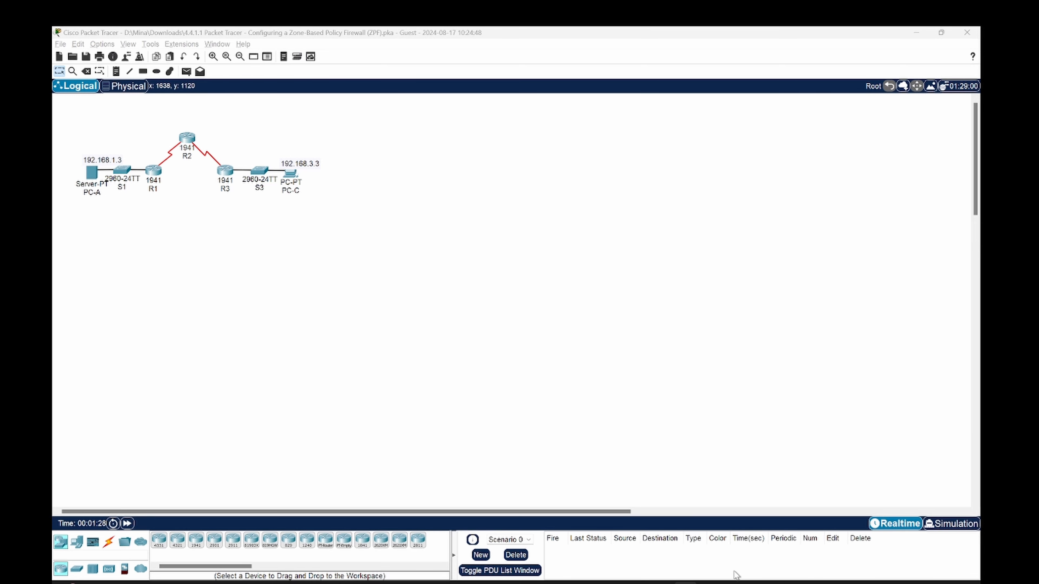
- Review the activity instructions from the addressing table through the preconfigured router settings and Part 1's connectivity checks
{"action": "mouse_move", "coordinate": [734, 583]}
{"action": "left_click", "coordinate": [784, 548]}
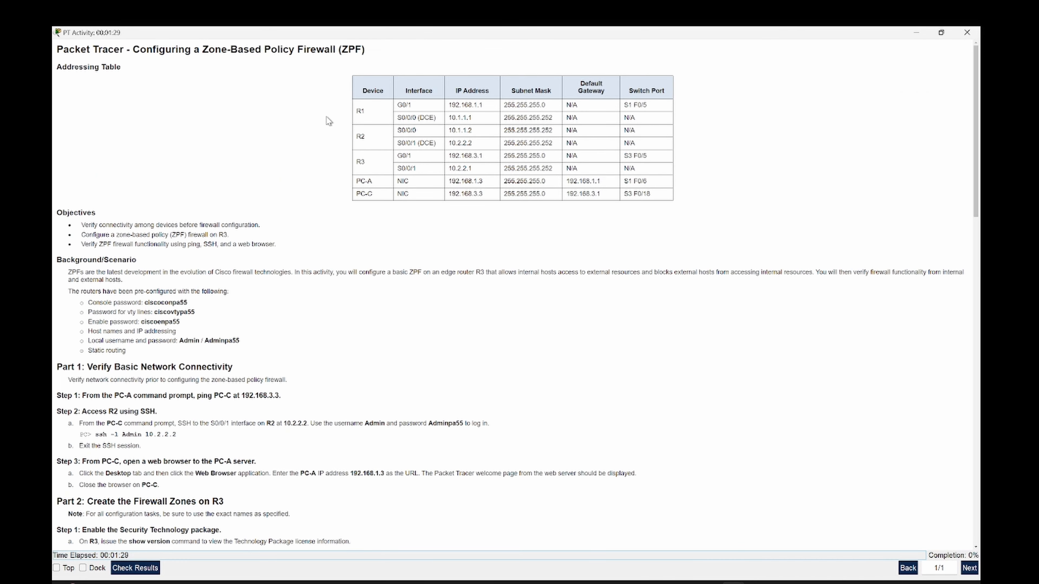
{"action": "scroll", "coordinate": [323, 282], "scroll_direction": "up", "scroll_amount": 3}
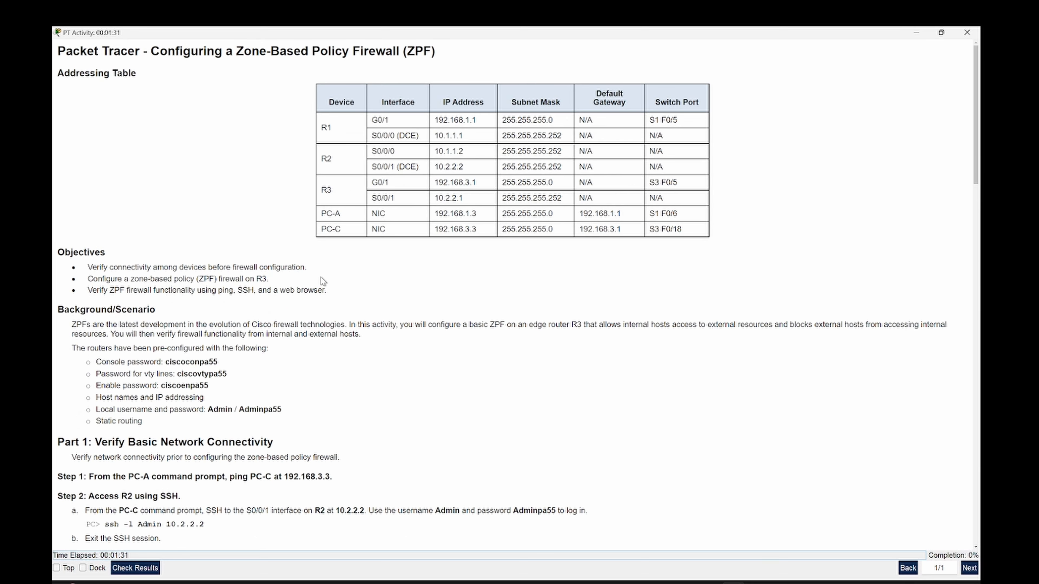
{"action": "scroll", "coordinate": [321, 277], "scroll_direction": "up", "scroll_amount": 1}
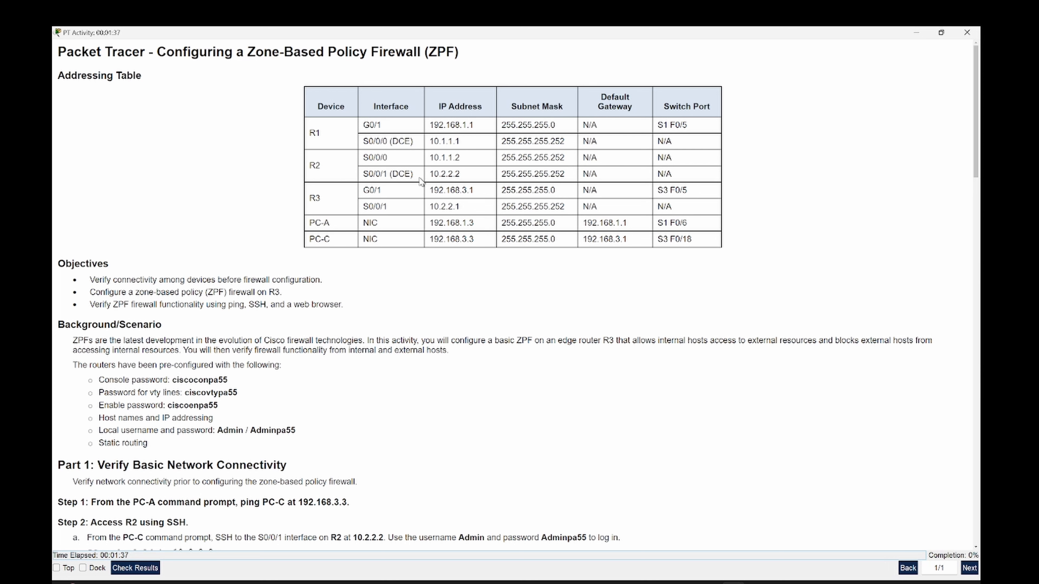
{"action": "scroll", "coordinate": [107, 286], "scroll_direction": "down", "scroll_amount": 2}
{"action": "scroll", "coordinate": [107, 285], "scroll_direction": "down", "scroll_amount": 1}
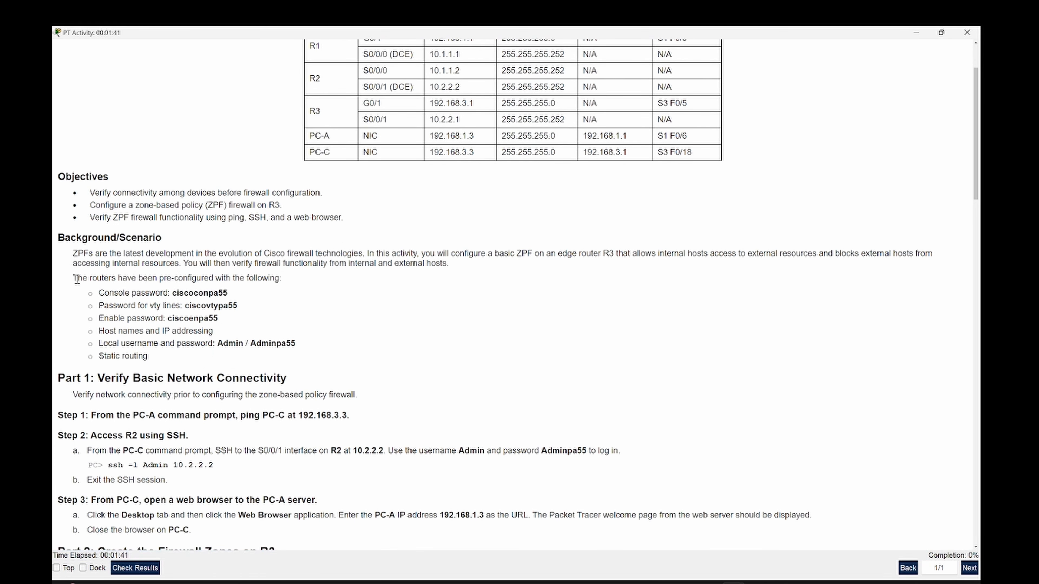
{"action": "left_click_drag", "start_coordinate": [75, 279], "coordinate": [282, 283]}
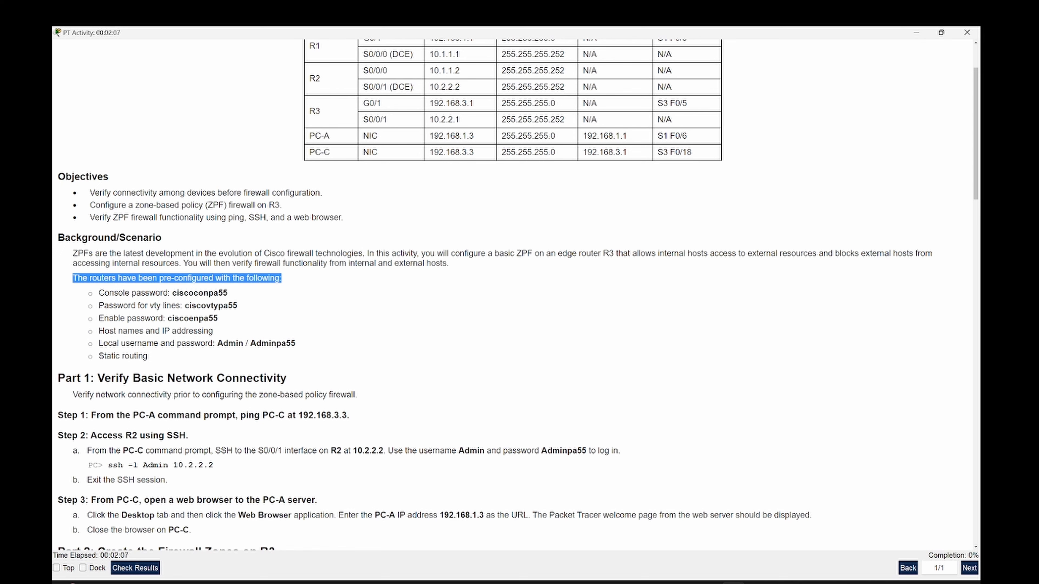
{"action": "scroll", "coordinate": [251, 317], "scroll_direction": "down", "scroll_amount": 3}
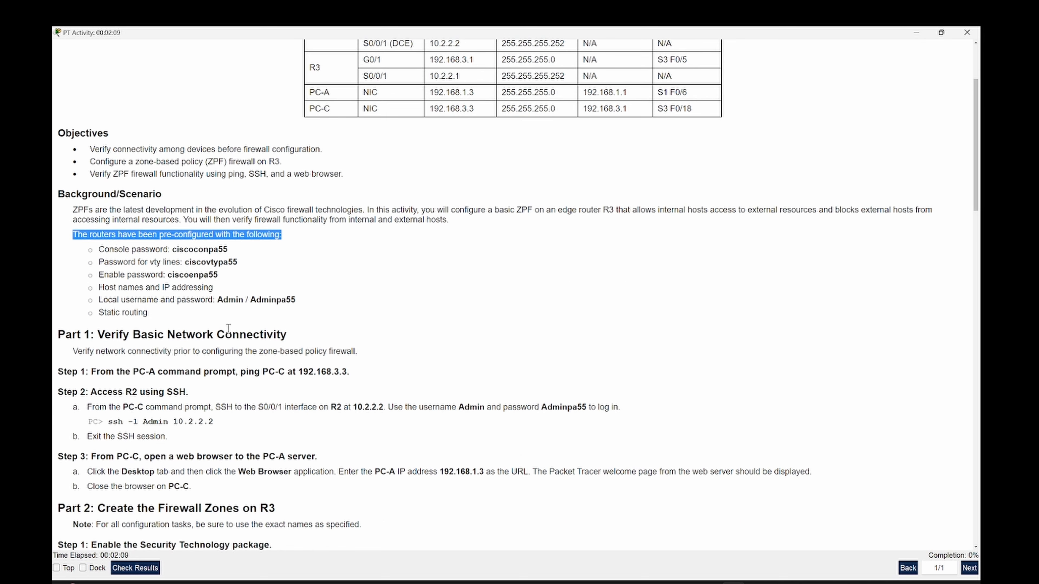
{"action": "scroll", "coordinate": [181, 311], "scroll_direction": "down", "scroll_amount": 3}
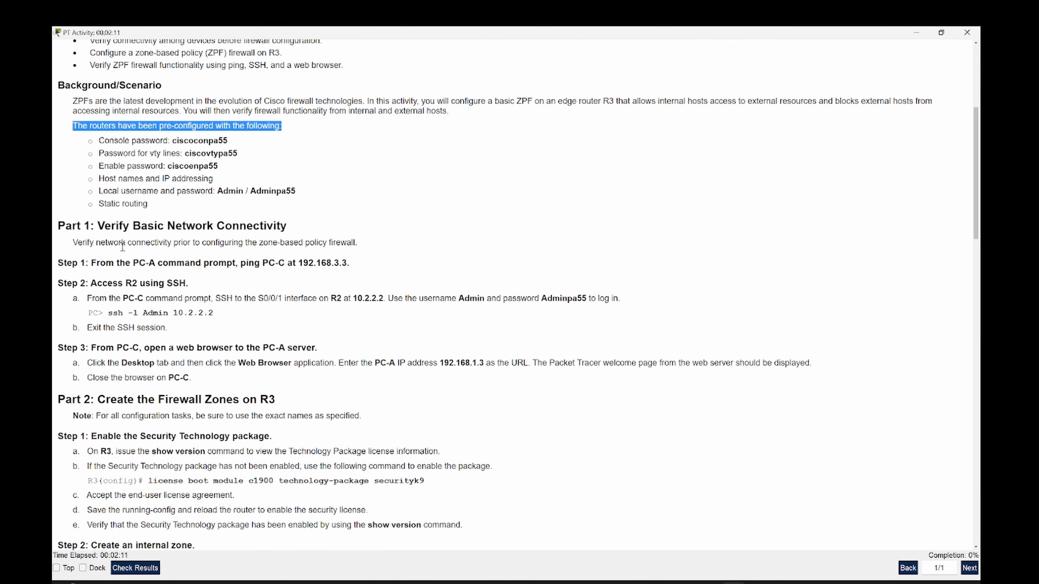
{"action": "scroll", "coordinate": [79, 222], "scroll_direction": "down", "scroll_amount": 1}
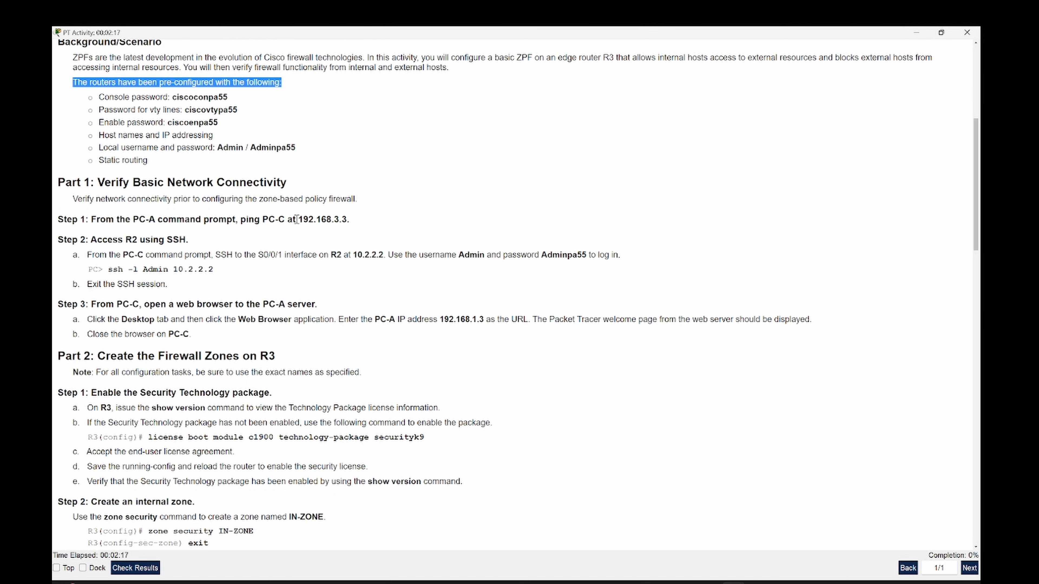
- Copy PC-C's IP address 192.168.3.3 from Part 1 Step 1 of the instructions and return to the network topology
{"action": "left_click_drag", "start_coordinate": [300, 219], "coordinate": [349, 215]}
{"action": "key", "text": "ctrl+c"}
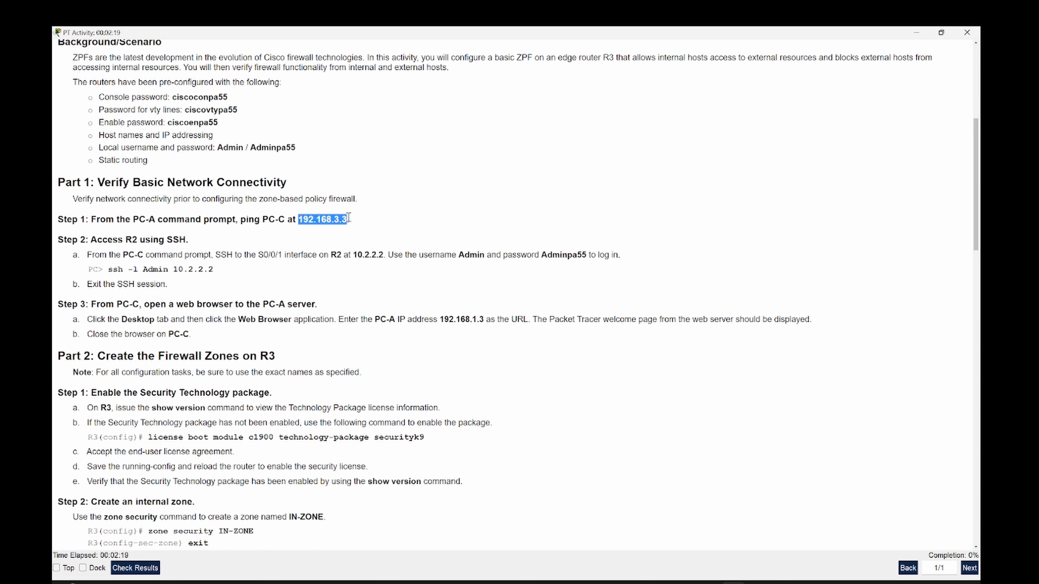
{"action": "right_click", "coordinate": [346, 219]}
{"action": "left_click", "coordinate": [354, 224]}
{"action": "left_click", "coordinate": [675, 507]}
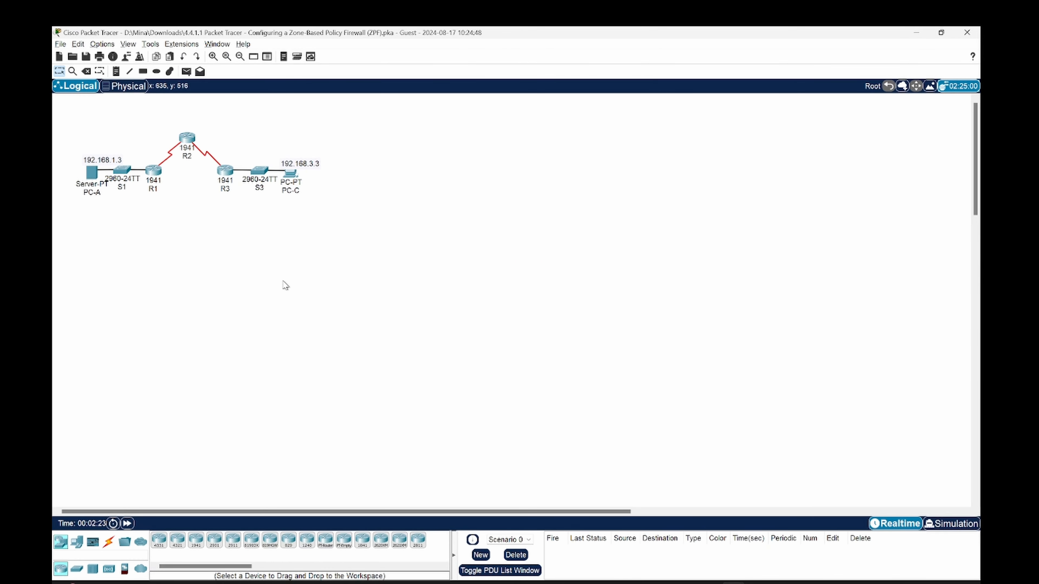
{"action": "left_click_drag", "start_coordinate": [391, 235], "coordinate": [52, 127]}
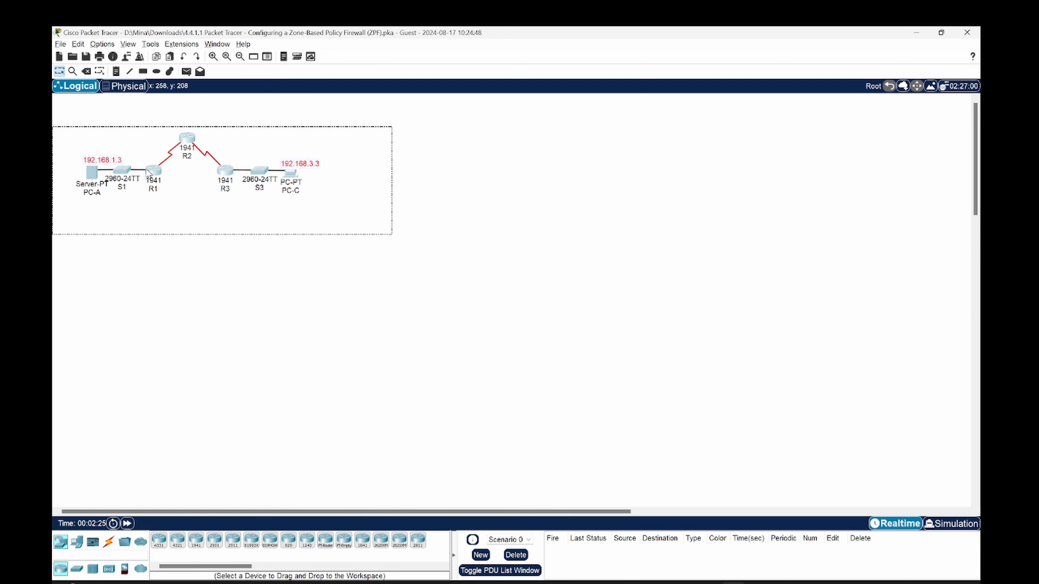
{"action": "scroll", "coordinate": [238, 198], "scroll_direction": "up", "scroll_amount": 3}
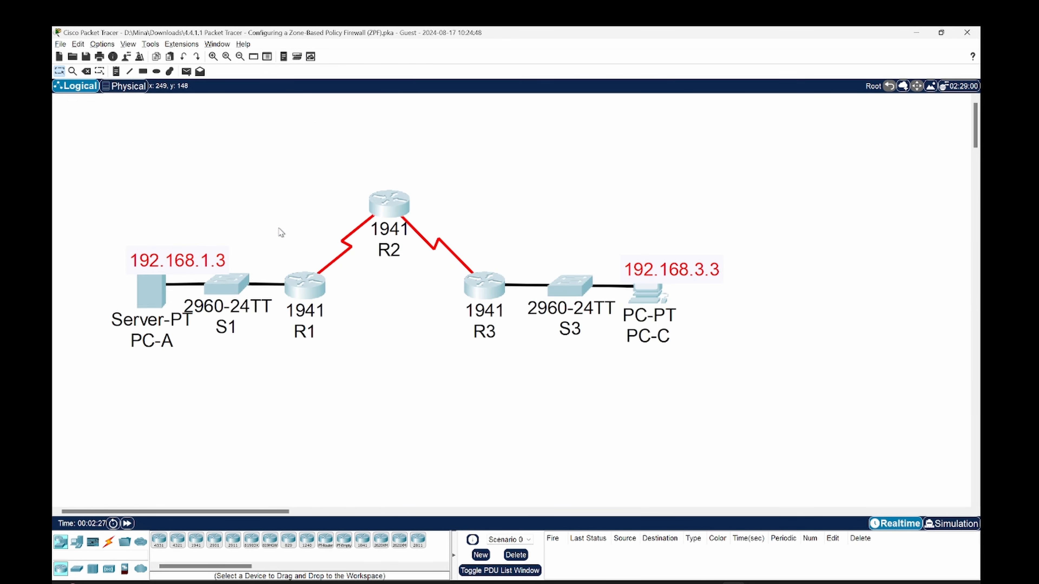
{"action": "left_click", "coordinate": [523, 434]}
{"action": "key", "text": "alt+Tab"}
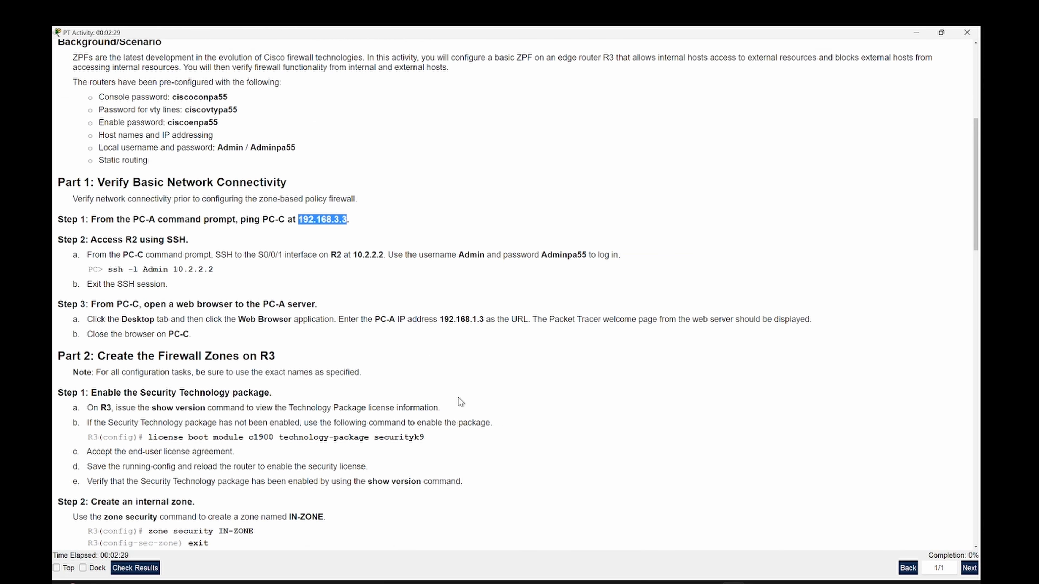
{"action": "key", "text": "alt+Tab"}
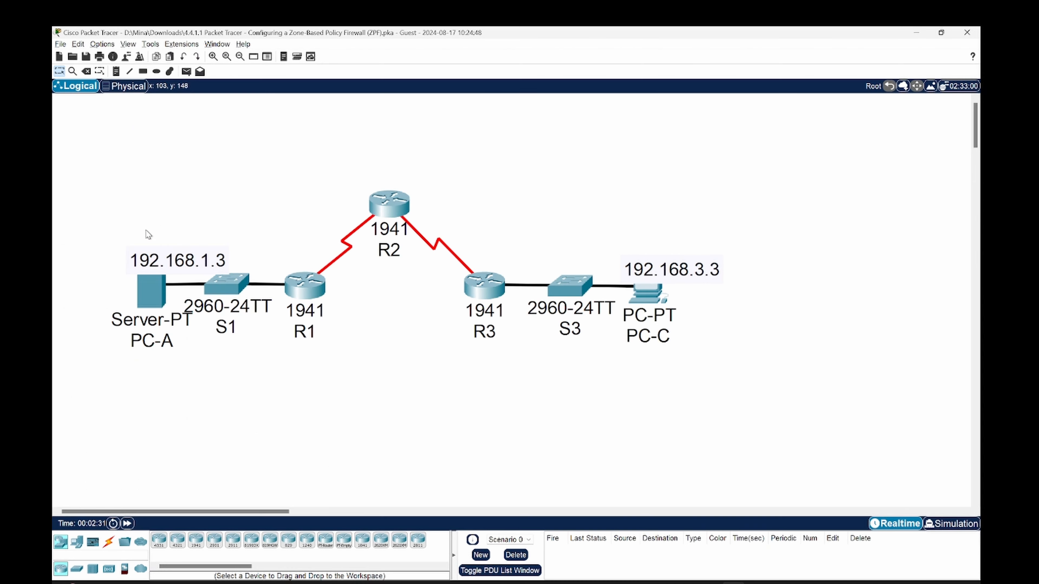
- Ping PC-C at 192.168.3.3 from PC-A's command prompt, and close the PC-A window
{"action": "left_click", "coordinate": [150, 293]}
{"action": "left_click", "coordinate": [533, 215]}
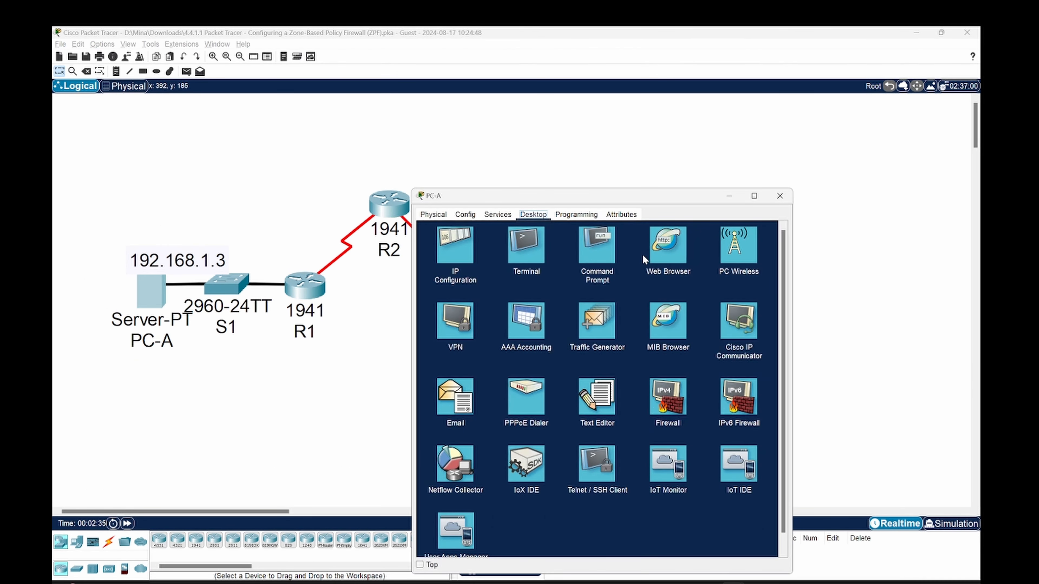
{"action": "left_click", "coordinate": [605, 245]}
{"action": "type", "text": "ping"}
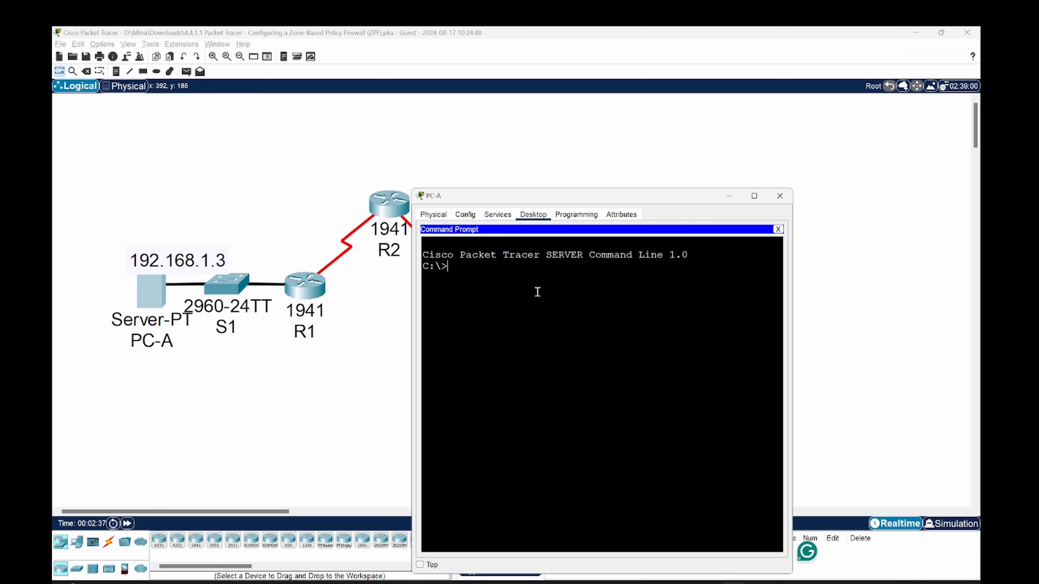
{"action": "right_click", "coordinate": [538, 292]}
{"action": "left_click", "coordinate": [554, 311]}
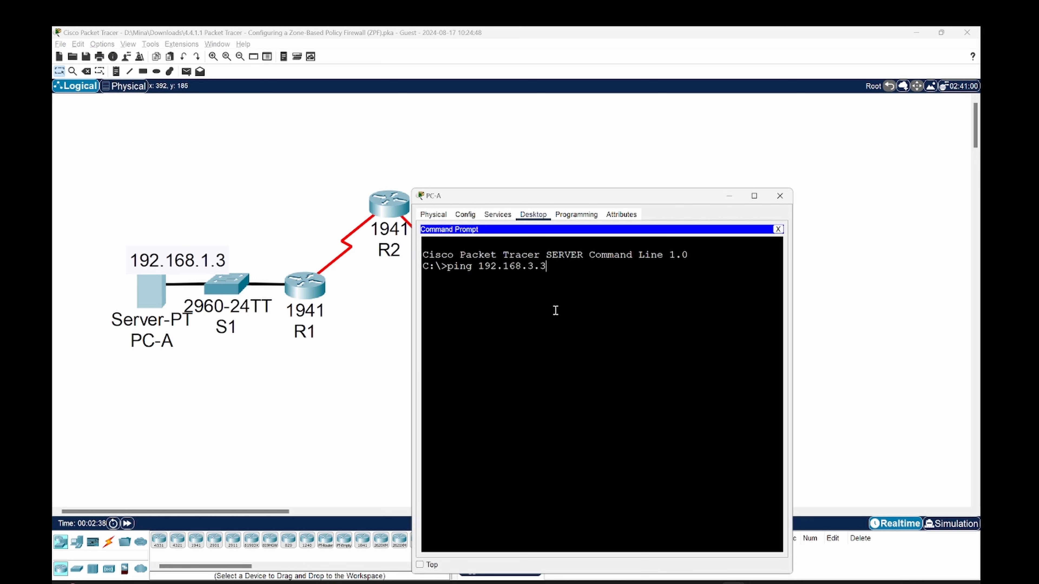
{"action": "key", "text": "Return"}
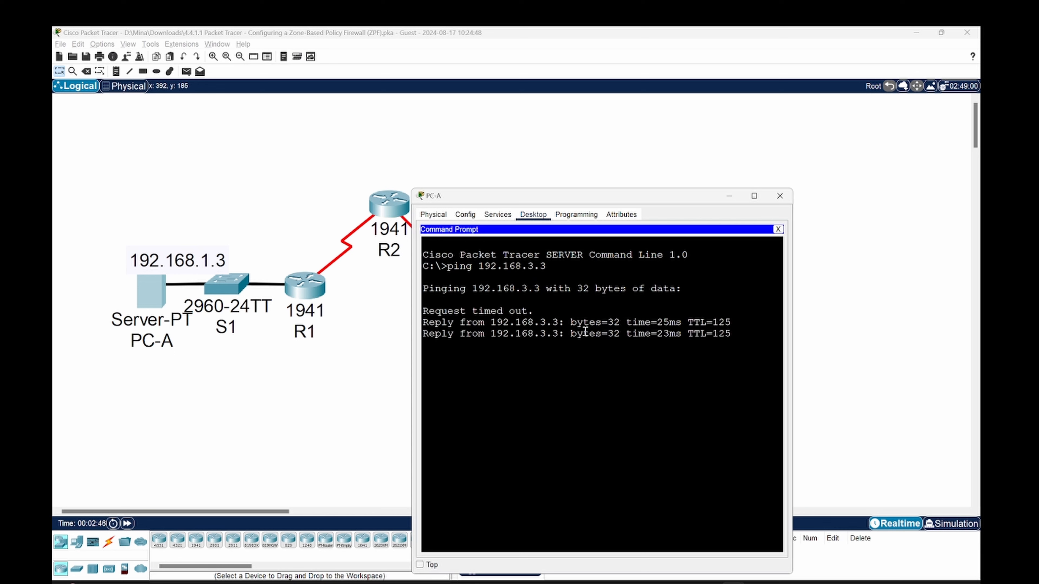
{"action": "left_click", "coordinate": [779, 197]}
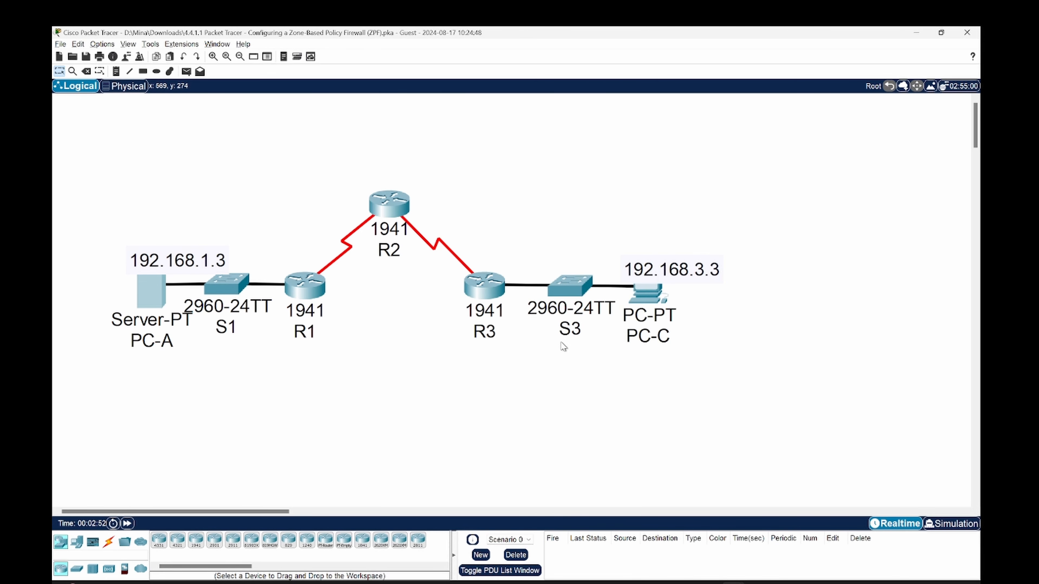
- Review the Part 1 Step 2 instructions for accessing R2 using SSH and compare them with the topology
{"action": "key", "text": "alt+Tab"}
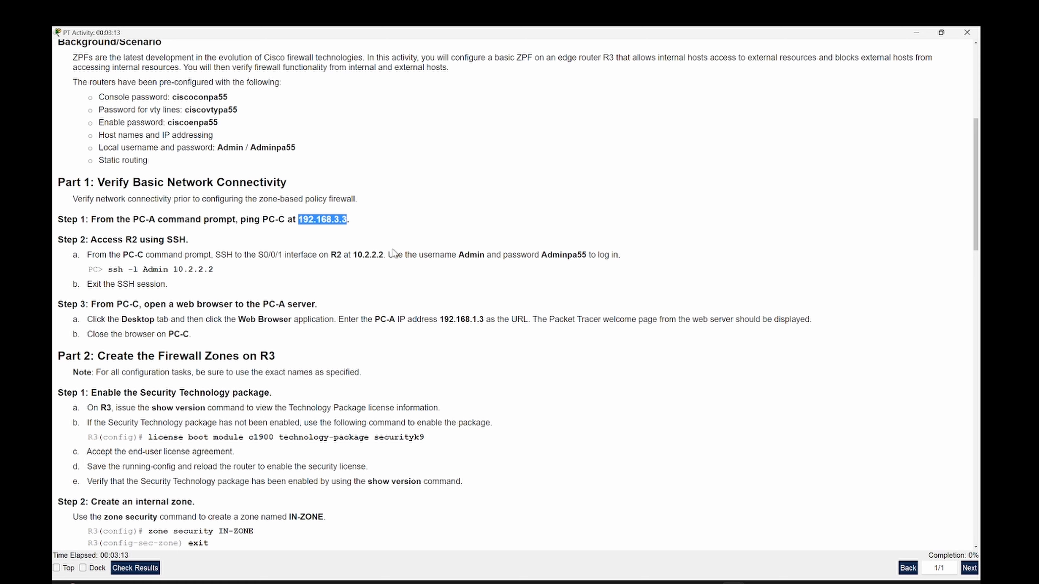
{"action": "scroll", "coordinate": [395, 248], "scroll_direction": "down", "scroll_amount": 3}
{"action": "scroll", "coordinate": [396, 247], "scroll_direction": "down", "scroll_amount": 1}
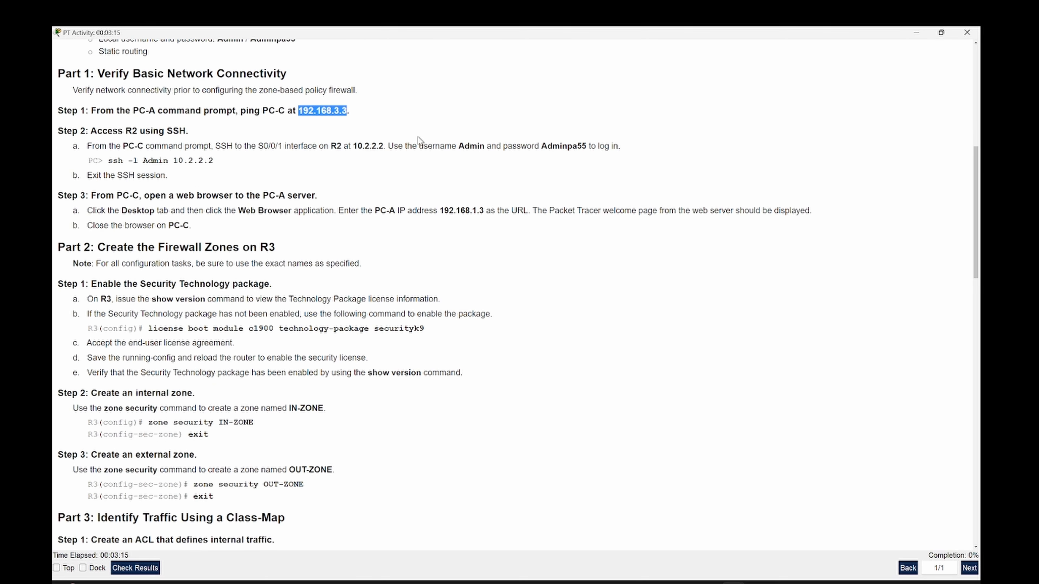
{"action": "scroll", "coordinate": [421, 139], "scroll_direction": "down", "scroll_amount": 3}
{"action": "key", "text": "alt+Tab"}
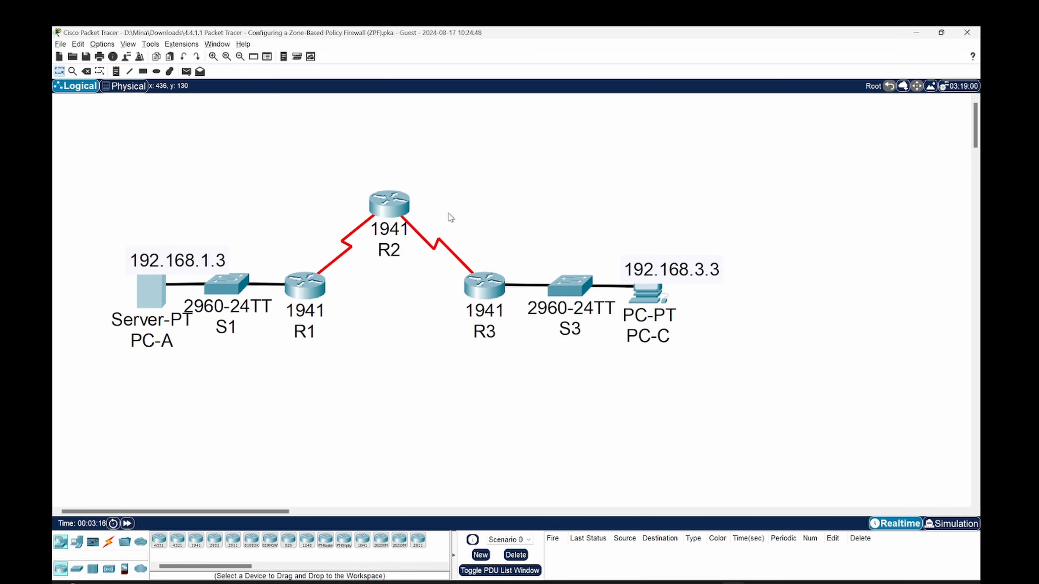
{"action": "key", "text": "alt+Tab"}
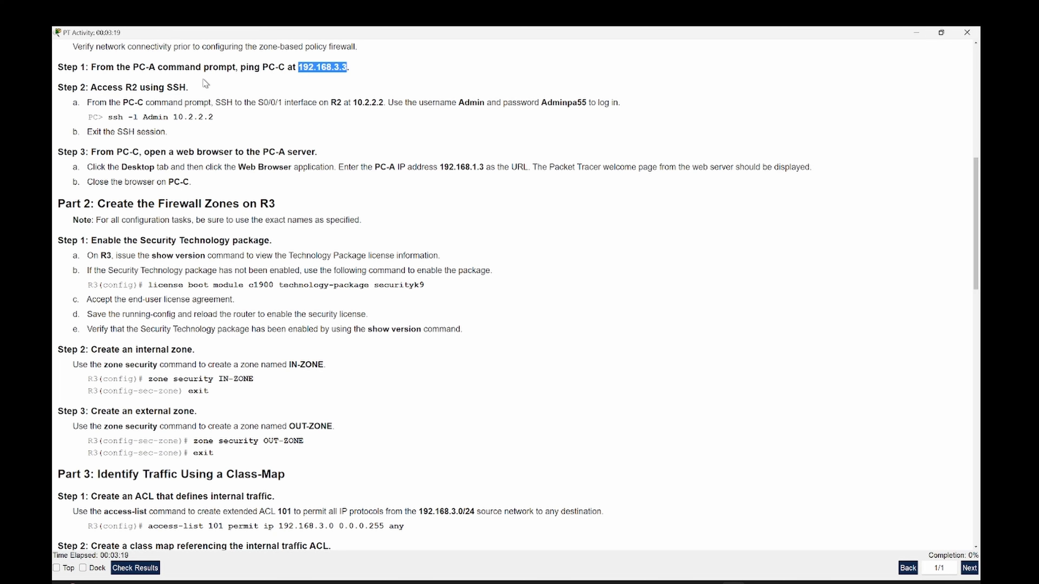
{"action": "key", "text": "alt+Tab"}
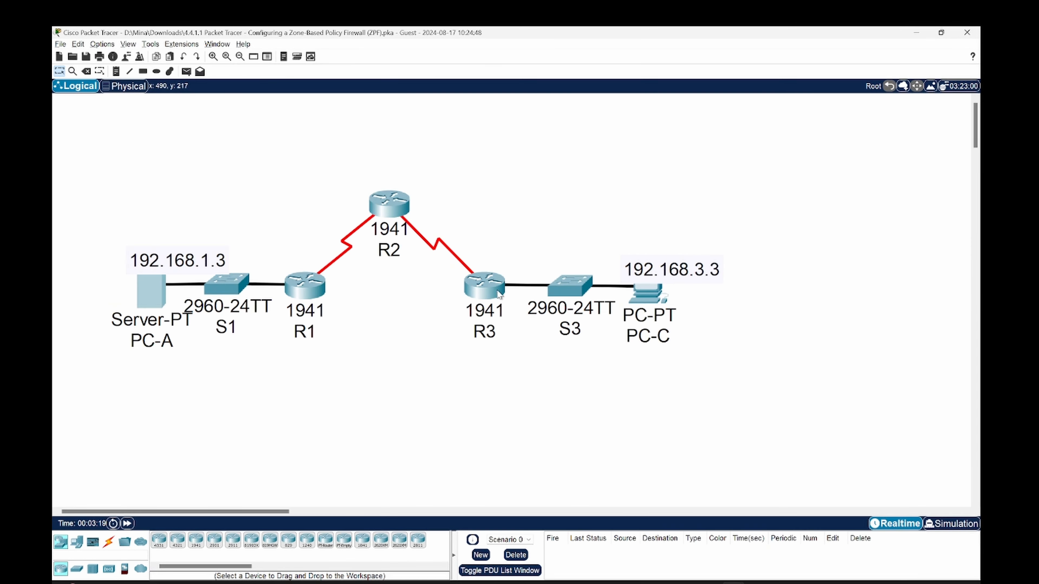
- Open PC-C's command prompt and place its window alongside the activity instructions
{"action": "left_click", "coordinate": [643, 299]}
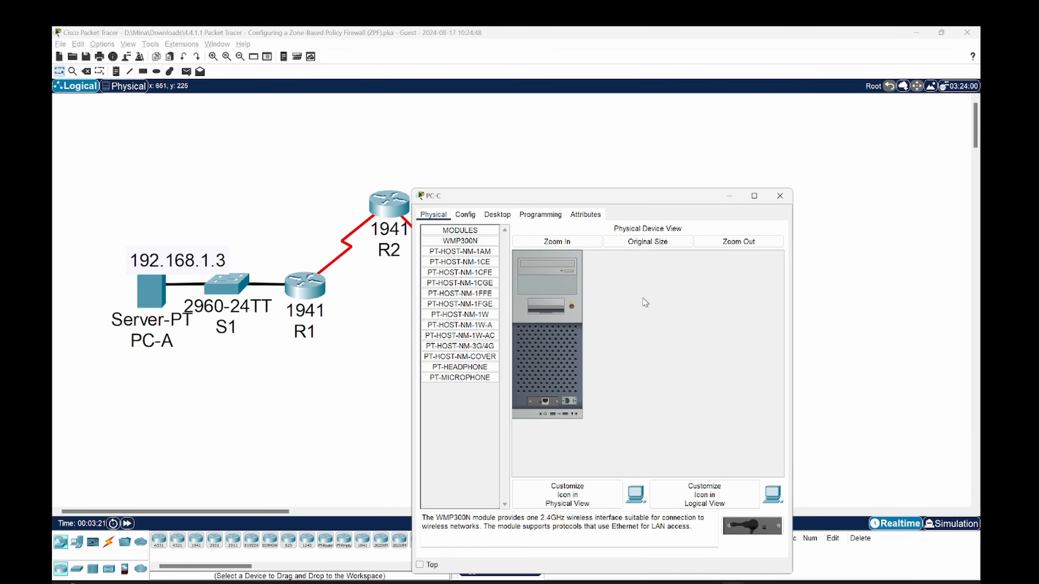
{"action": "left_click", "coordinate": [497, 215]}
{"action": "left_click_drag", "start_coordinate": [518, 199], "coordinate": [686, 137]}
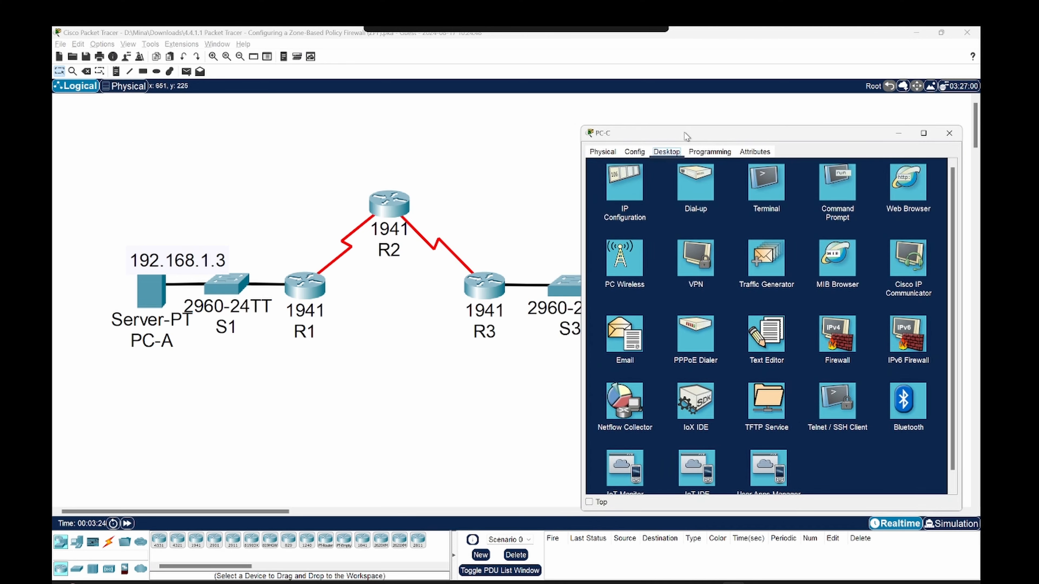
{"action": "mouse_move", "coordinate": [733, 581]}
{"action": "left_click", "coordinate": [755, 540]}
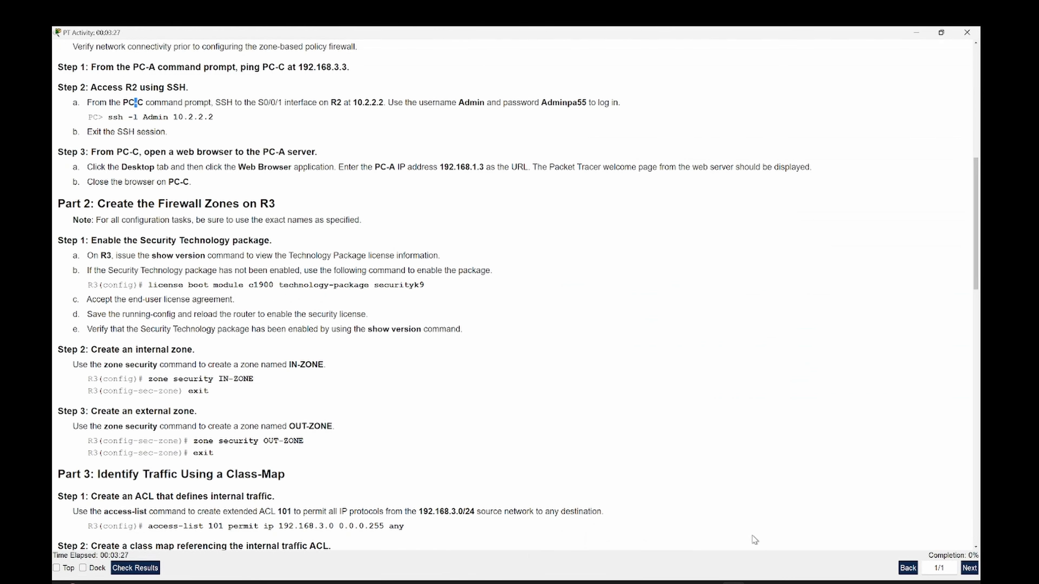
{"action": "key", "text": "alt+Tab"}
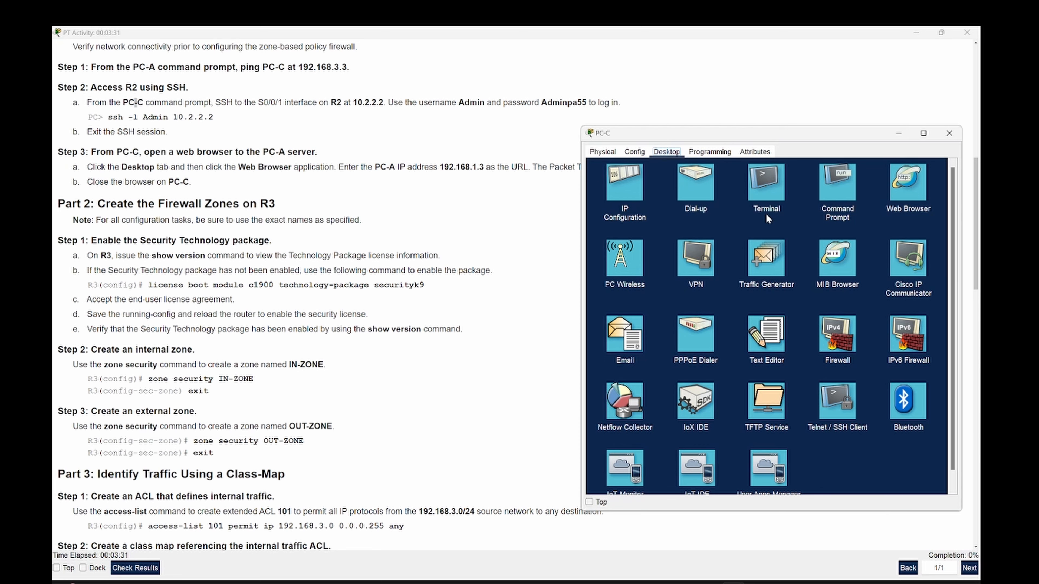
{"action": "left_click", "coordinate": [837, 184]}
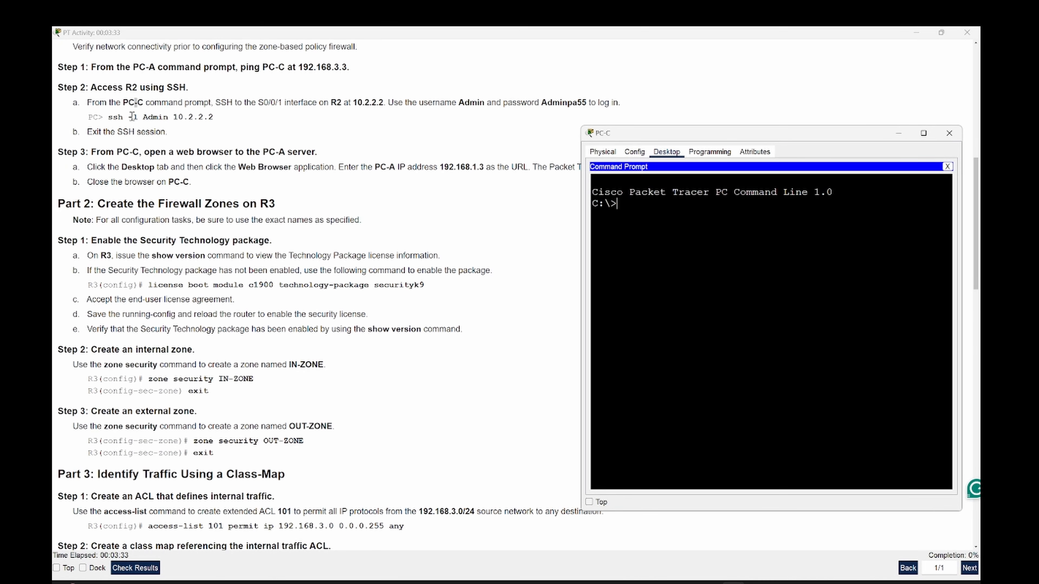
- Copy the command "ssh -l Admin 10.2.2.2" from the instructions into PC-C's command prompt
{"action": "left_click_drag", "start_coordinate": [108, 117], "coordinate": [213, 117]}
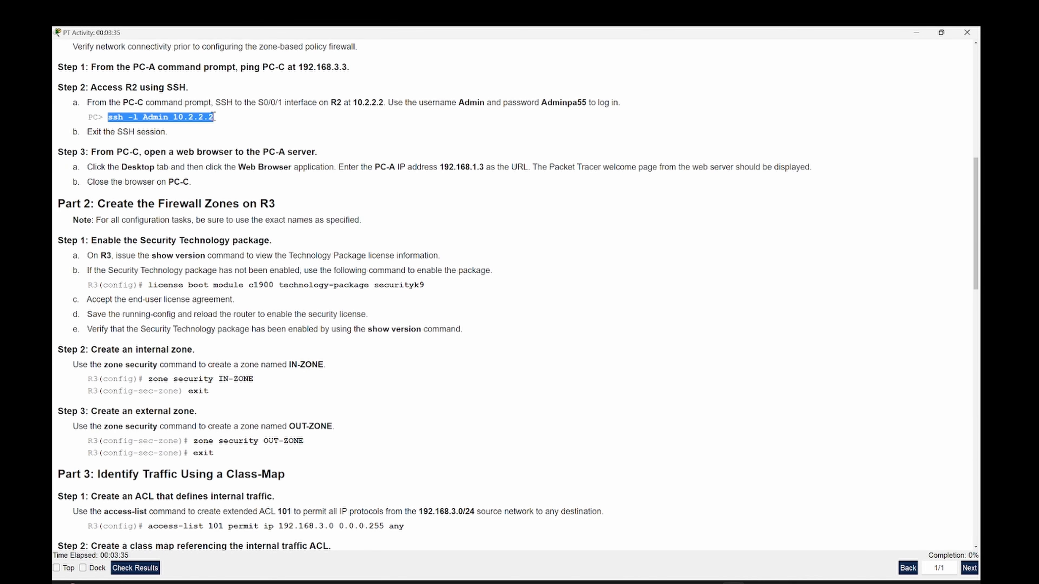
{"action": "right_click", "coordinate": [213, 117]}
{"action": "left_click", "coordinate": [229, 121]}
{"action": "key", "text": "alt+Tab"}
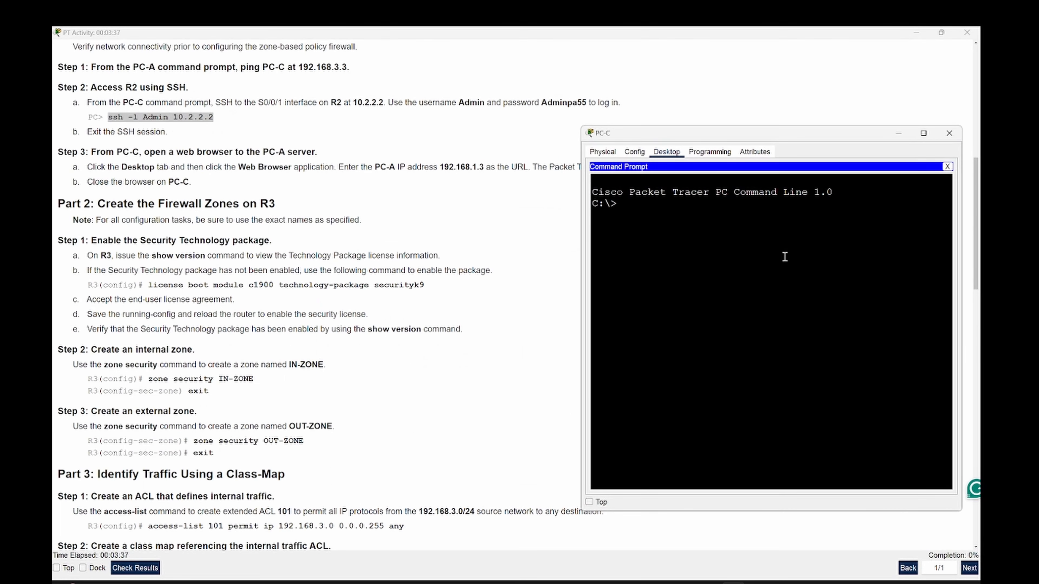
{"action": "right_click", "coordinate": [784, 257]}
{"action": "left_click", "coordinate": [792, 272]}
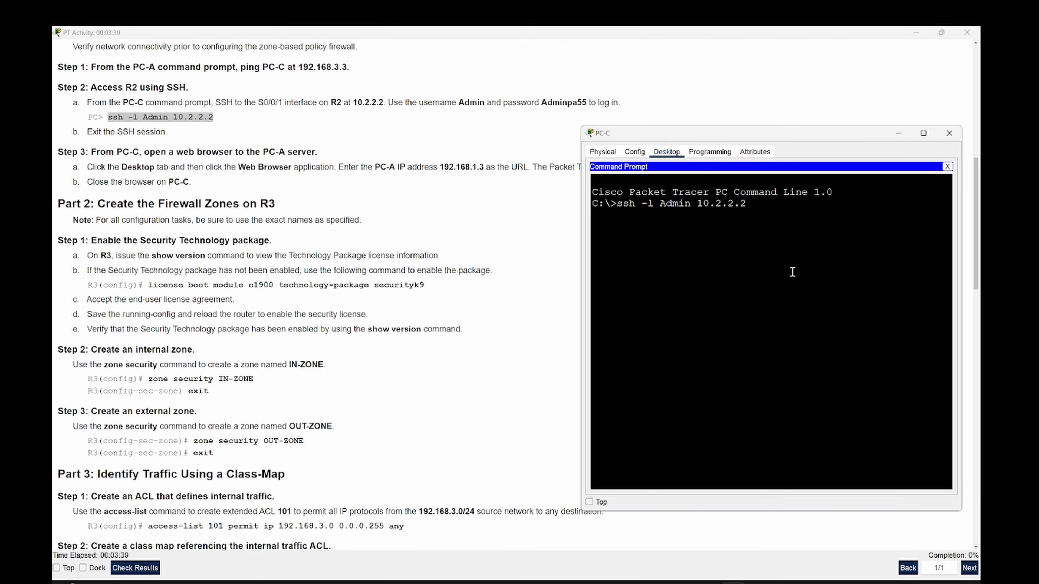
- Run the SSH command to R2, log in with the account password, and end the session with "exit"
{"action": "key", "text": "Return"}
{"action": "key", "text": "Return"}
{"action": "type", "text": "exit"}
{"action": "key", "text": "Return"}
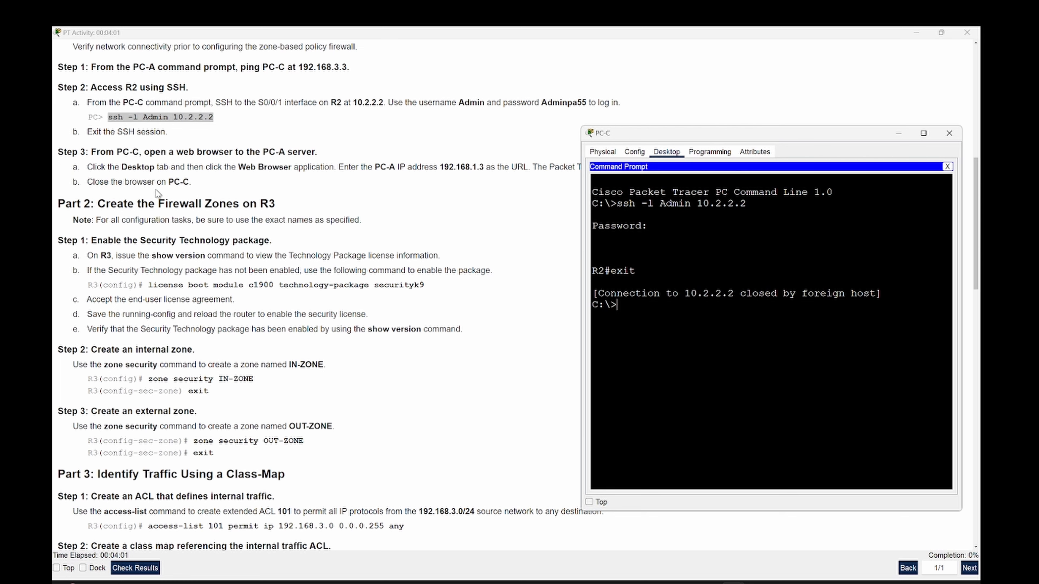
- Reposition the PC-C window to uncover the Part 1 Step 3 web browser instructions
{"action": "scroll", "coordinate": [172, 162], "scroll_direction": "down", "scroll_amount": 1}
{"action": "scroll", "coordinate": [172, 162], "scroll_direction": "down", "scroll_amount": 1}
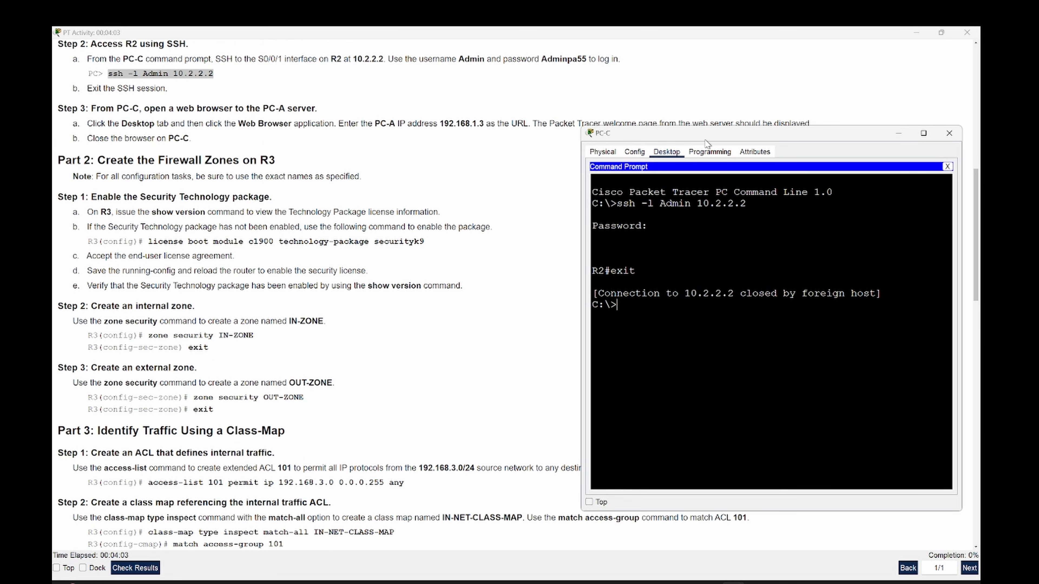
{"action": "left_click_drag", "start_coordinate": [712, 134], "coordinate": [715, 179]}
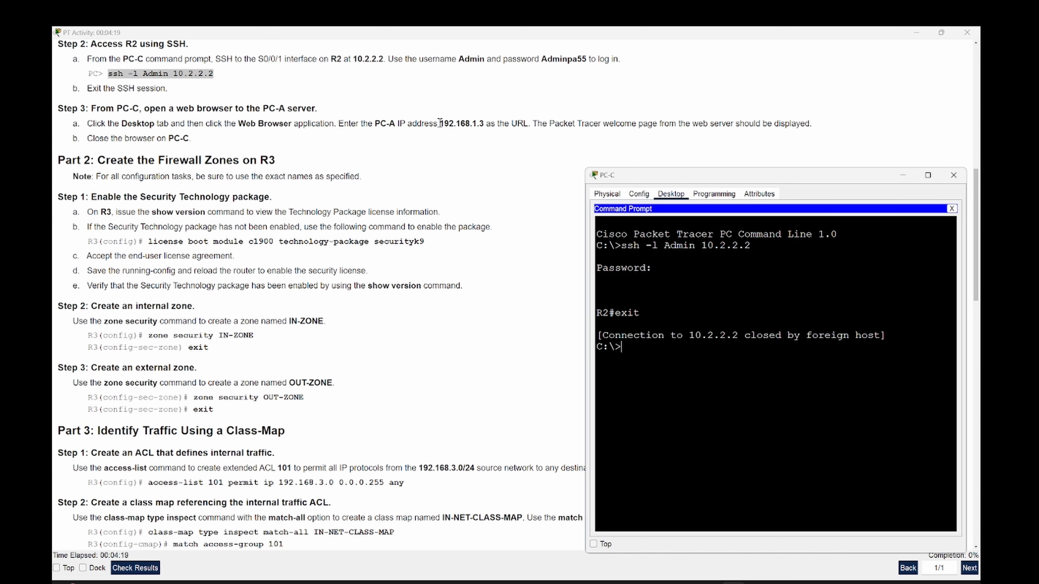
- Copy PC-A's IP address 192.168.1.3 from the instructions, and replace PC-C's command prompt with its web browser
{"action": "left_click_drag", "start_coordinate": [440, 123], "coordinate": [485, 124]}
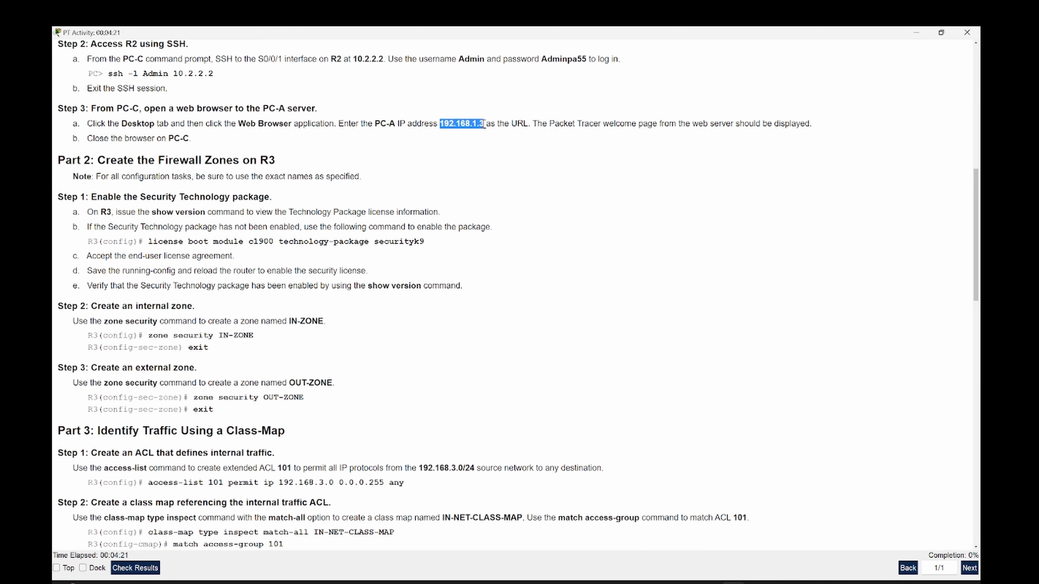
{"action": "right_click", "coordinate": [484, 124]}
{"action": "left_click", "coordinate": [489, 129]}
{"action": "key", "text": "alt+Tab"}
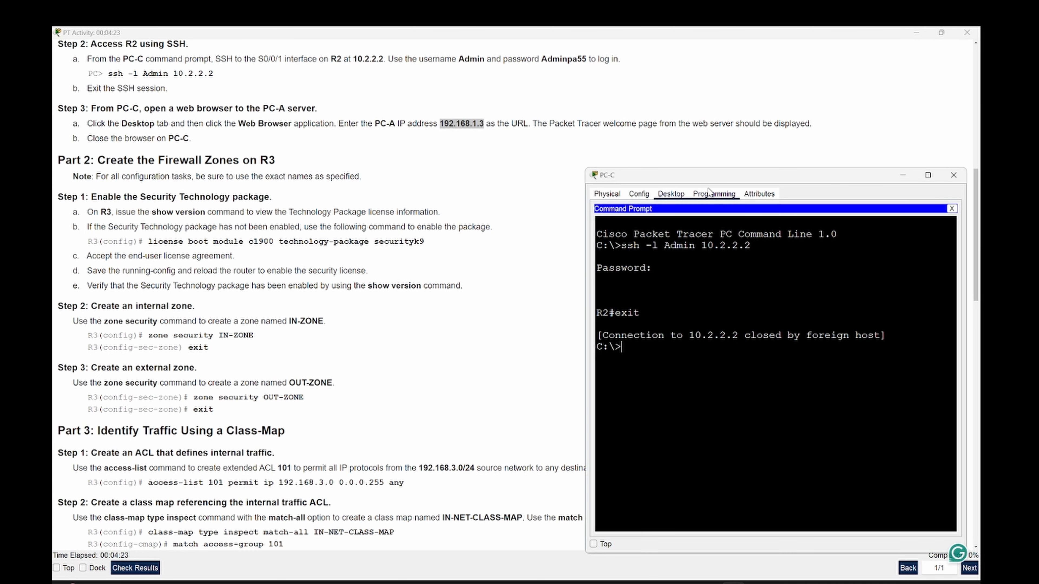
{"action": "left_click", "coordinate": [952, 208]}
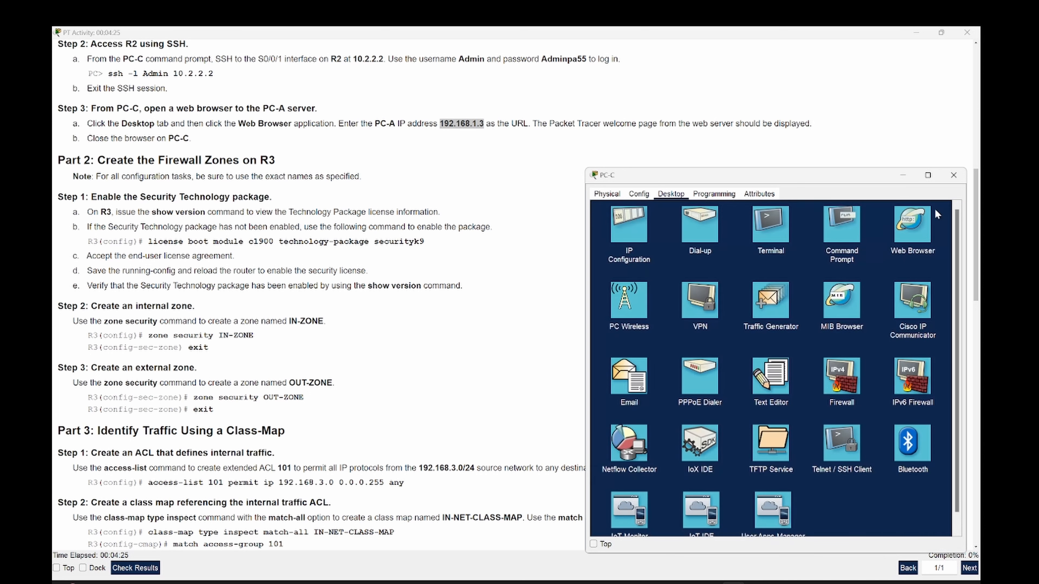
{"action": "left_click", "coordinate": [916, 228]}
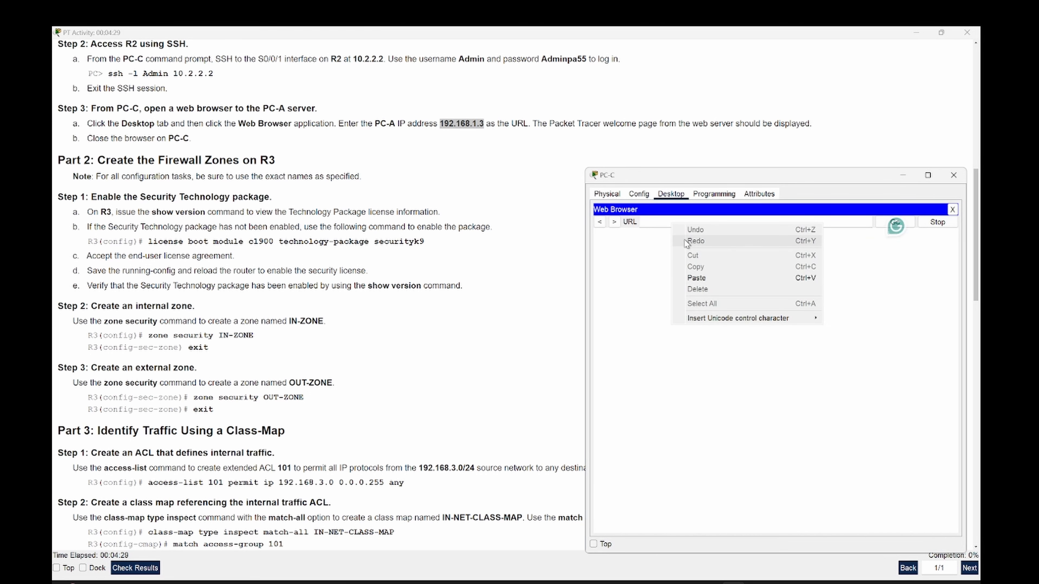
- Load the copied address 192.168.1.3 in PC-C's web browser and close the browser
{"action": "right_click", "coordinate": [672, 222]}
{"action": "left_click", "coordinate": [698, 278]}
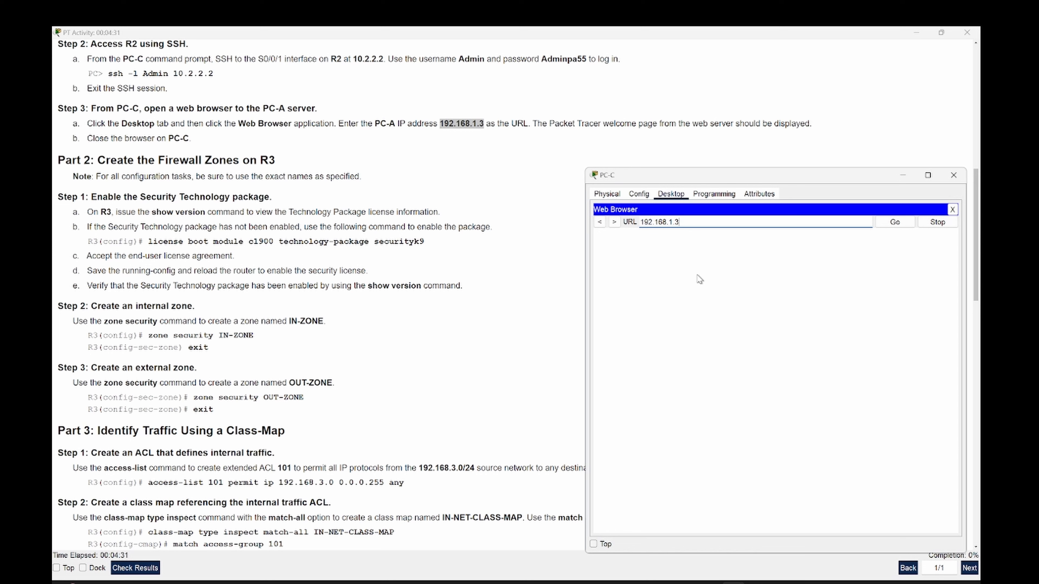
{"action": "key", "text": "Return"}
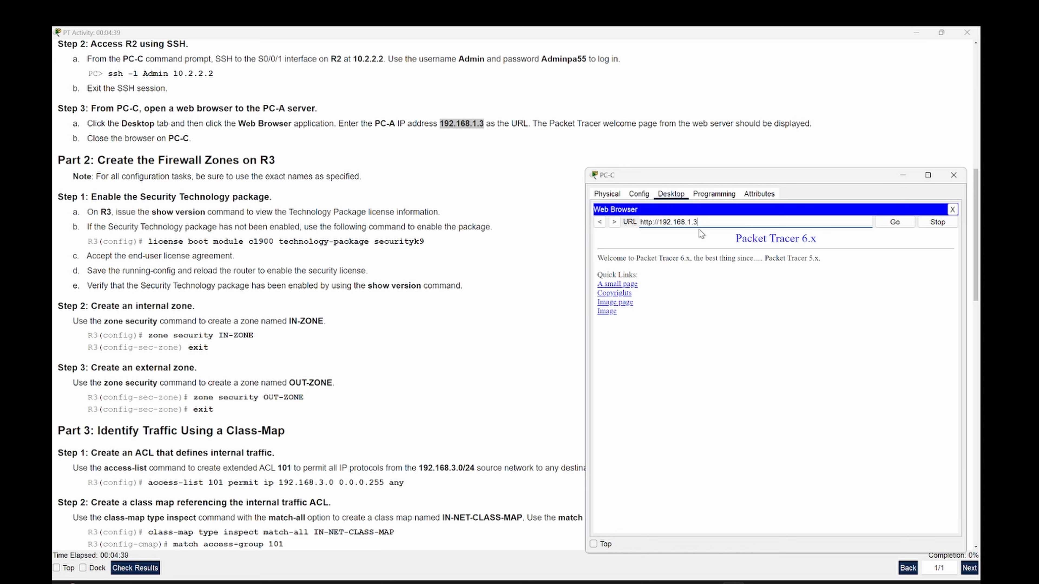
{"action": "left_click", "coordinate": [952, 209]}
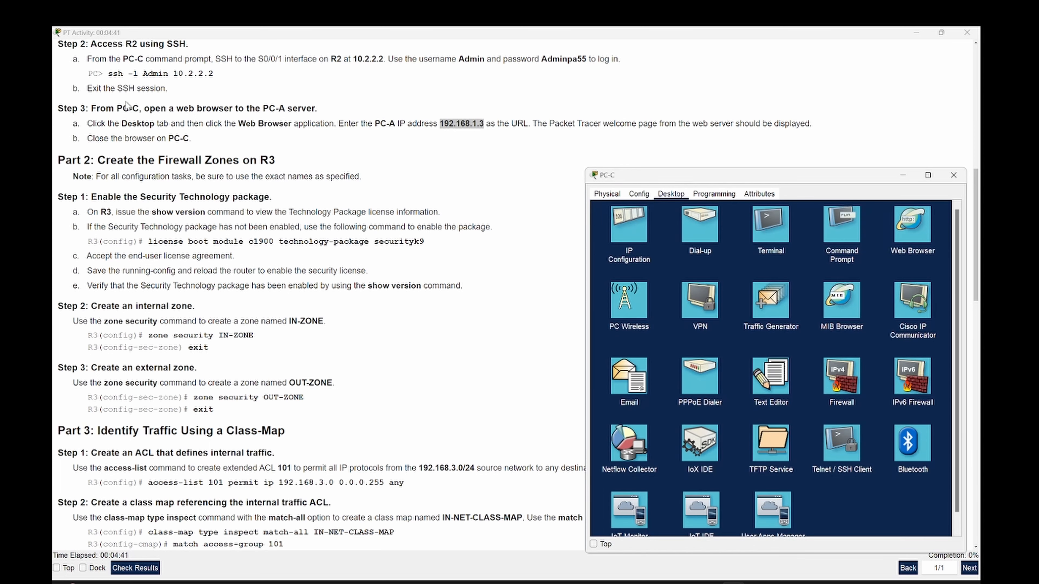
- Review the Part 2 Step 1 instructions, close PC-C's window, and return to the network topology
{"action": "scroll", "coordinate": [96, 173], "scroll_direction": "down", "scroll_amount": 1}
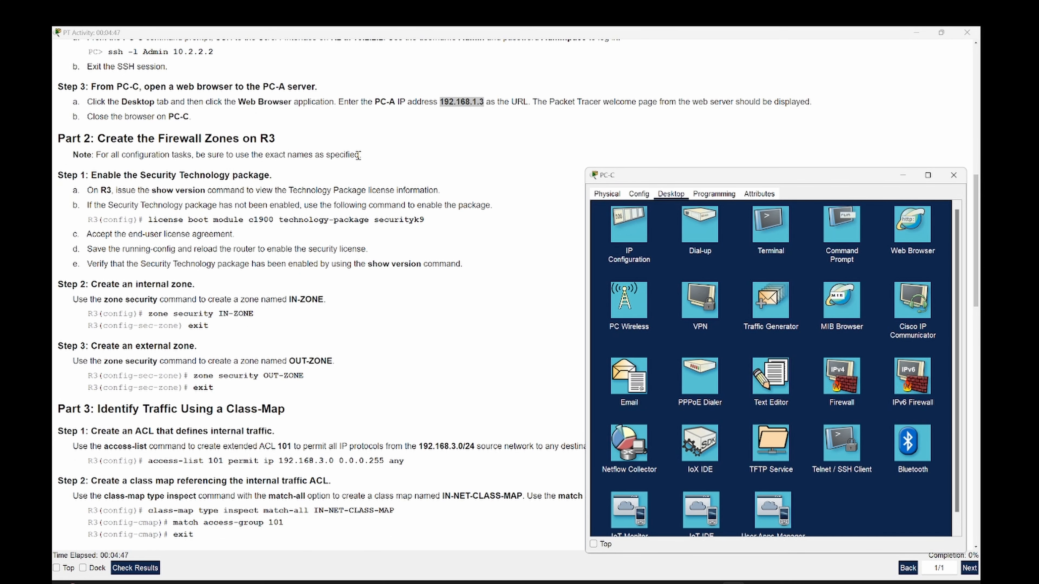
{"action": "scroll", "coordinate": [114, 174], "scroll_direction": "down", "scroll_amount": 2}
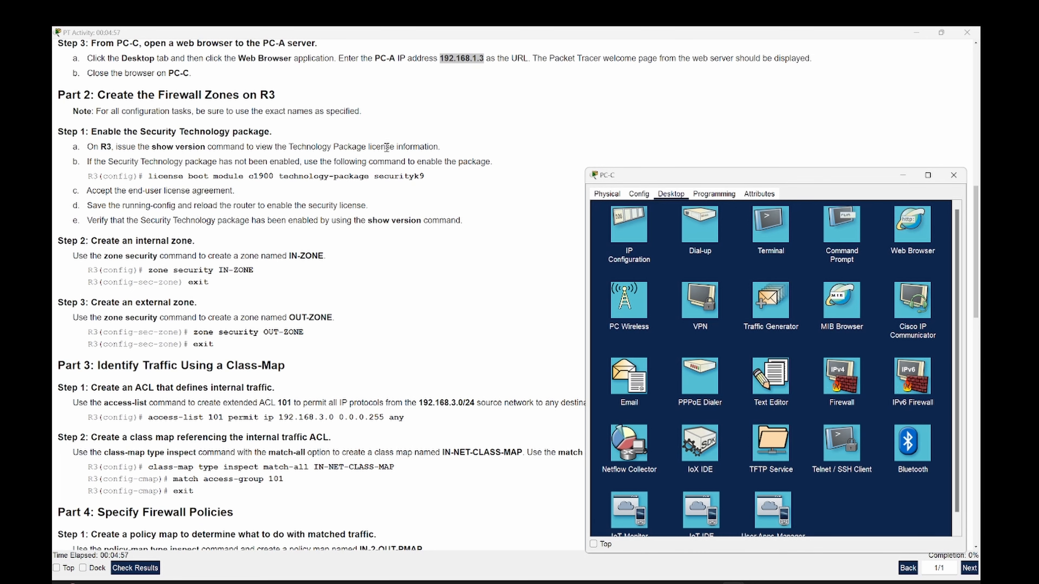
{"action": "double_click", "coordinate": [423, 147]}
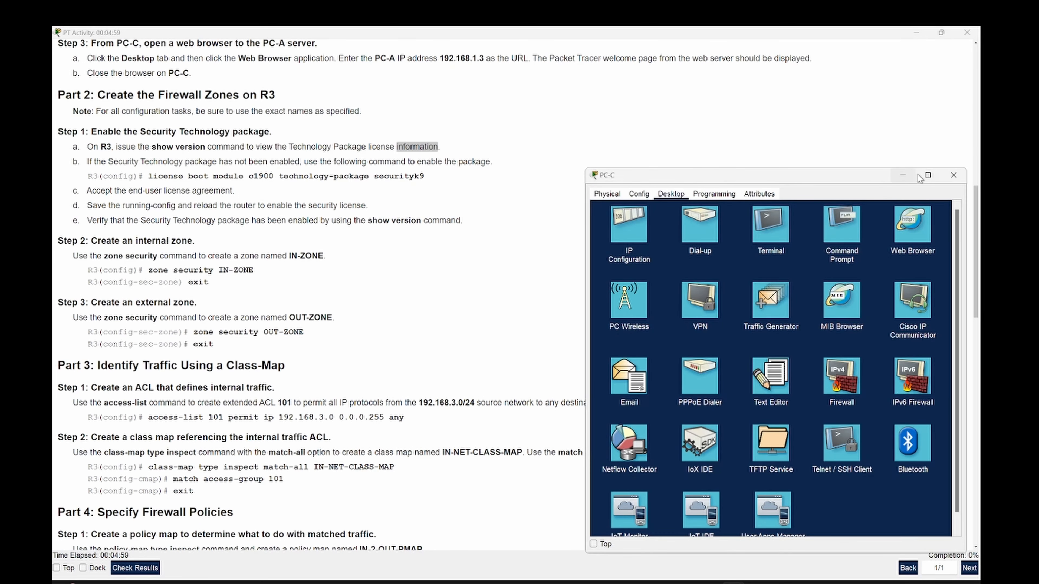
{"action": "left_click", "coordinate": [953, 177]}
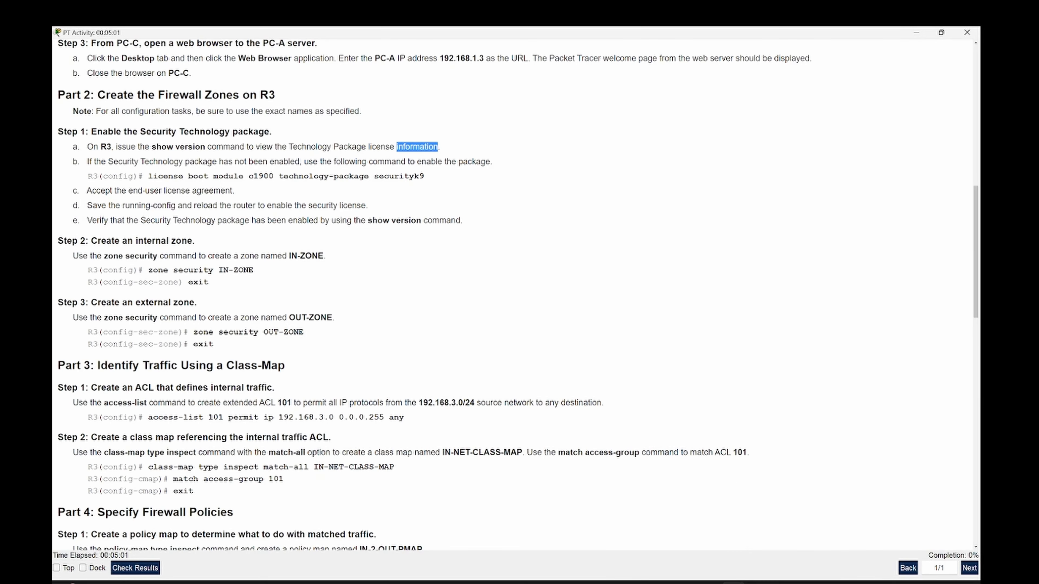
{"action": "mouse_move", "coordinate": [733, 583]}
{"action": "left_click", "coordinate": [698, 547]}
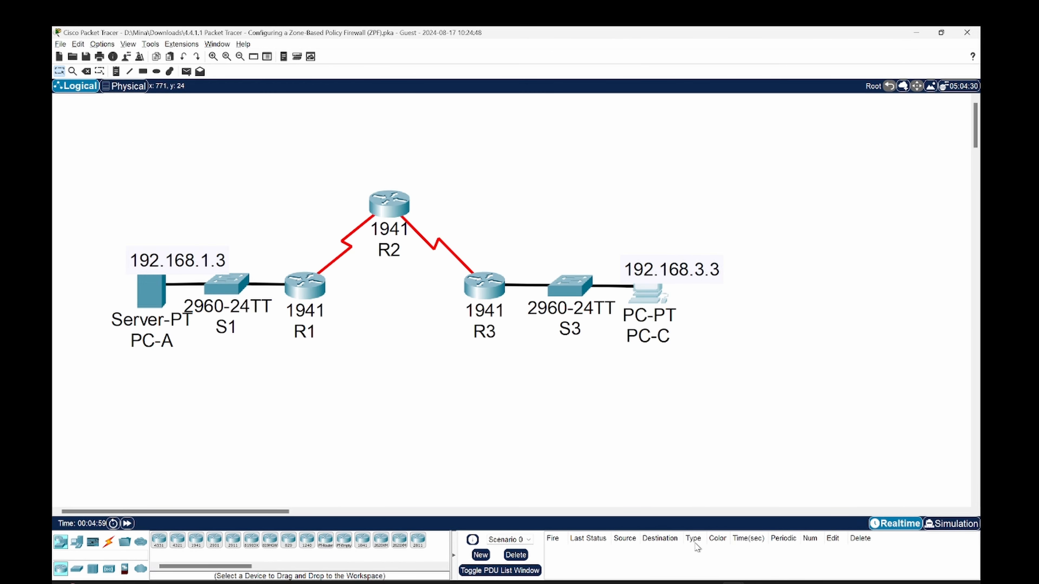
- Open router R3's command line interface and place its window alongside the activity instructions
{"action": "left_click", "coordinate": [491, 291]}
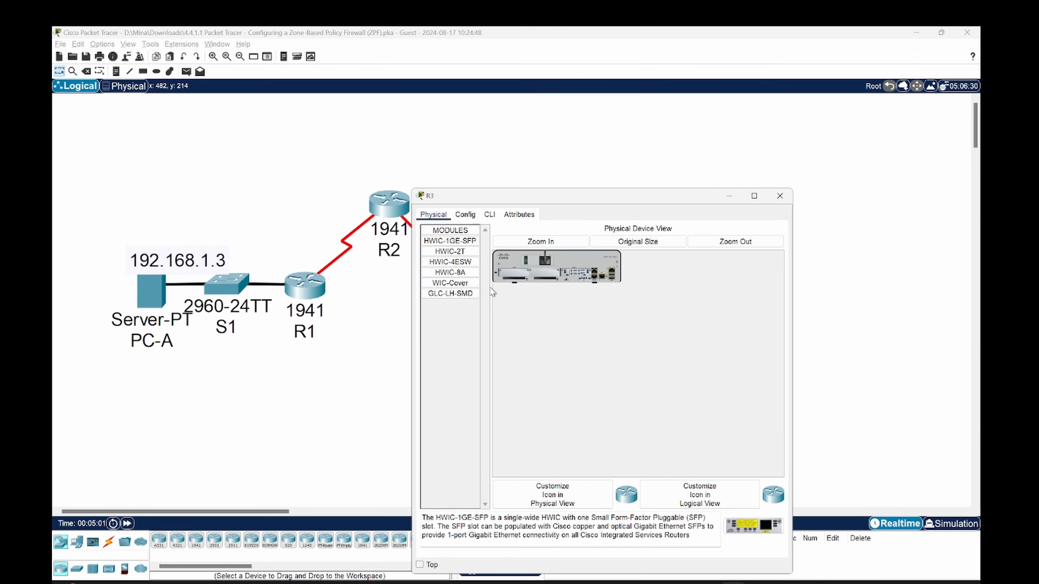
{"action": "left_click", "coordinate": [489, 214]}
{"action": "left_click_drag", "start_coordinate": [543, 202], "coordinate": [724, 104]}
{"action": "key", "text": "alt+Tab"}
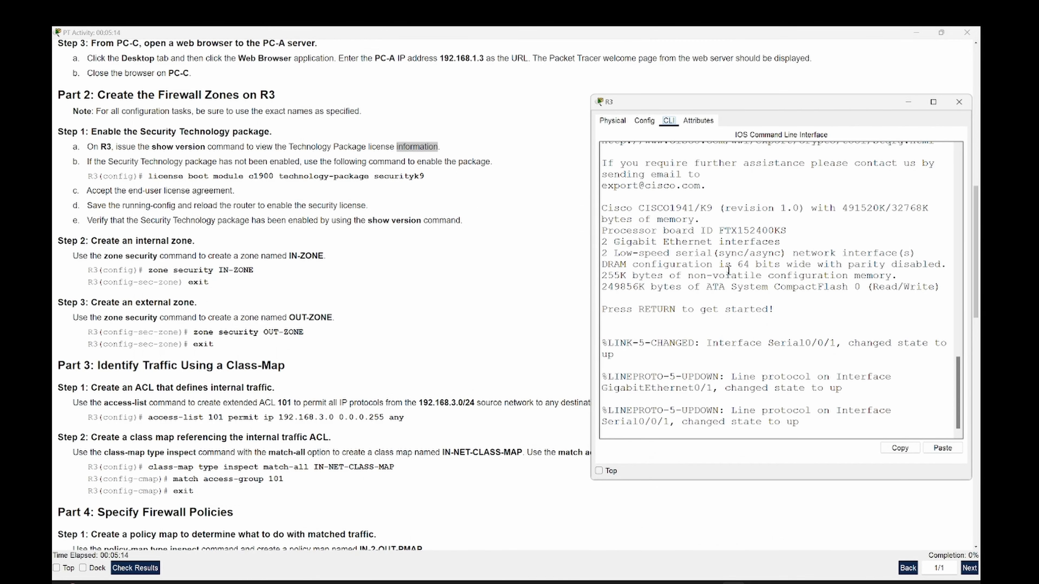
- Bring up R3's password prompt and copy the console password from the list of preconfigured credentials
{"action": "key", "text": "Return"}
{"action": "key", "text": "Return"}
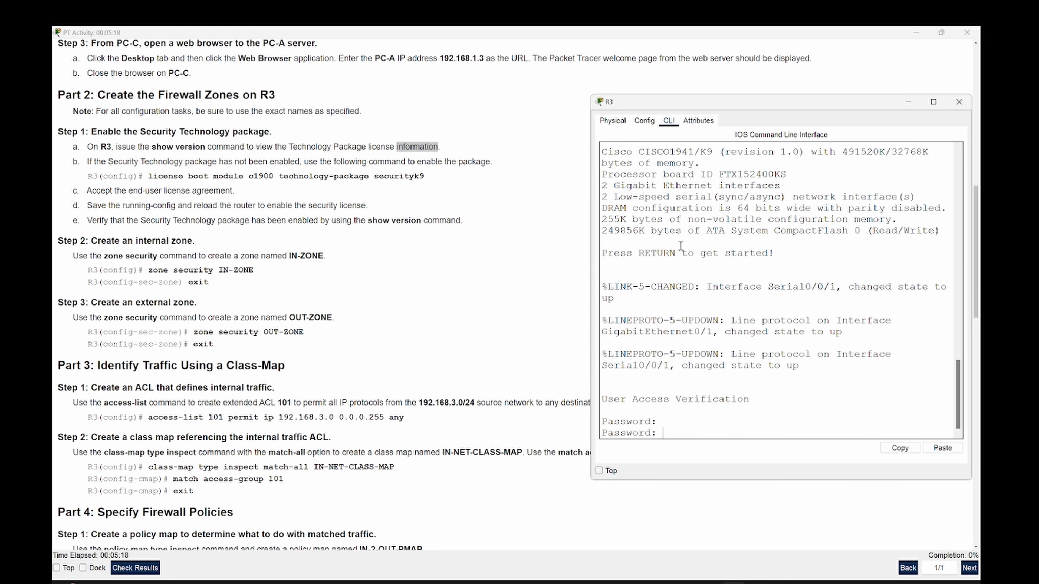
{"action": "scroll", "coordinate": [465, 213], "scroll_direction": "up", "scroll_amount": 5}
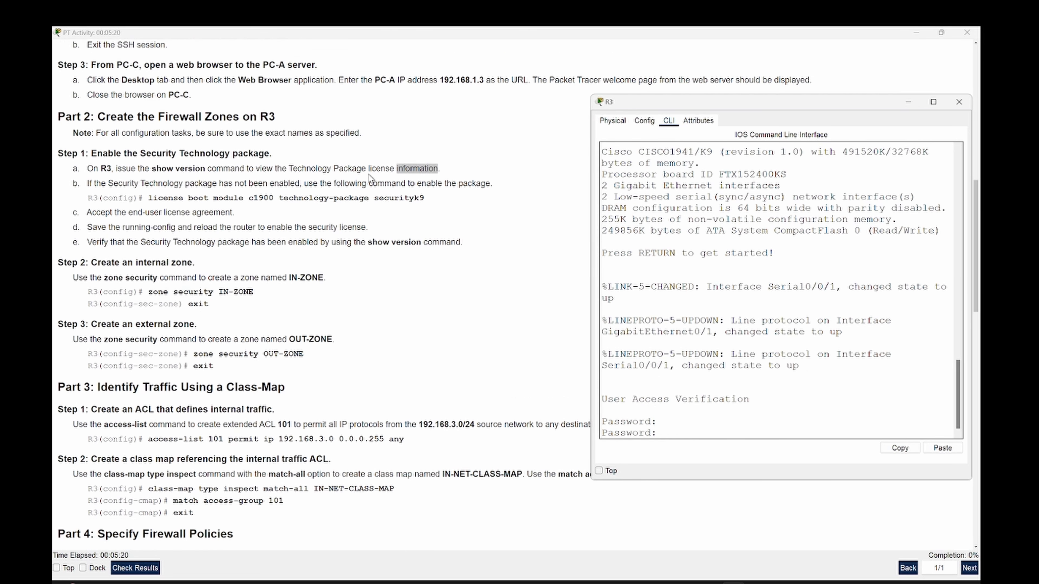
{"action": "scroll", "coordinate": [229, 151], "scroll_direction": "up", "scroll_amount": 1}
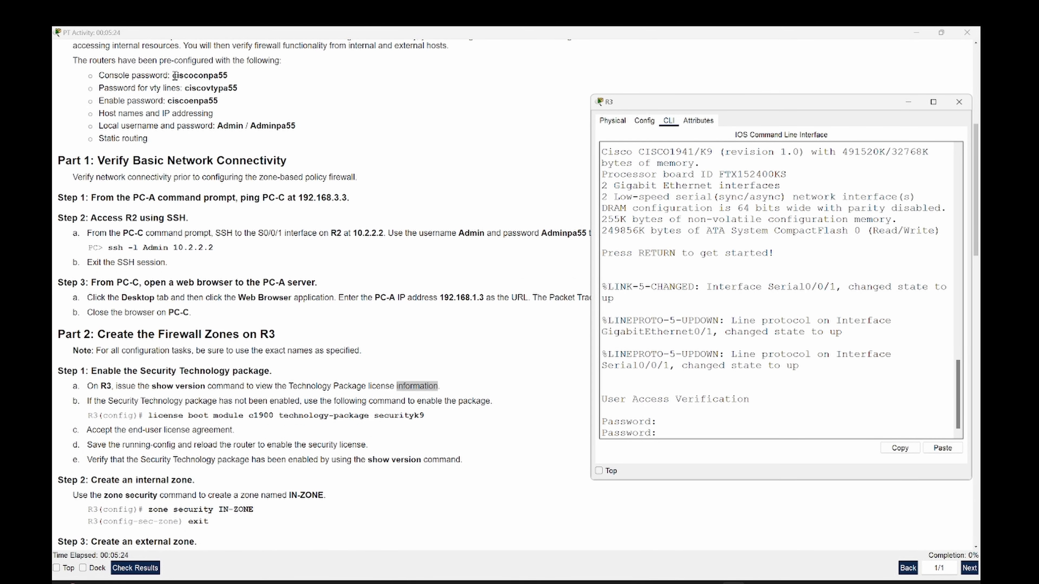
{"action": "left_click", "coordinate": [174, 76]}
{"action": "left_click_drag", "start_coordinate": [175, 76], "coordinate": [227, 76]}
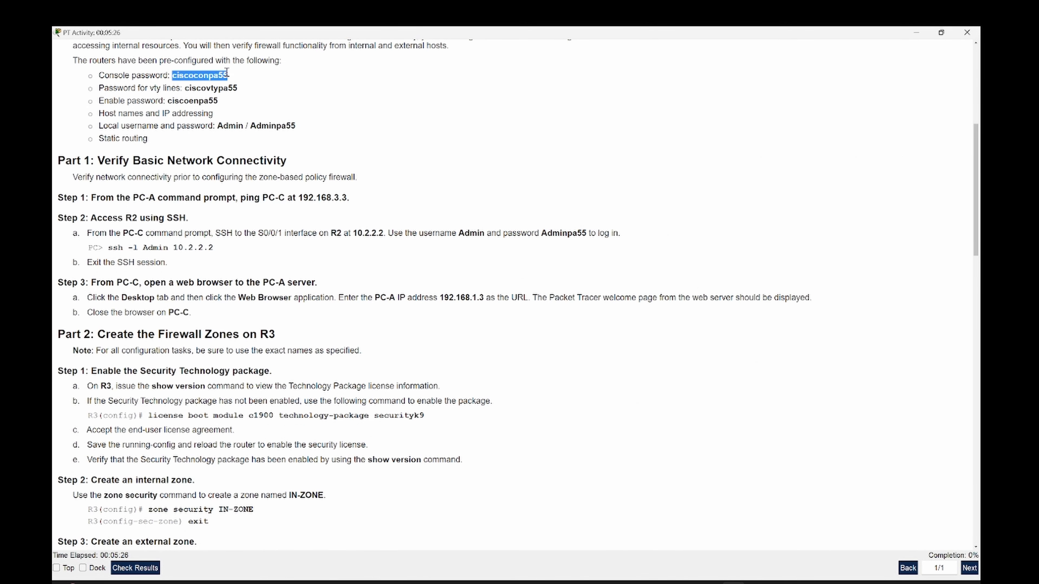
{"action": "right_click", "coordinate": [221, 76]}
{"action": "left_click", "coordinate": [243, 80]}
{"action": "left_click", "coordinate": [592, 203]}
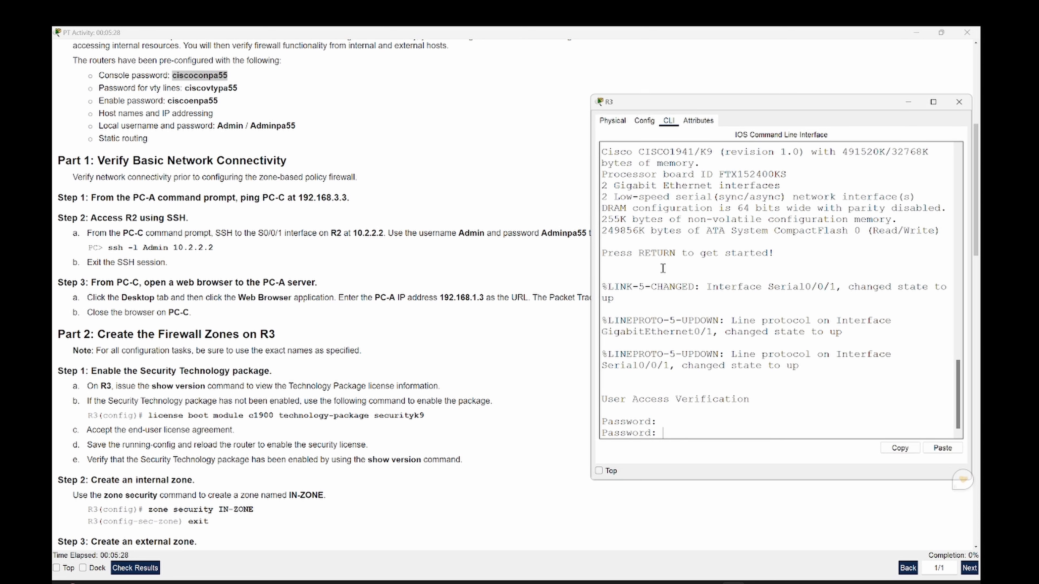
- Log in to R3's user mode by pasting the console password
{"action": "right_click", "coordinate": [706, 404]}
{"action": "left_click", "coordinate": [733, 417]}
{"action": "key", "text": "Return"}
{"action": "key", "text": "Return"}
{"action": "key", "text": "Return"}
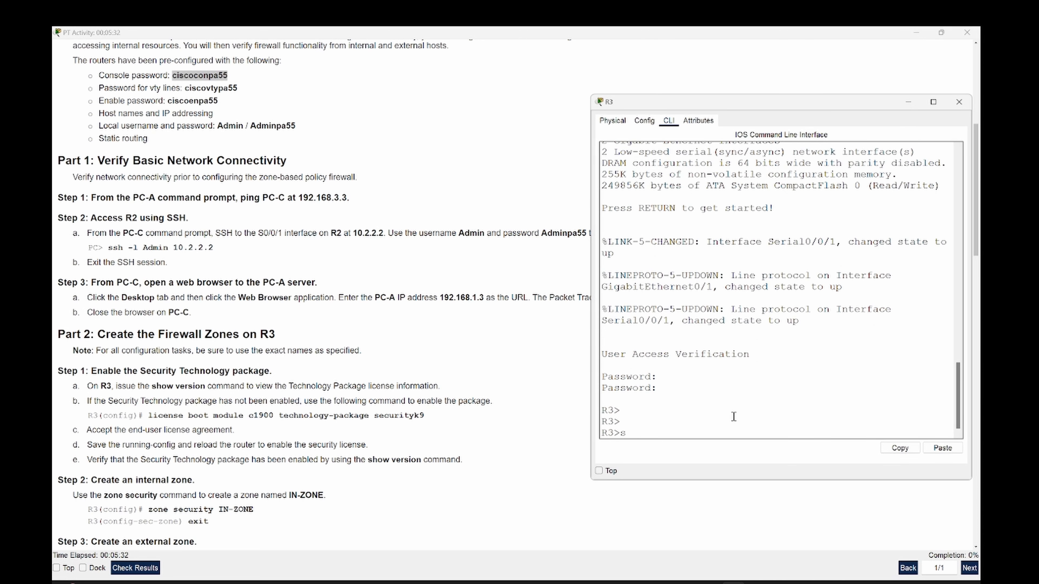
- Run "sh ver" on R3, page through to the technology package license information, and dismiss the chat notification
{"action": "type", "text": "sh ver"}
{"action": "key", "text": "Return"}
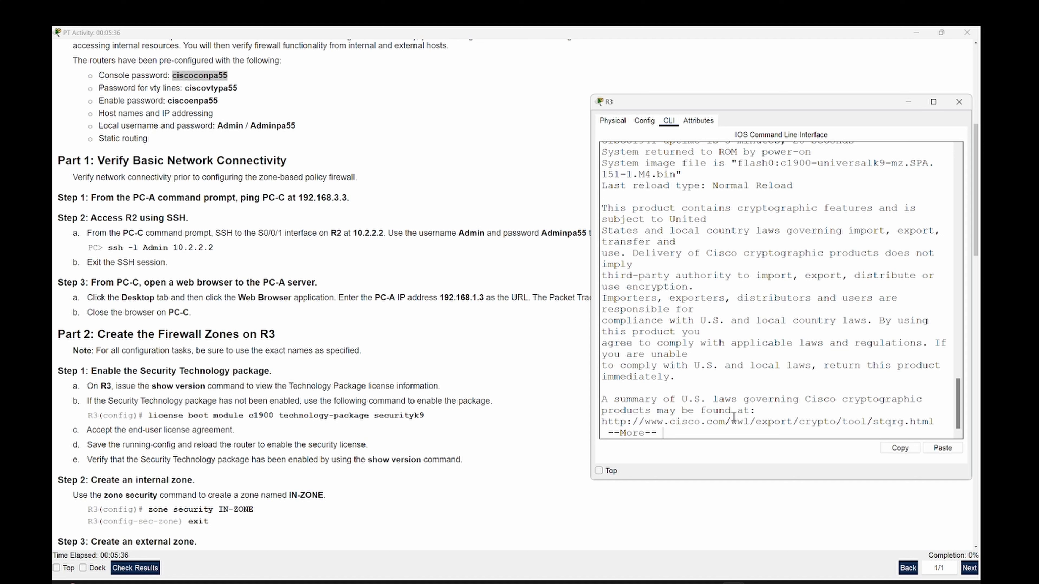
{"action": "key", "text": "space"}
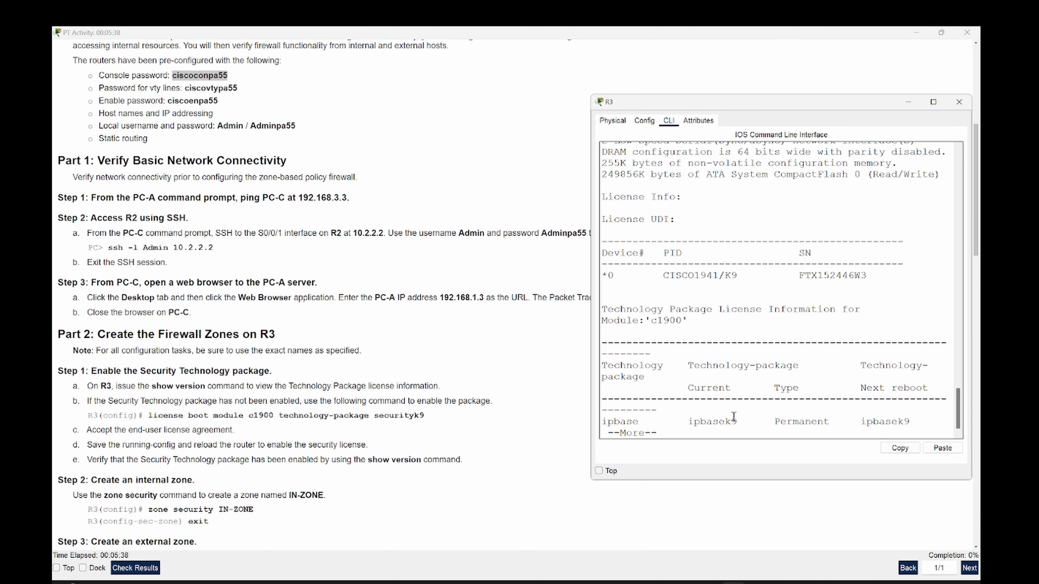
{"action": "key", "text": "space"}
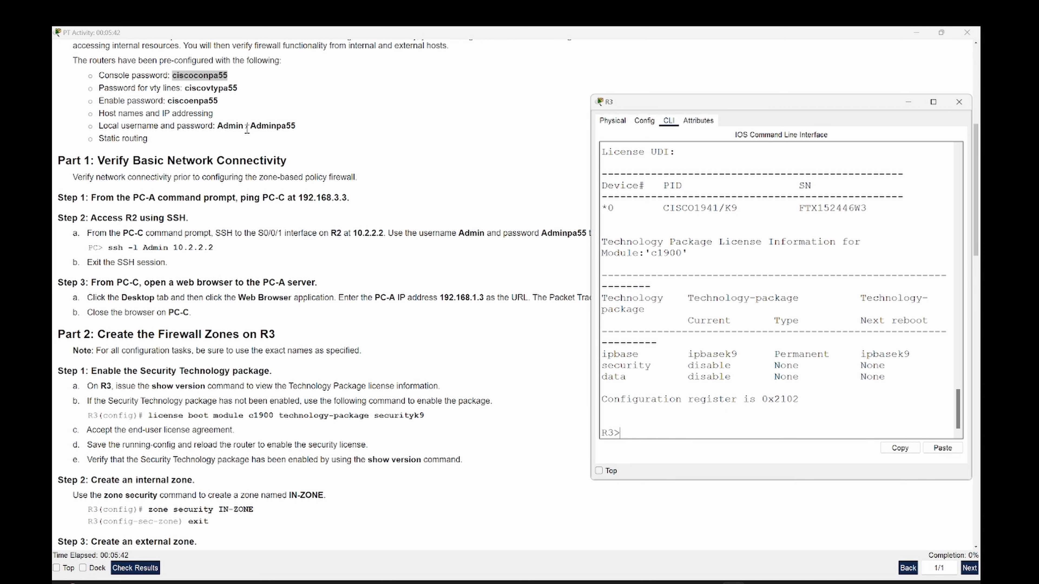
{"action": "scroll", "coordinate": [248, 135], "scroll_direction": "down", "scroll_amount": 2}
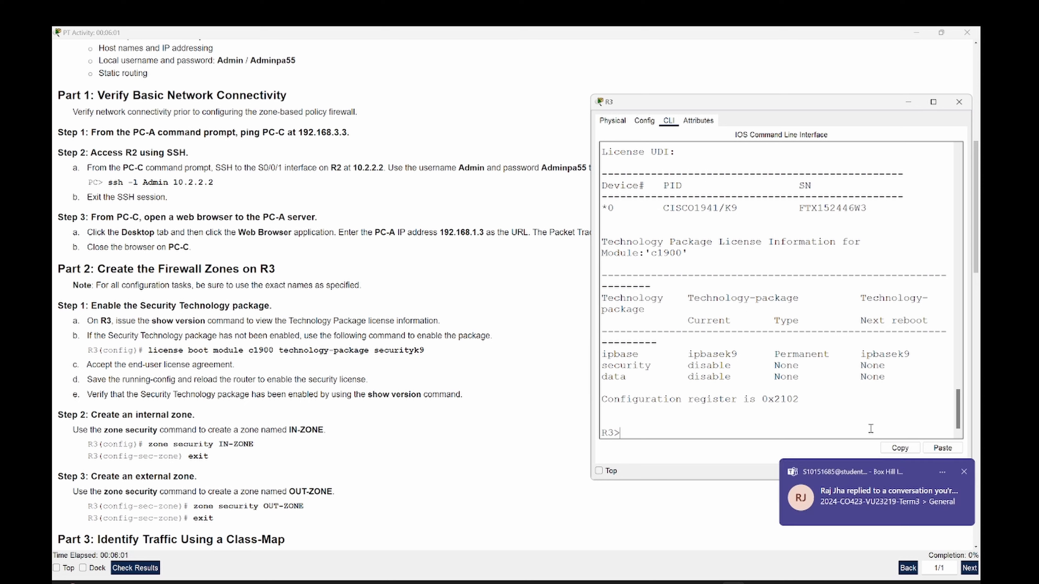
{"action": "left_click", "coordinate": [964, 472]}
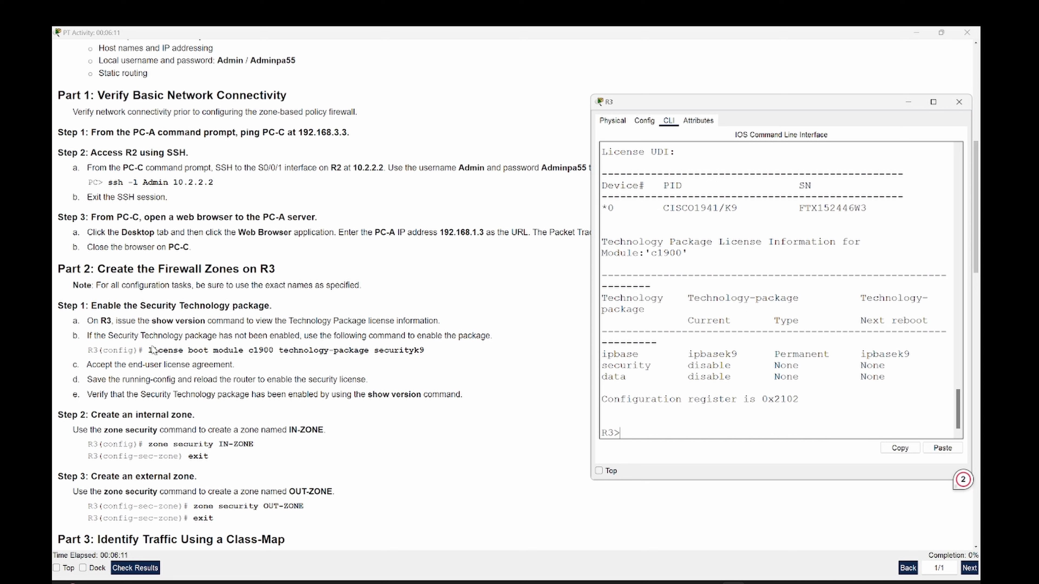
{"action": "left_click_drag", "start_coordinate": [148, 350], "coordinate": [205, 347]}
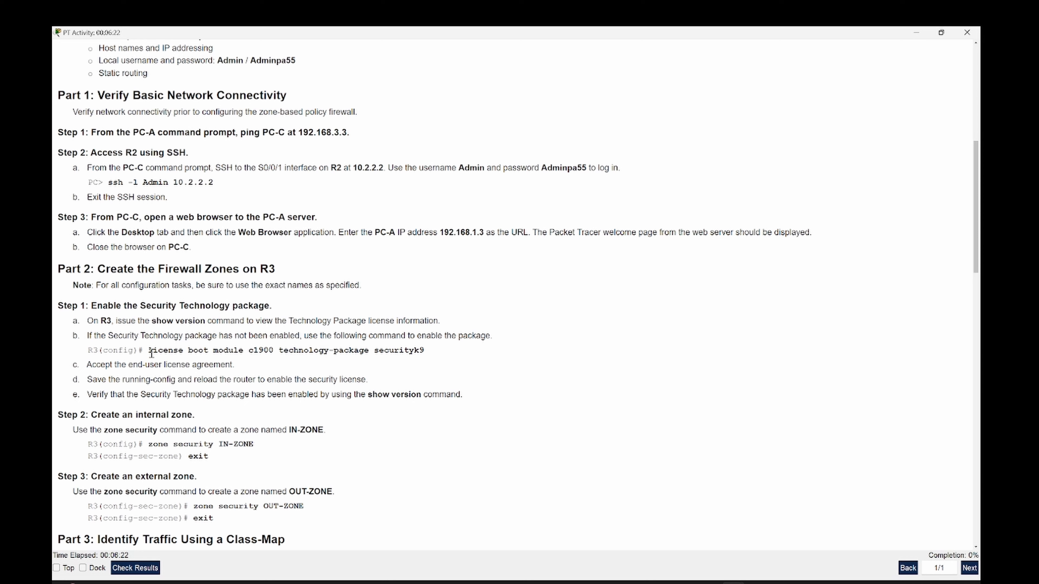
{"action": "left_click_drag", "start_coordinate": [150, 352], "coordinate": [421, 349]}
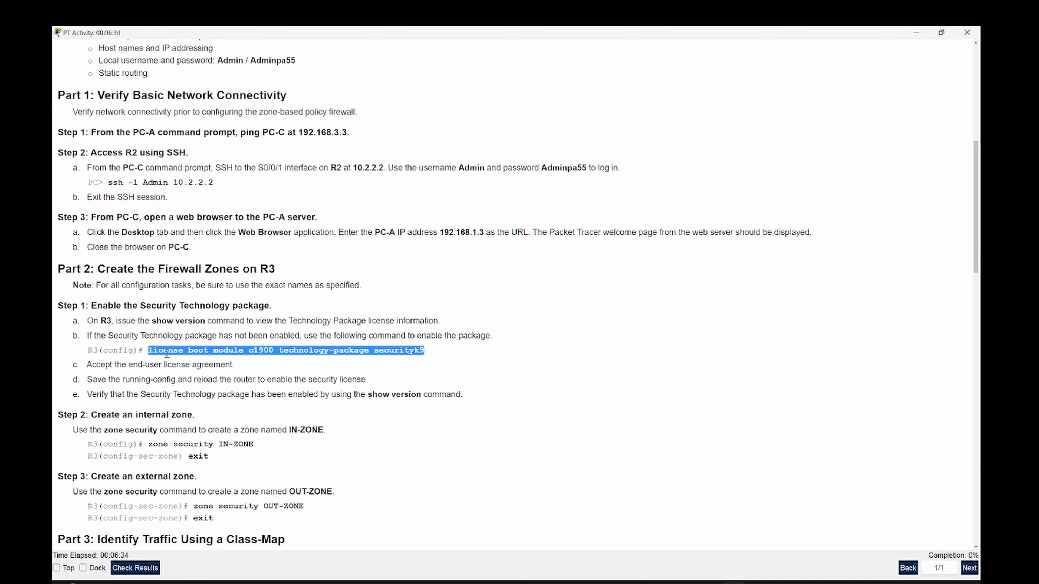
{"action": "right_click", "coordinate": [181, 350]}
{"action": "left_click", "coordinate": [190, 355]}
{"action": "mouse_move", "coordinate": [731, 581]}
{"action": "left_click", "coordinate": [838, 540]}
{"action": "right_click", "coordinate": [708, 407]}
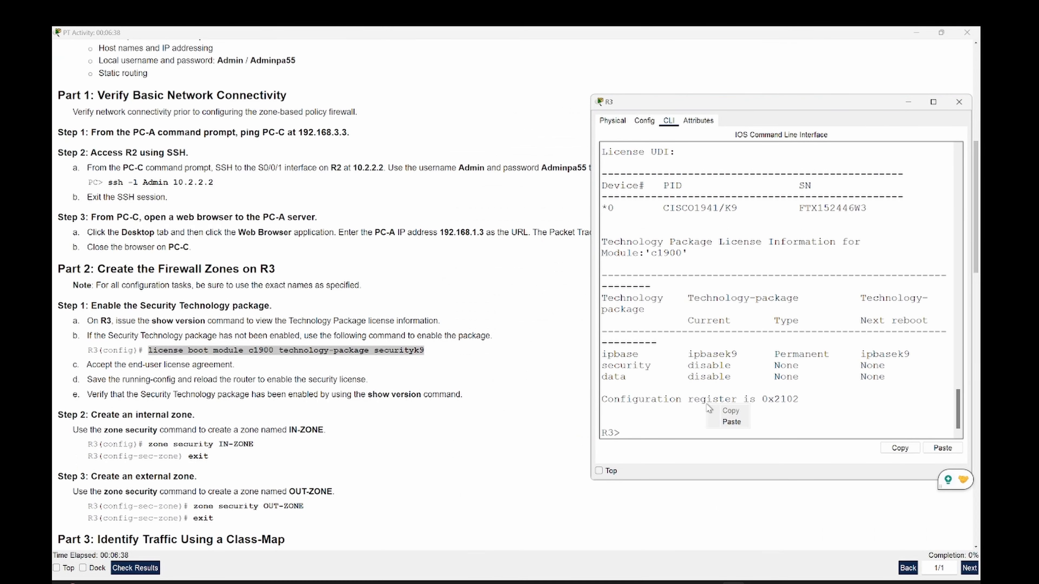
{"action": "left_click", "coordinate": [685, 421]}
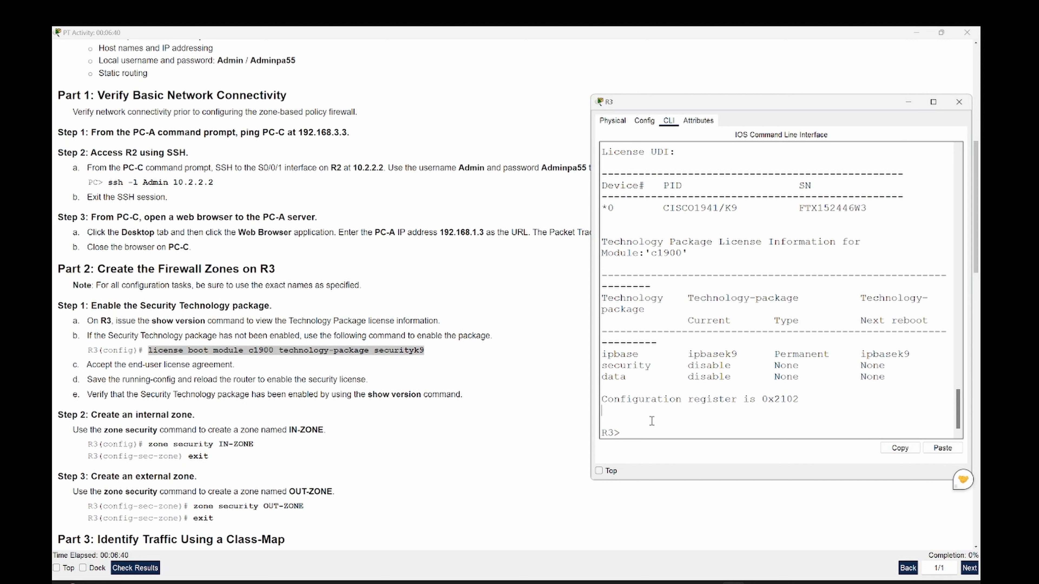
- Enter privileged mode on R3 with "en", supplying the enable password copied from the instructions
{"action": "type", "text": "en"}
{"action": "key", "text": "Return"}
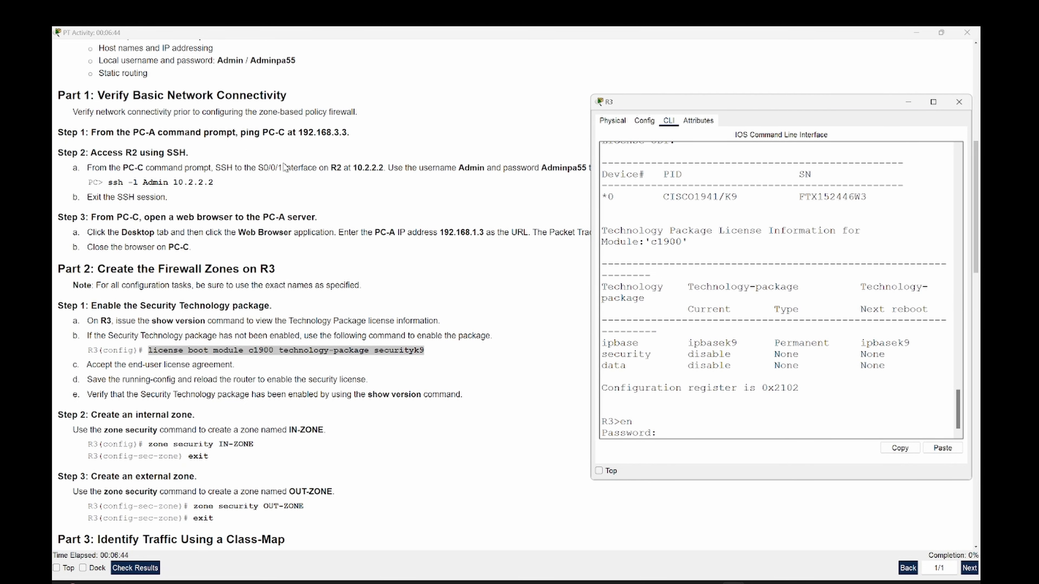
{"action": "scroll", "coordinate": [284, 163], "scroll_direction": "up", "scroll_amount": 2}
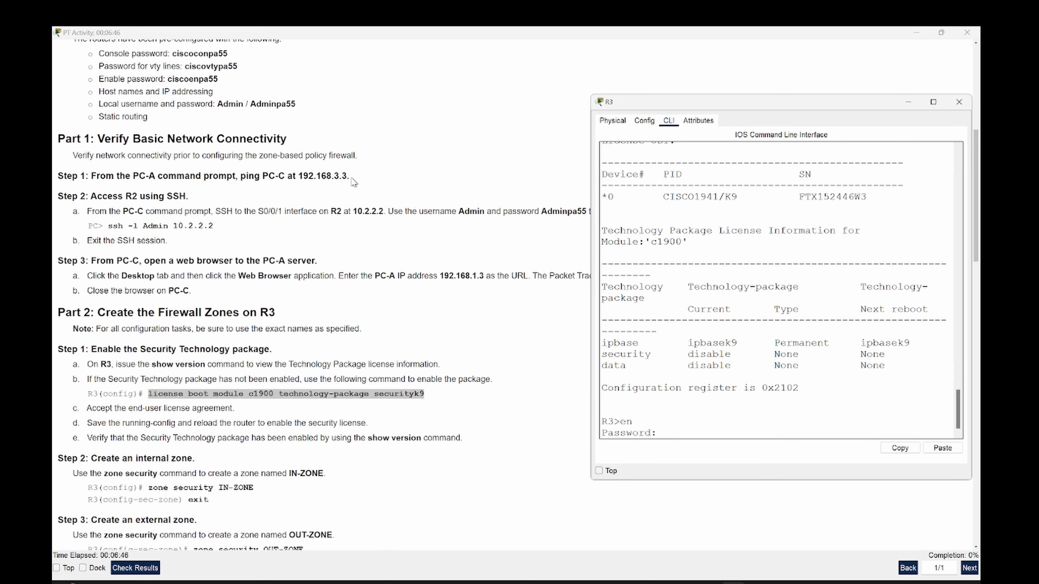
{"action": "left_click_drag", "start_coordinate": [170, 79], "coordinate": [218, 79]}
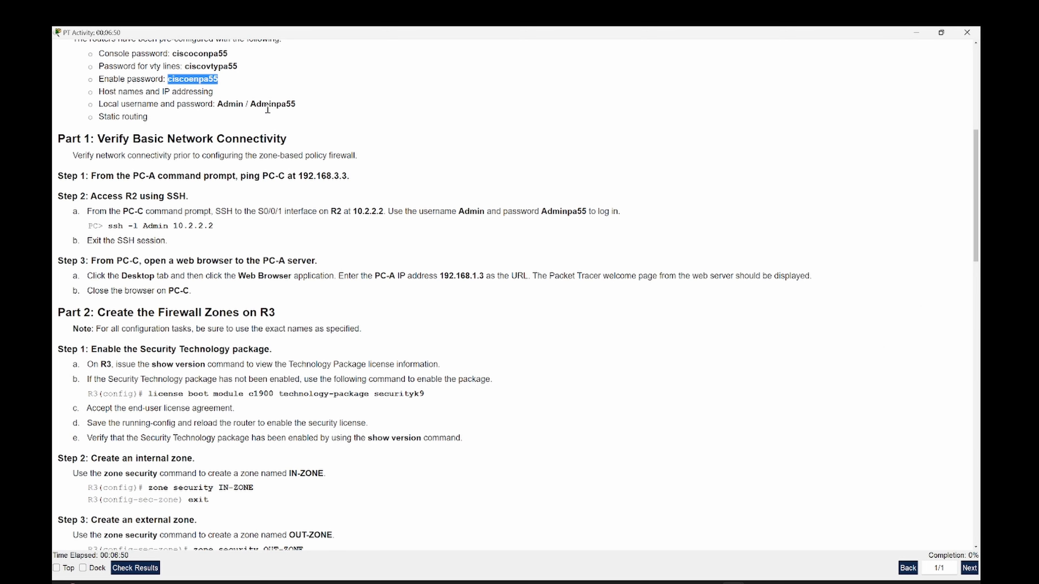
{"action": "key", "text": "ctrl+c"}
{"action": "key", "text": "alt+Tab"}
{"action": "right_click", "coordinate": [715, 405]}
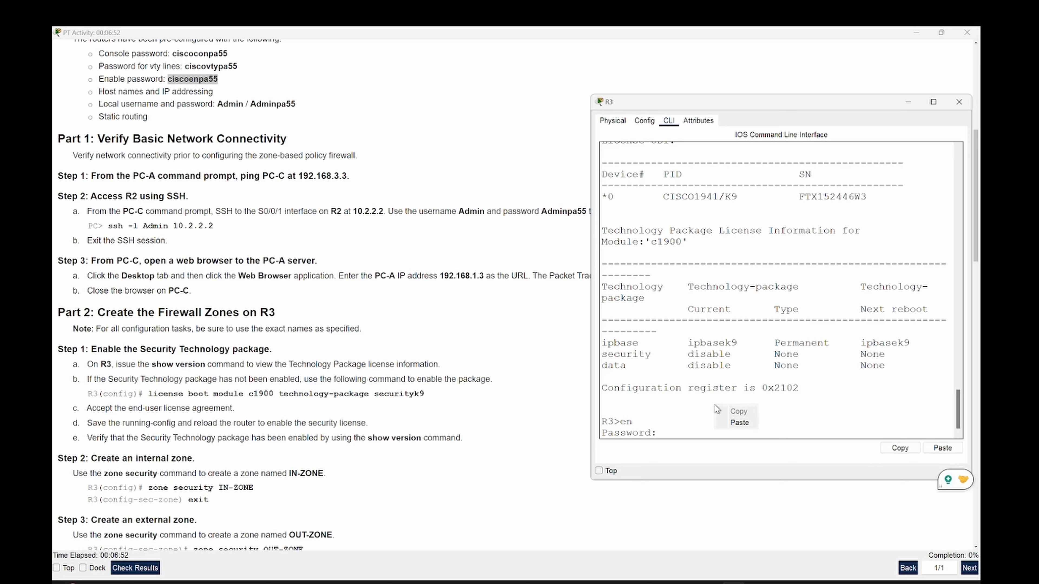
{"action": "left_click", "coordinate": [737, 422]}
{"action": "key", "text": "Return"}
- Enter global configuration mode on R3 with "conf t"
{"action": "type", "text": "c"}
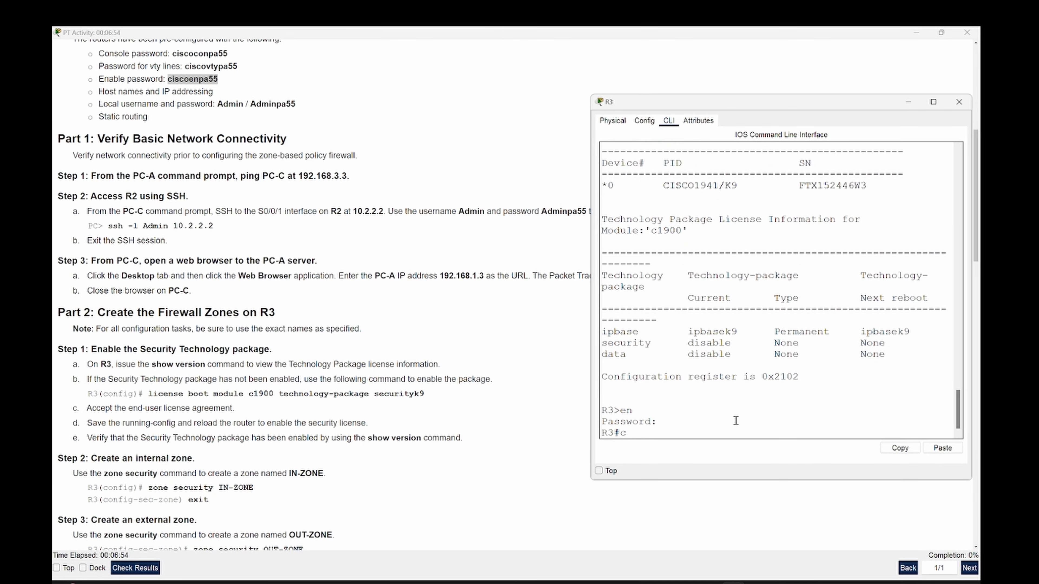
{"action": "type", "text": "onf t"}
{"action": "key", "text": "Return"}
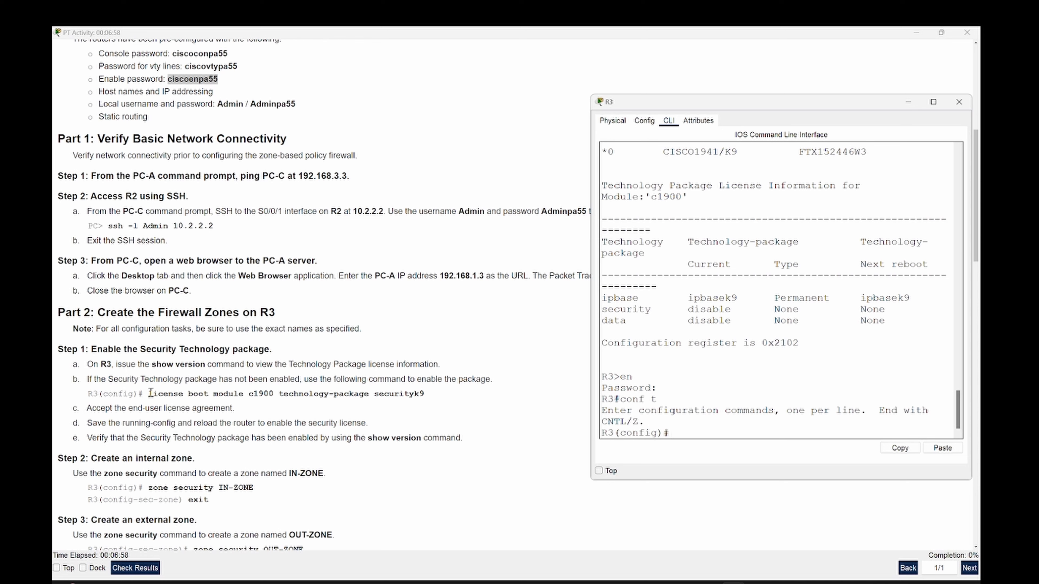
- Copy the command "license boot module c1900 technology-package securityk9" from the instructions and return to R3's CLI
{"action": "left_click_drag", "start_coordinate": [147, 394], "coordinate": [422, 393]}
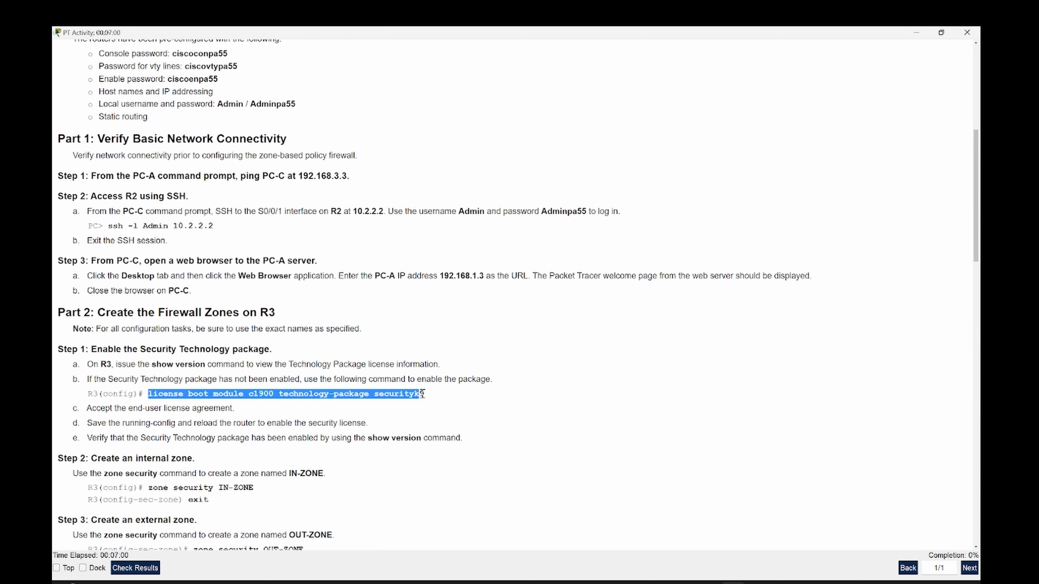
{"action": "right_click", "coordinate": [425, 394]}
{"action": "left_click", "coordinate": [427, 399]}
{"action": "key", "text": "alt+Tab"}
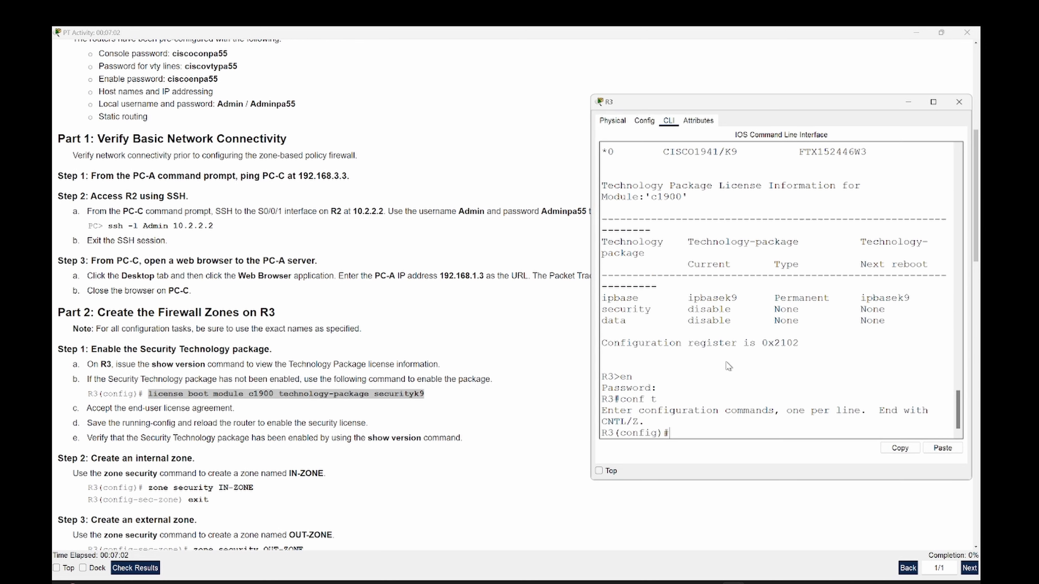
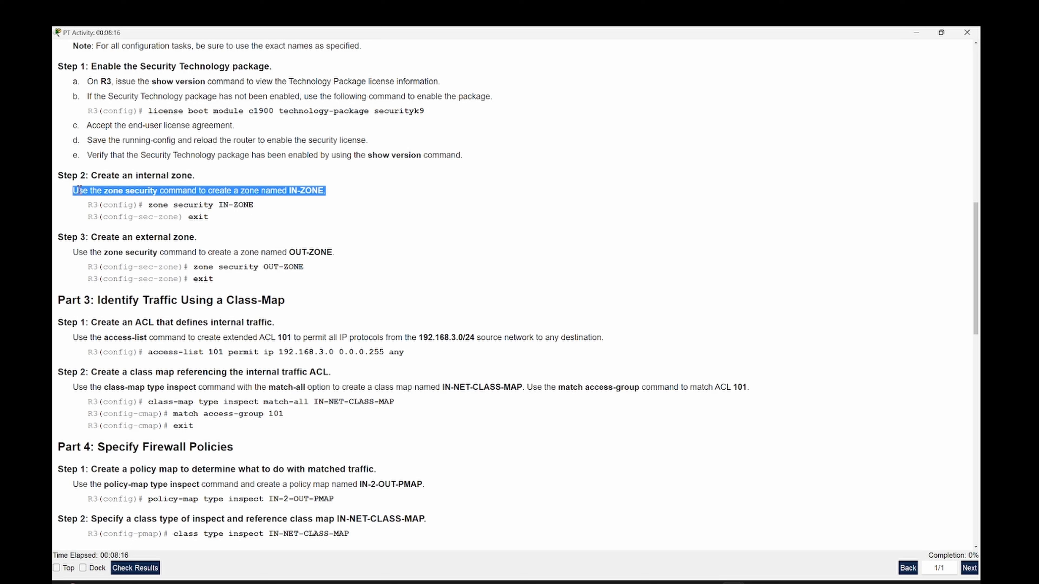
- Try to enter privileged mode on R3 with "en", supplying the console password copied from the instructions
{"action": "left_click", "coordinate": [145, 188]}
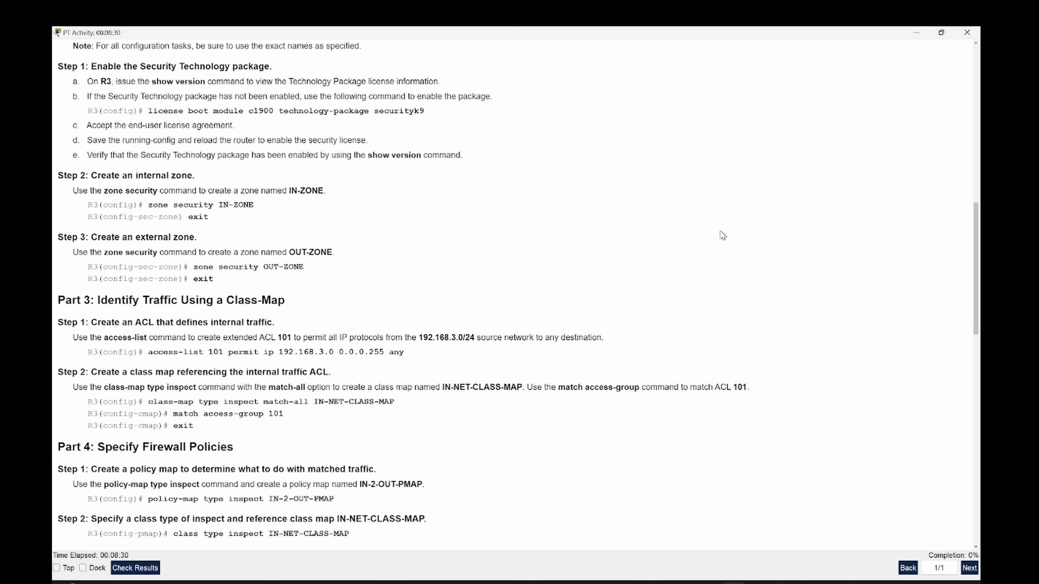
{"action": "key", "text": "alt+Tab"}
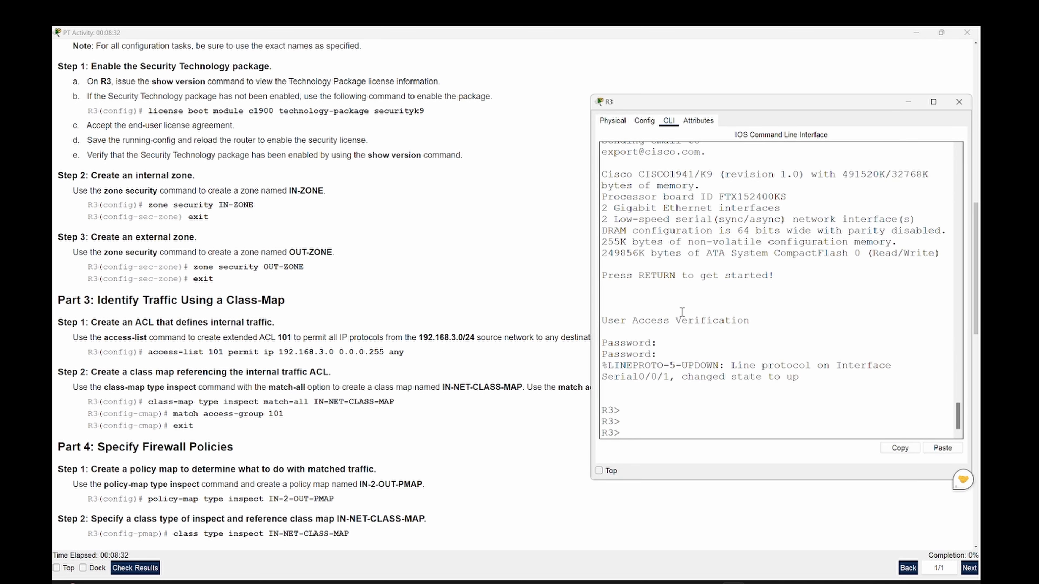
{"action": "type", "text": "en"}
{"action": "key", "text": "Return"}
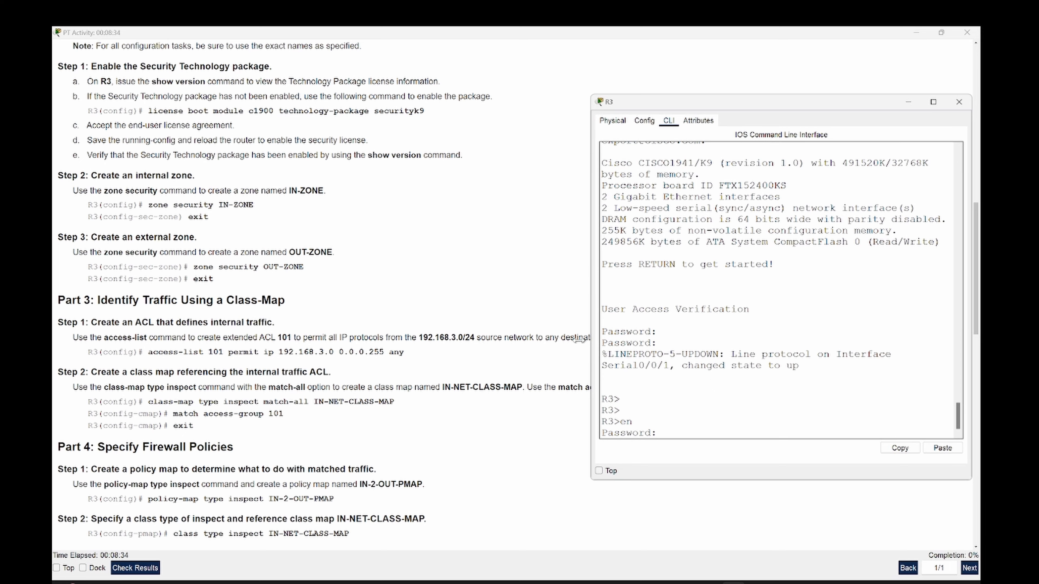
{"action": "scroll", "coordinate": [480, 324], "scroll_direction": "up", "scroll_amount": 3}
{"action": "scroll", "coordinate": [299, 319], "scroll_direction": "up", "scroll_amount": 3}
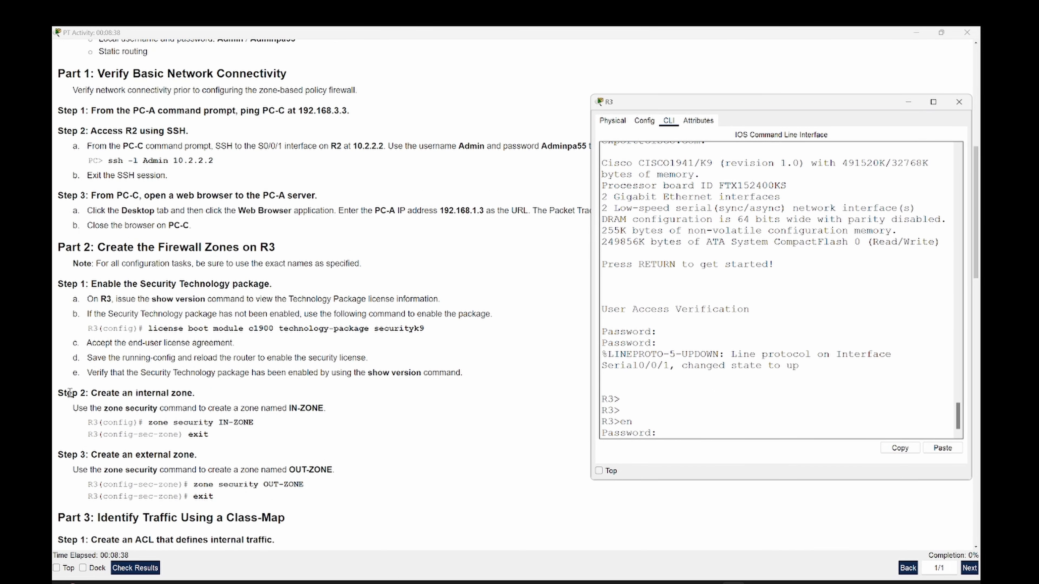
{"action": "scroll", "coordinate": [72, 395], "scroll_direction": "up", "scroll_amount": 3}
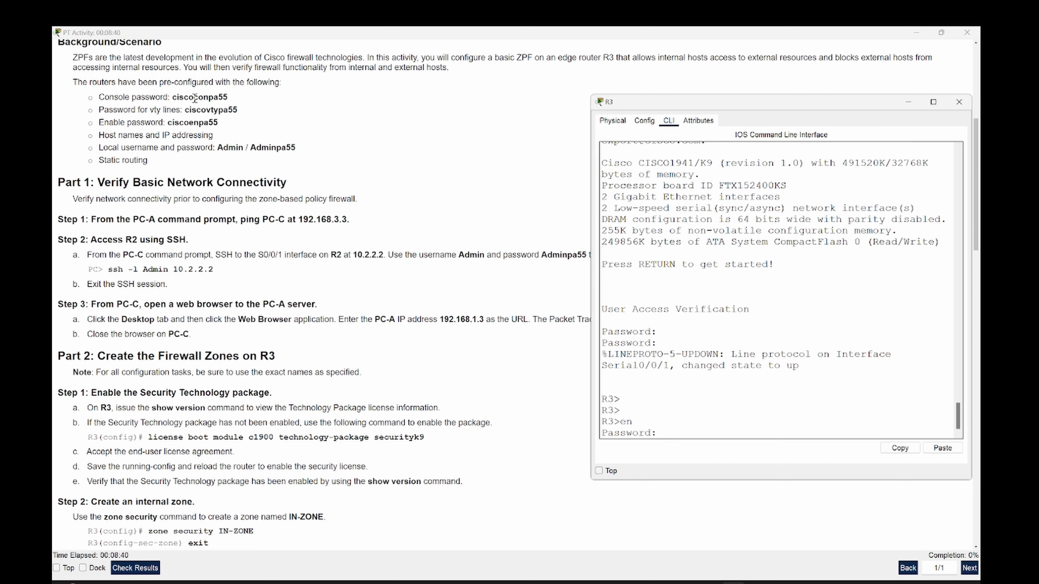
{"action": "double_click", "coordinate": [195, 98]}
{"action": "key", "text": "alt+Tab"}
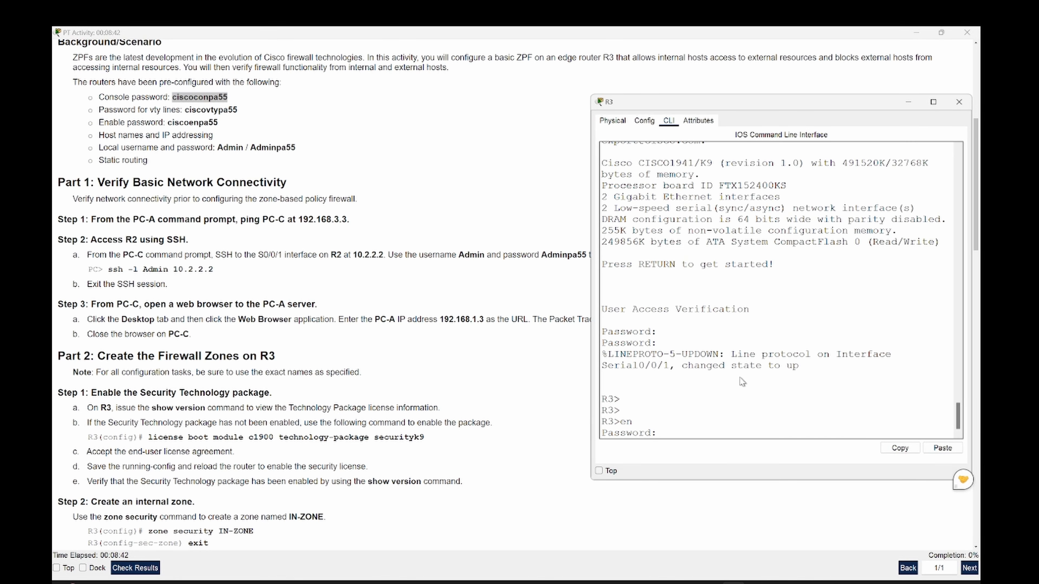
{"action": "key", "text": "Return"}
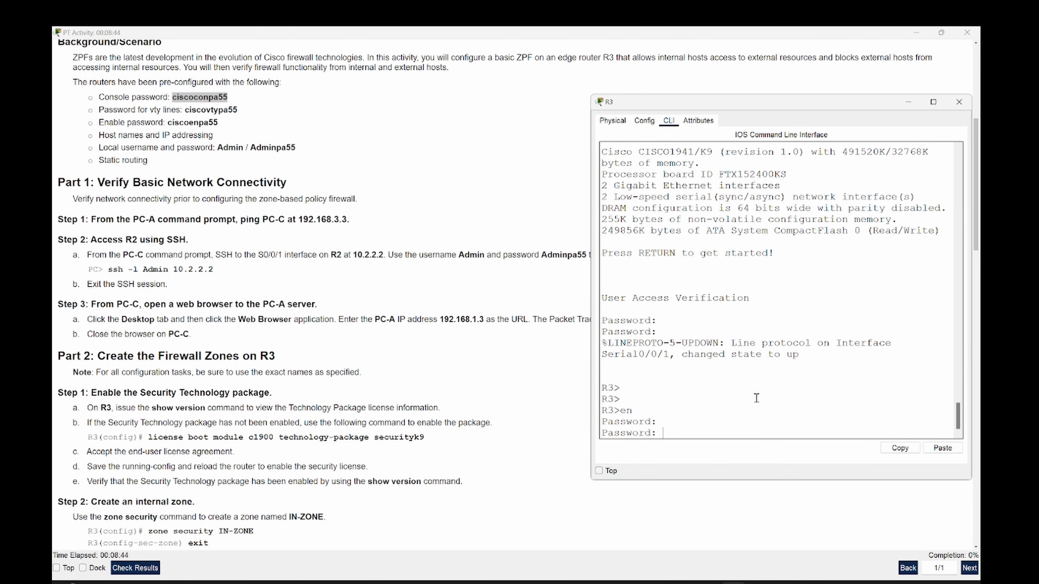
{"action": "right_click", "coordinate": [210, 105]}
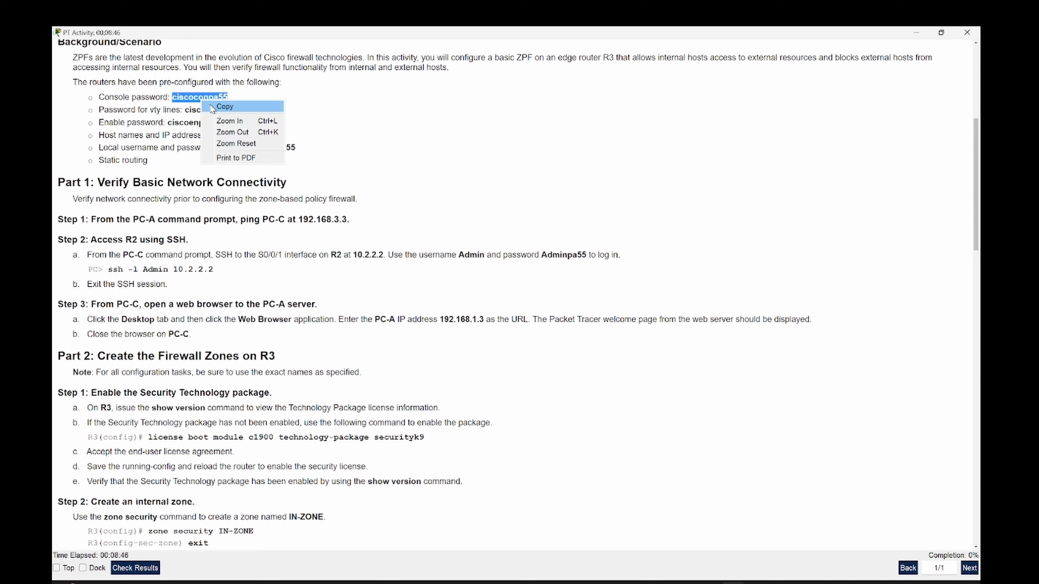
{"action": "left_click", "coordinate": [211, 106]}
{"action": "key", "text": "alt+Tab"}
{"action": "right_click", "coordinate": [713, 356]}
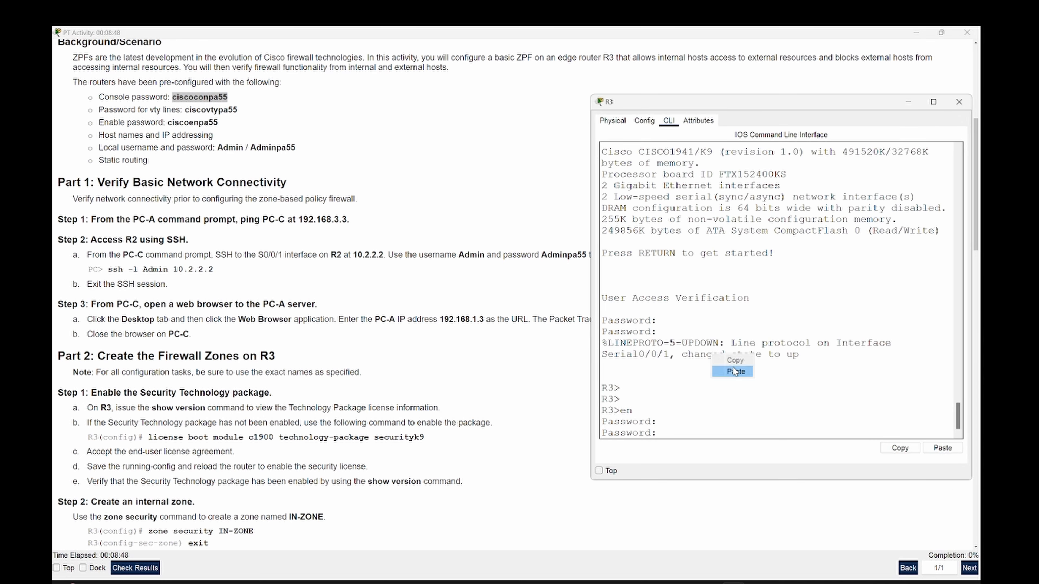
{"action": "left_click", "coordinate": [734, 371]}
{"action": "key", "text": "Return"}
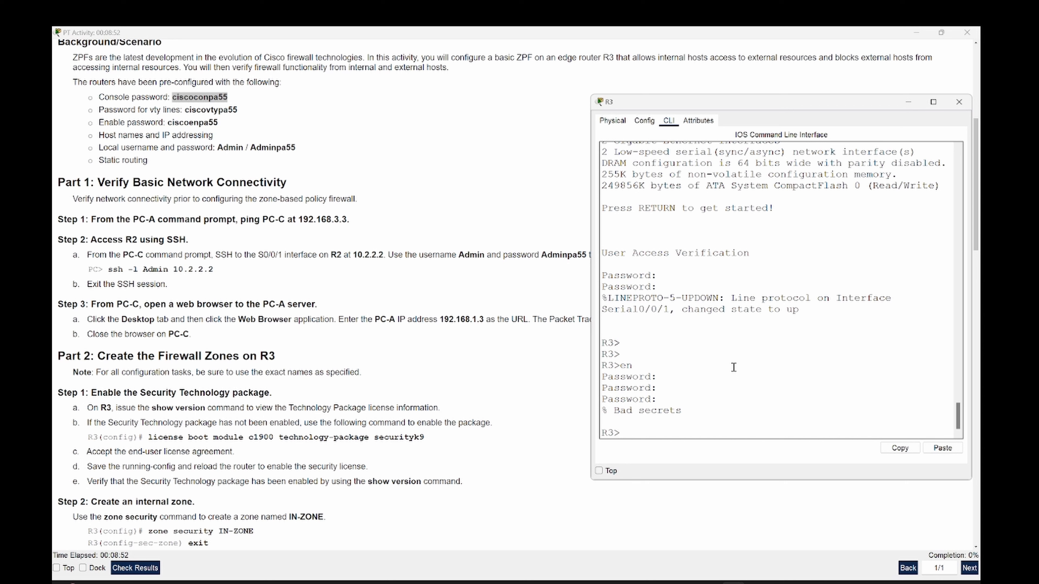
- Enter privileged mode on R3 with "en", pasting the enable password listed in the instructions
{"action": "type", "text": "en"}
{"action": "key", "text": "Return"}
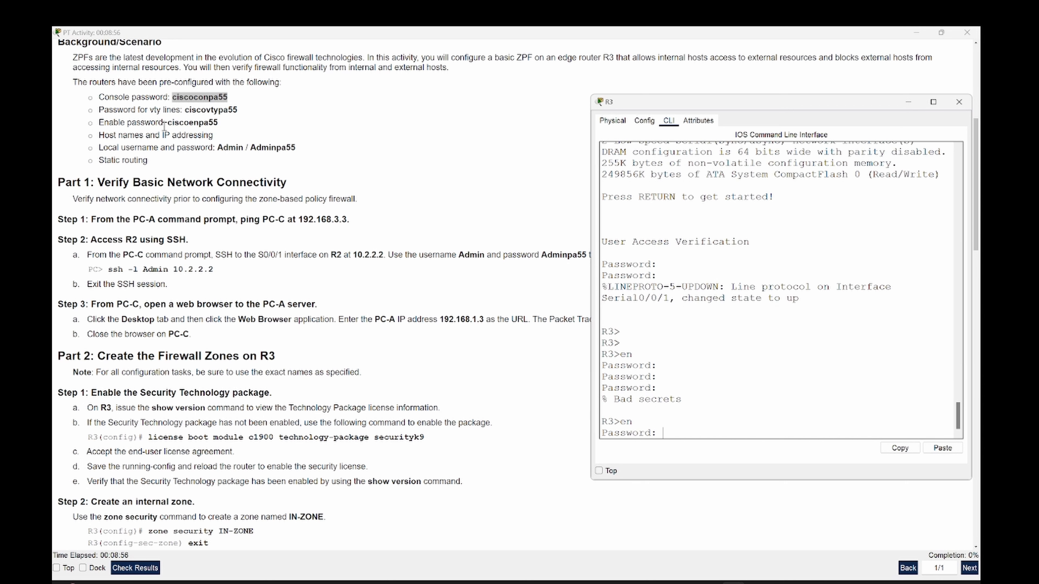
{"action": "double_click", "coordinate": [179, 125]}
{"action": "key", "text": "ctrl+c"}
{"action": "key", "text": "alt+Tab"}
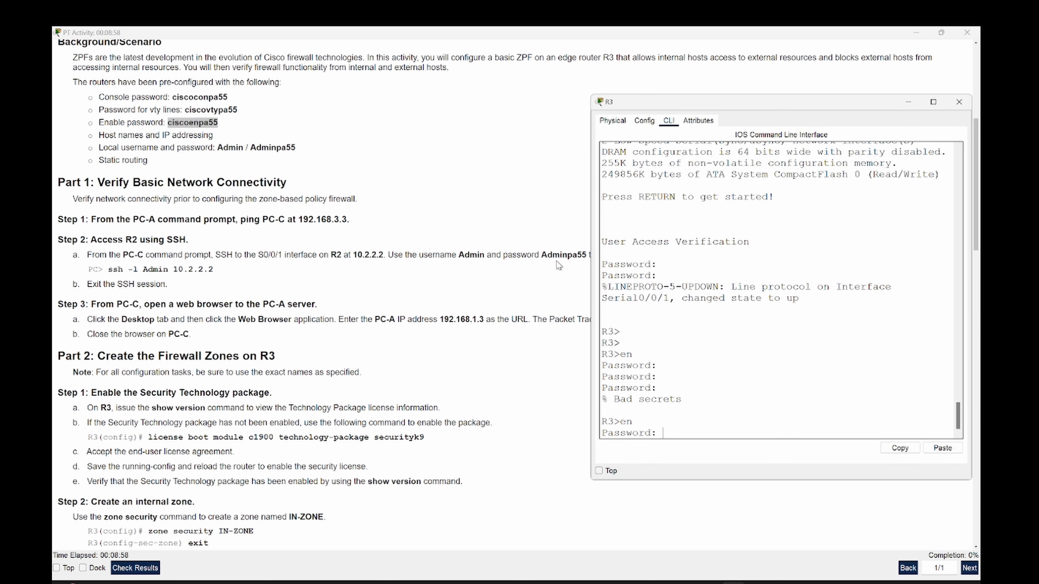
{"action": "right_click", "coordinate": [680, 374]}
{"action": "left_click", "coordinate": [695, 389]}
{"action": "key", "text": "Return"}
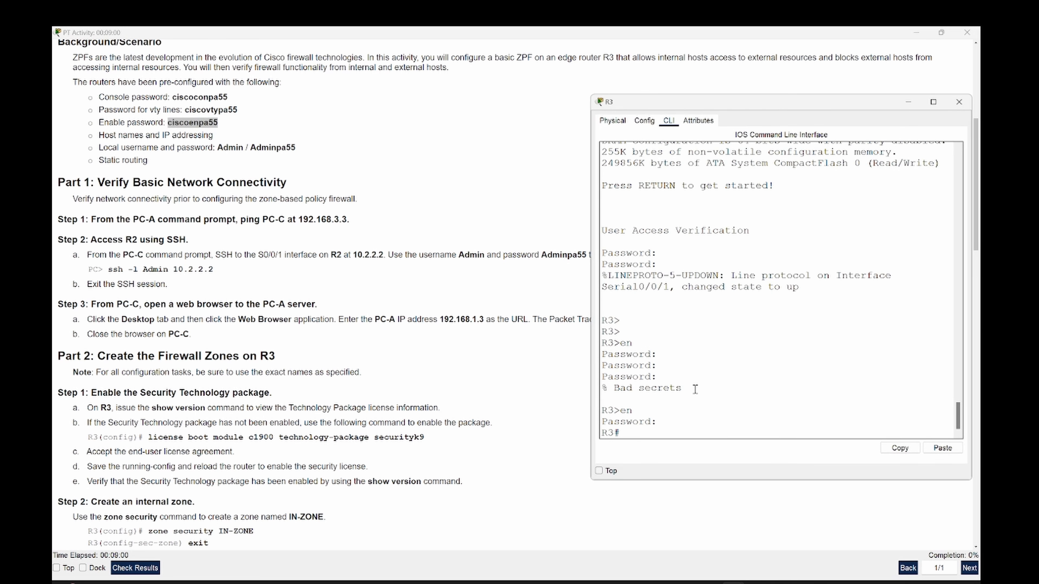
{"action": "key", "text": "Return"}
{"action": "key", "text": "Return"}
{"action": "key", "text": "Return"}
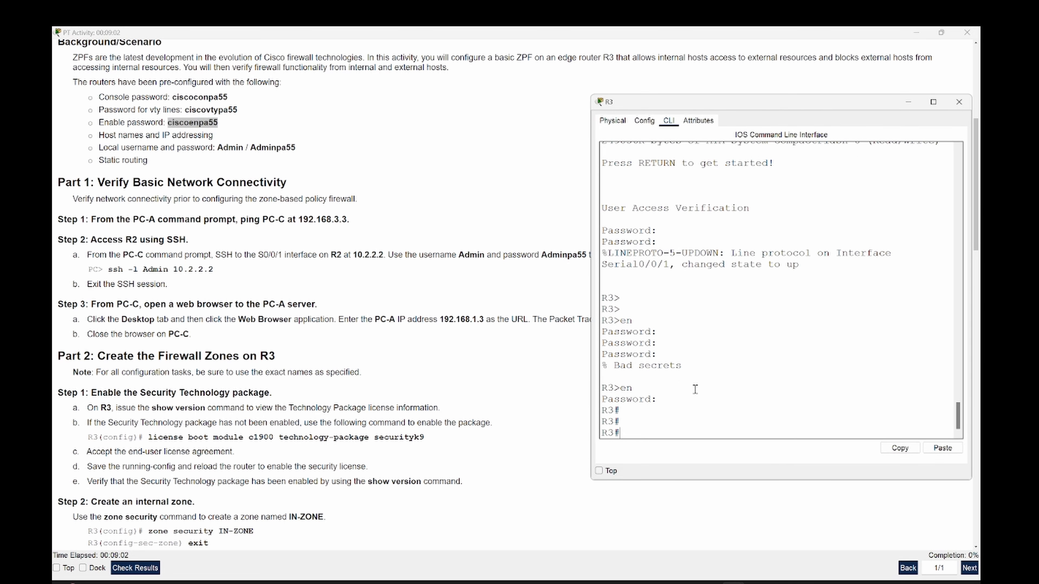
- Enter R3's global configuration mode with "conf t" and add a few blank prompt lines
{"action": "type", "text": "conf t"}
{"action": "key", "text": "Return"}
{"action": "key", "text": "Return"}
{"action": "key", "text": "Return"}
{"action": "key", "text": "Return"}
{"action": "key", "text": "Return"}
{"action": "key", "text": "Return"}
{"action": "key", "text": "Return"}
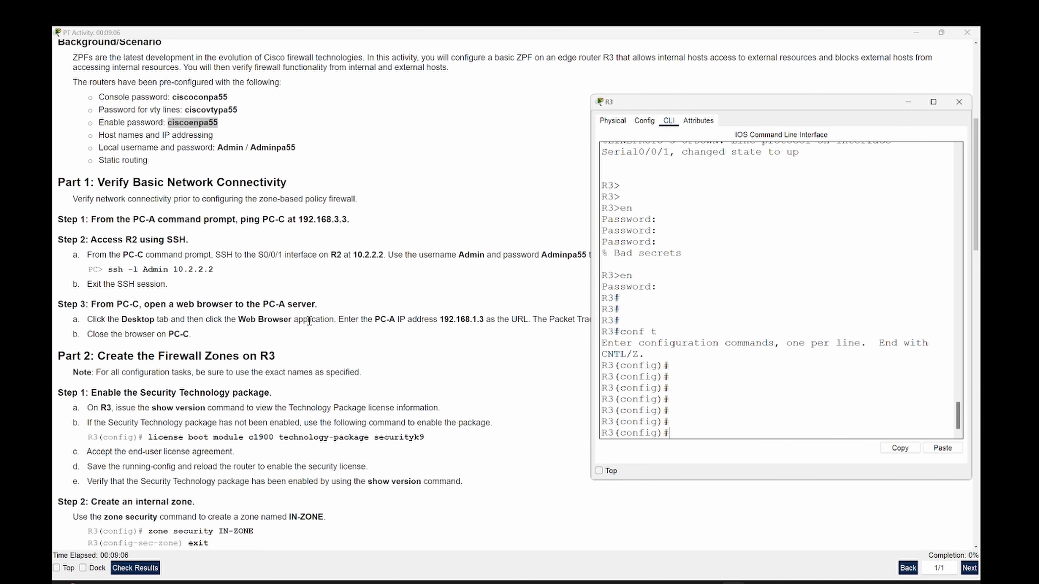
- Create the internal zone on R3 with "zone security IN-ZONE" copied from the instructions, and exit zone configuration
{"action": "scroll", "coordinate": [228, 406], "scroll_direction": "down", "scroll_amount": 1}
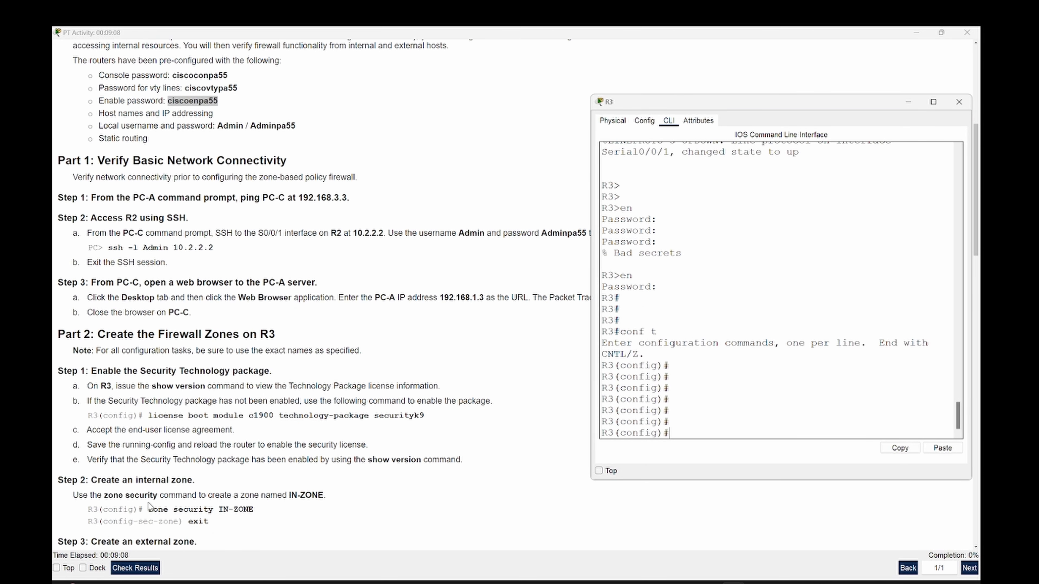
{"action": "left_click_drag", "start_coordinate": [150, 509], "coordinate": [253, 509]}
{"action": "right_click", "coordinate": [248, 509]}
{"action": "left_click", "coordinate": [270, 517]}
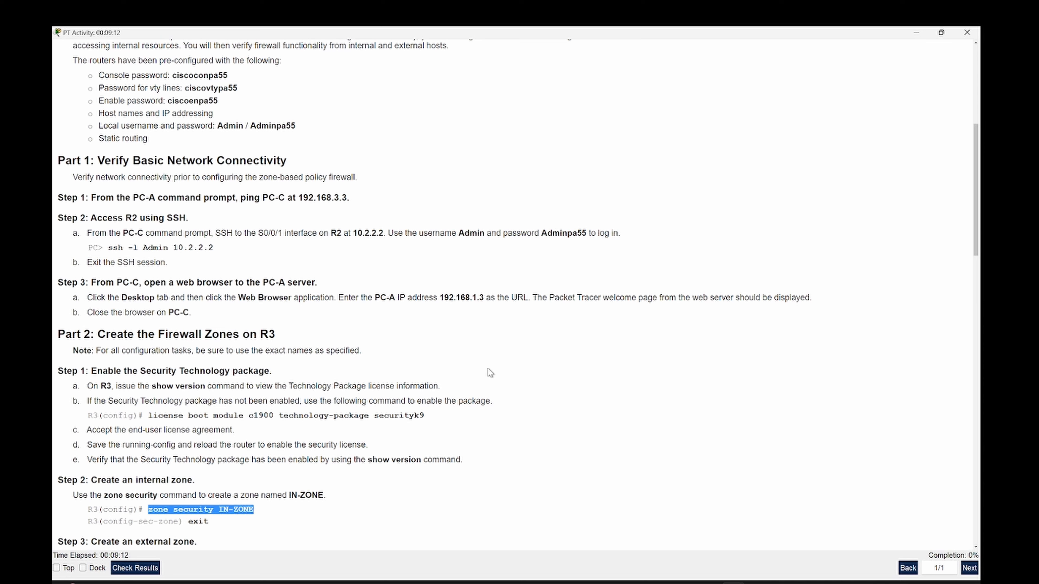
{"action": "key", "text": "alt+Tab"}
{"action": "right_click", "coordinate": [750, 405]}
{"action": "left_click", "coordinate": [770, 422]}
{"action": "key", "text": "Return"}
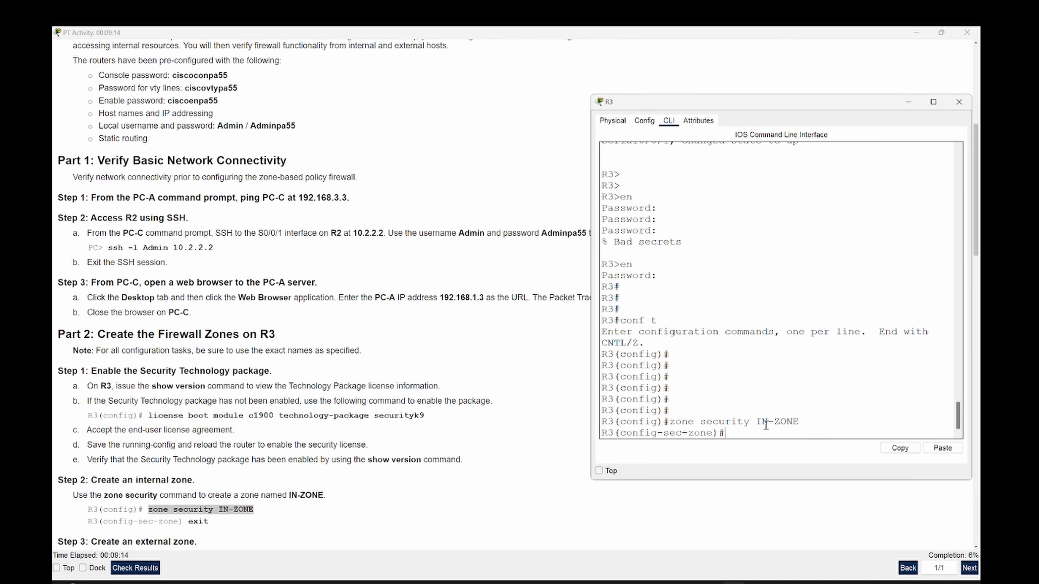
{"action": "type", "text": "exiu"}
{"action": "key", "text": "BackSpace"}
{"action": "type", "text": "t"}
{"action": "key", "text": "Return"}
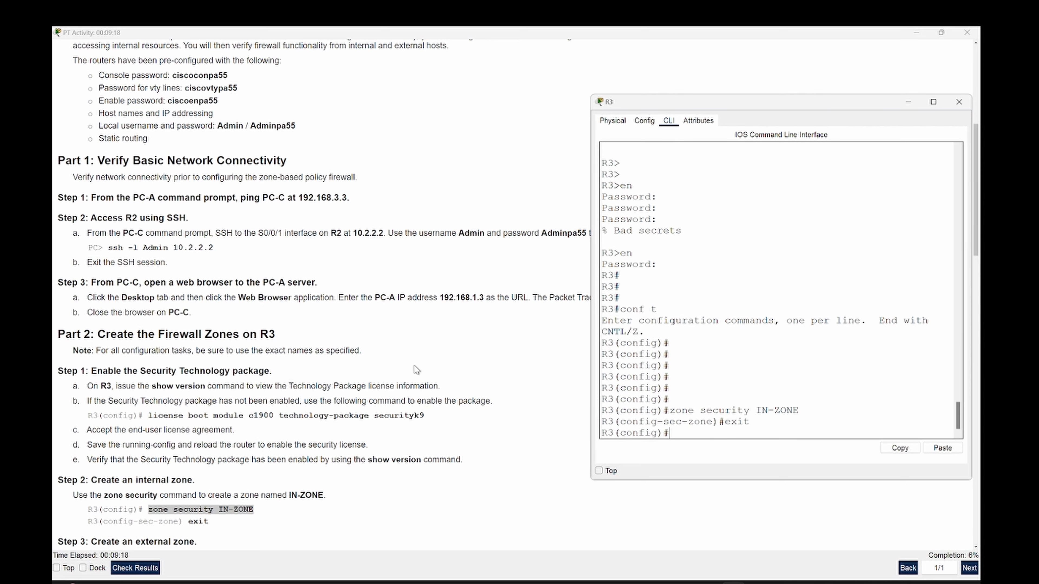
- Create the external zone on R3 with "zone security OUT-ZONE" copied from the instructions, and exit zone configuration
{"action": "scroll", "coordinate": [414, 366], "scroll_direction": "down", "scroll_amount": 5}
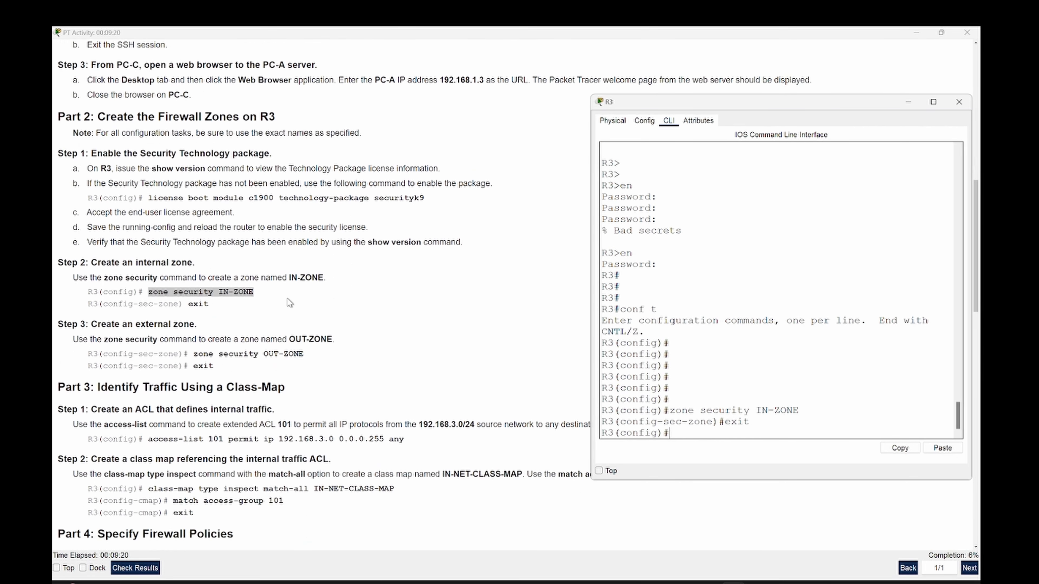
{"action": "scroll", "coordinate": [290, 302], "scroll_direction": "down", "scroll_amount": 4}
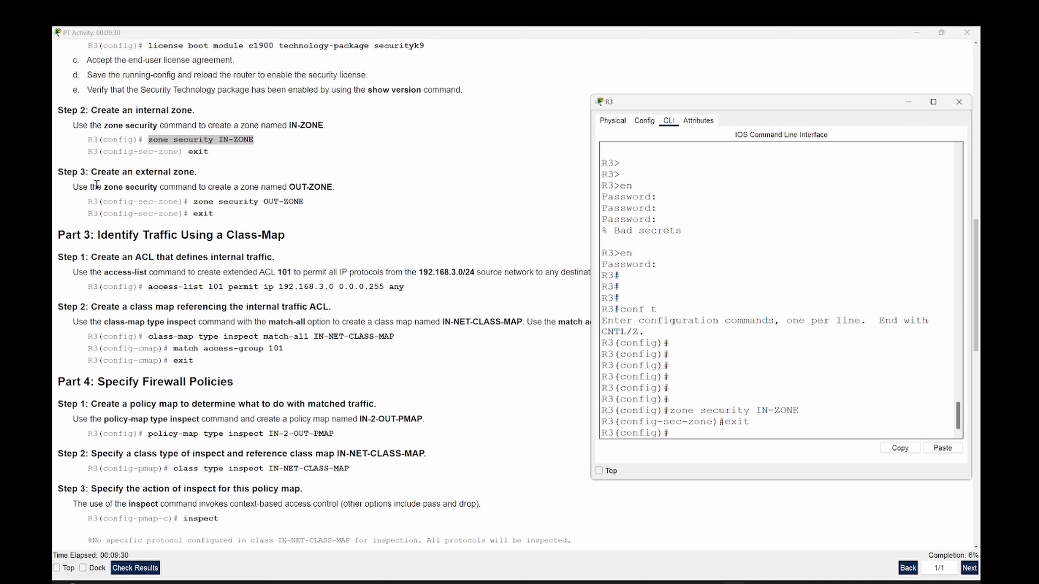
{"action": "left_click_drag", "start_coordinate": [291, 187], "coordinate": [326, 187]}
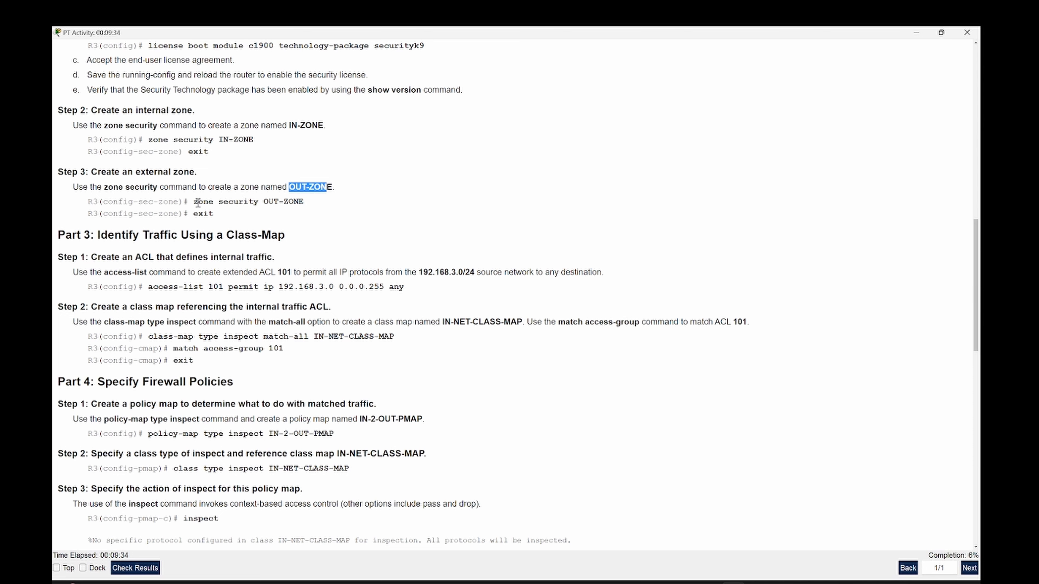
{"action": "left_click_drag", "start_coordinate": [193, 201], "coordinate": [301, 204]}
{"action": "right_click", "coordinate": [301, 205]}
{"action": "left_click", "coordinate": [322, 209]}
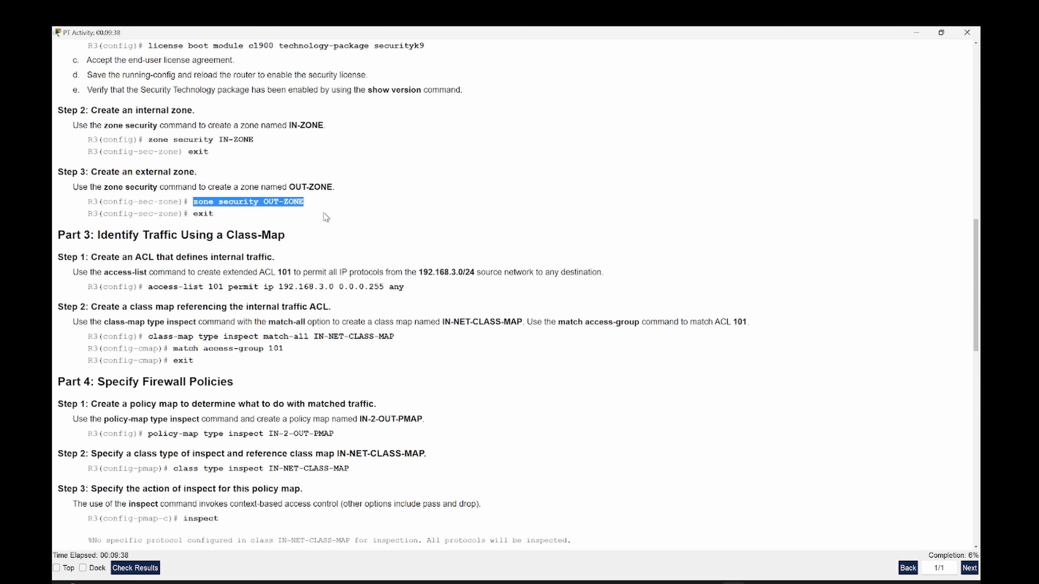
{"action": "key", "text": "alt+Tab"}
{"action": "right_click", "coordinate": [759, 351]}
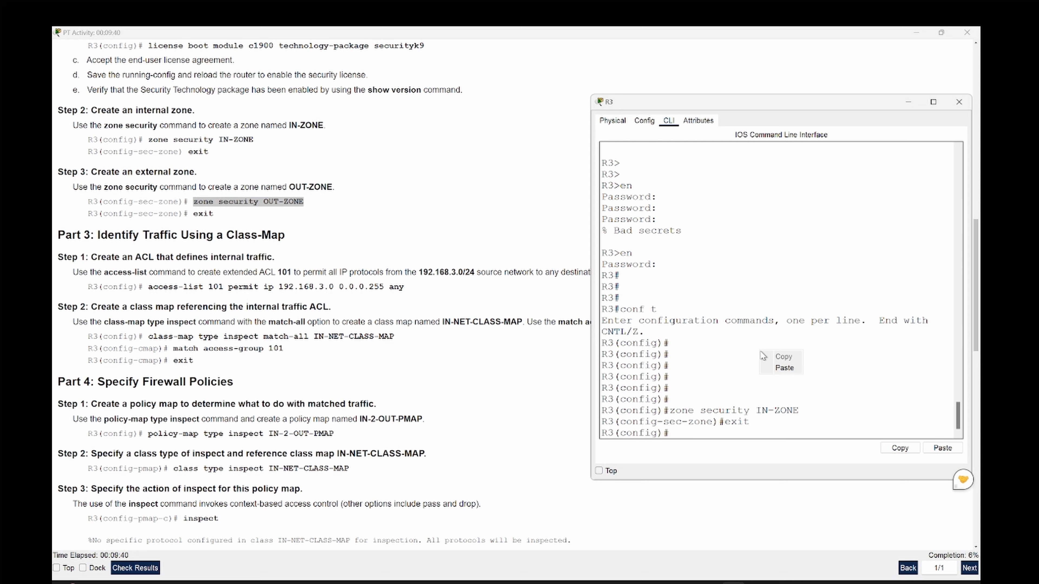
{"action": "left_click", "coordinate": [779, 367]}
{"action": "key", "text": "Return"}
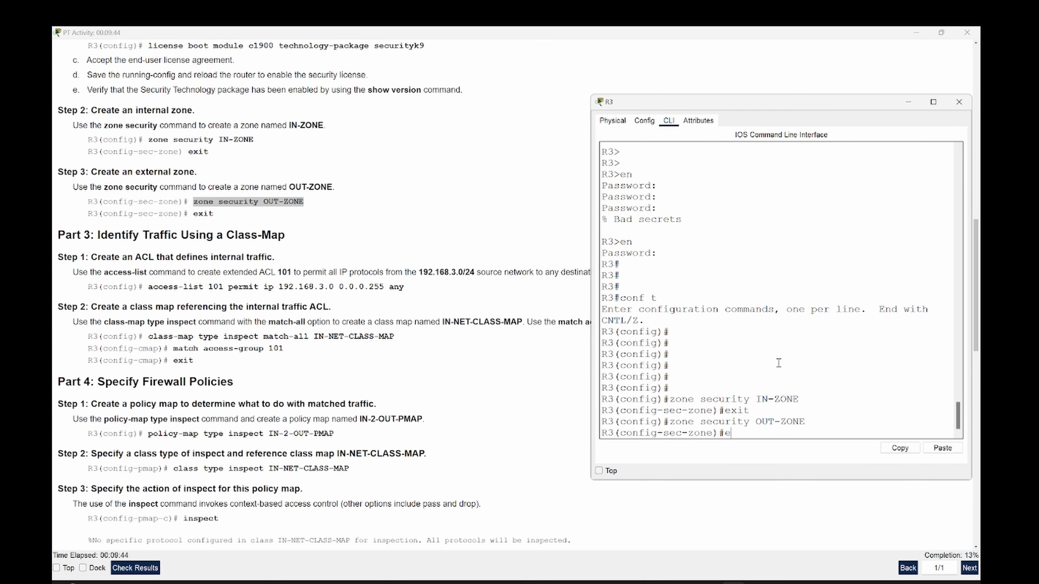
{"action": "type", "text": "exit"}
{"action": "key", "text": "Return"}
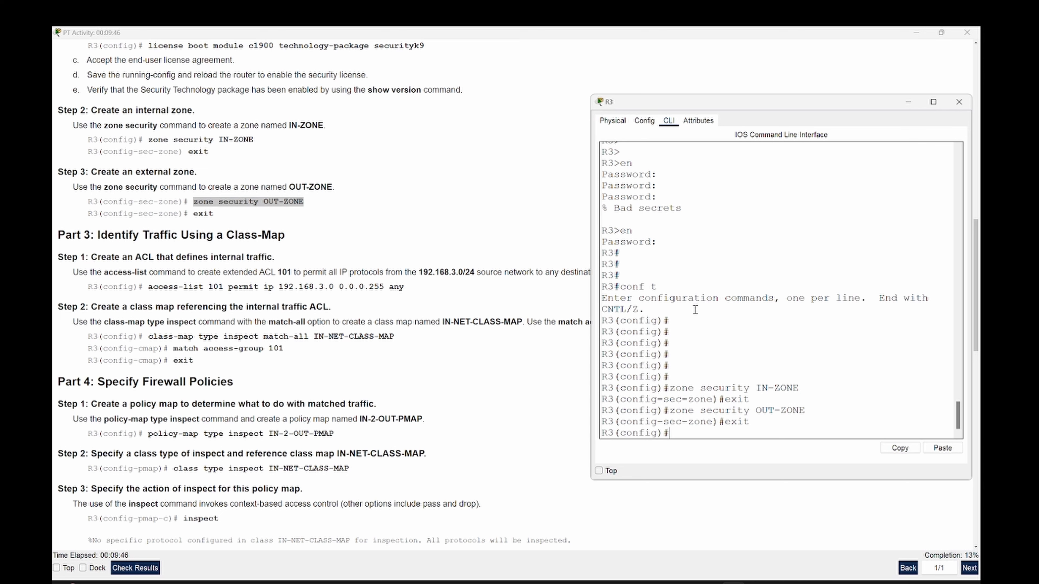
- Create the internal traffic ACL on R3 with "access-list 101 permit ip 192.168.3.0 0.0.0.255 any" copied from the instructions, and add blank prompt lines
{"action": "scroll", "coordinate": [218, 185], "scroll_direction": "down", "scroll_amount": 3}
{"action": "scroll", "coordinate": [217, 185], "scroll_direction": "down", "scroll_amount": 2}
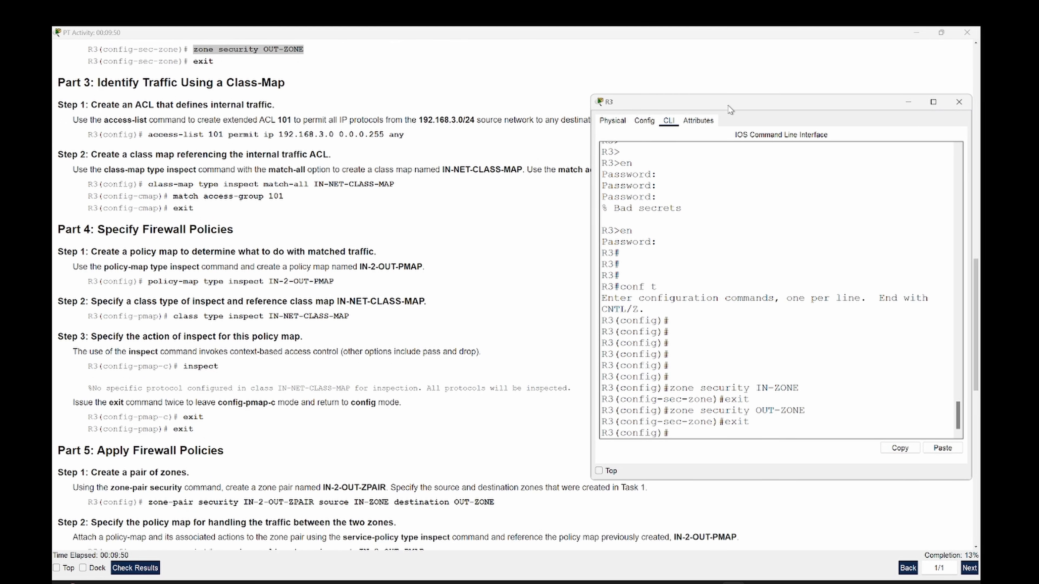
{"action": "left_click_drag", "start_coordinate": [727, 105], "coordinate": [731, 172]}
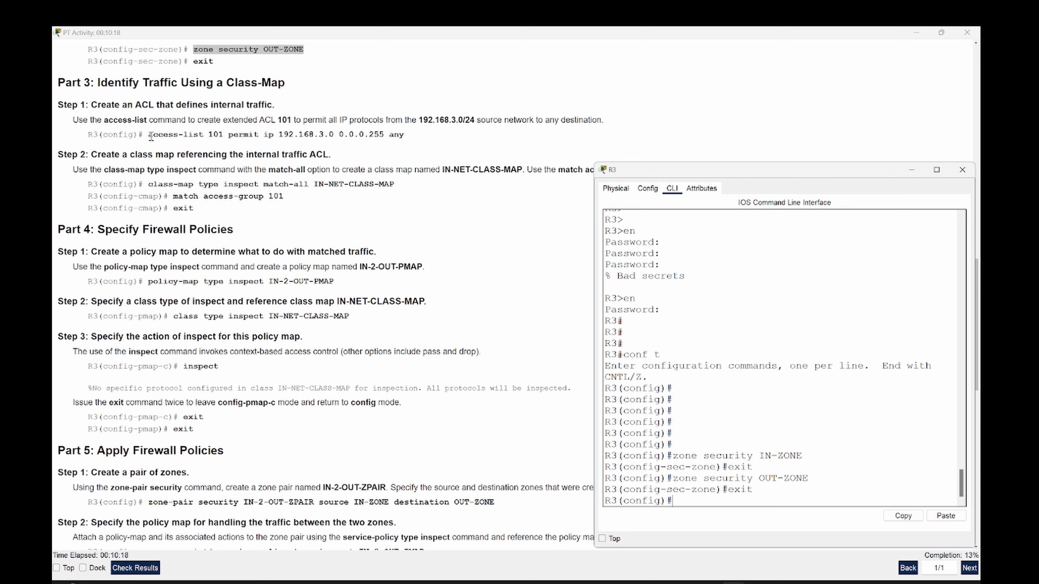
{"action": "left_click_drag", "start_coordinate": [151, 137], "coordinate": [334, 132]}
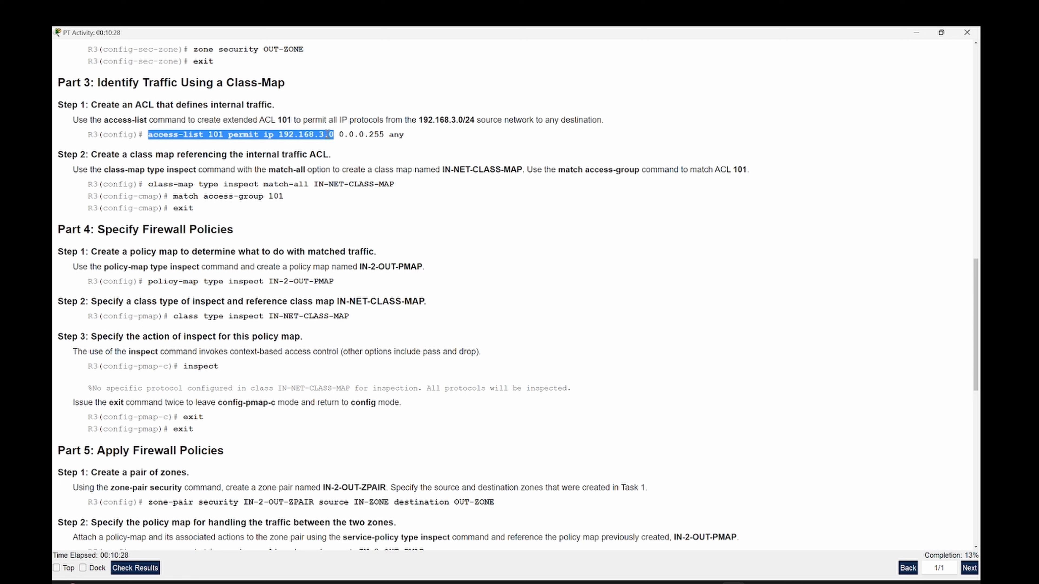
{"action": "left_click", "coordinate": [153, 138]}
{"action": "left_click_drag", "start_coordinate": [151, 138], "coordinate": [402, 131]}
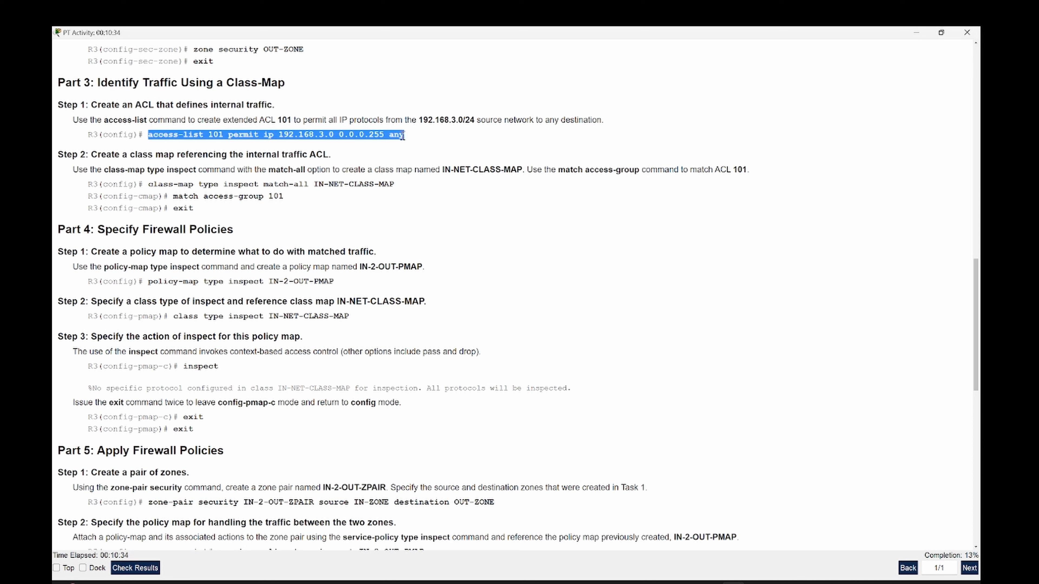
{"action": "right_click", "coordinate": [401, 134]}
{"action": "left_click", "coordinate": [418, 143]}
{"action": "key", "text": "alt+Tab"}
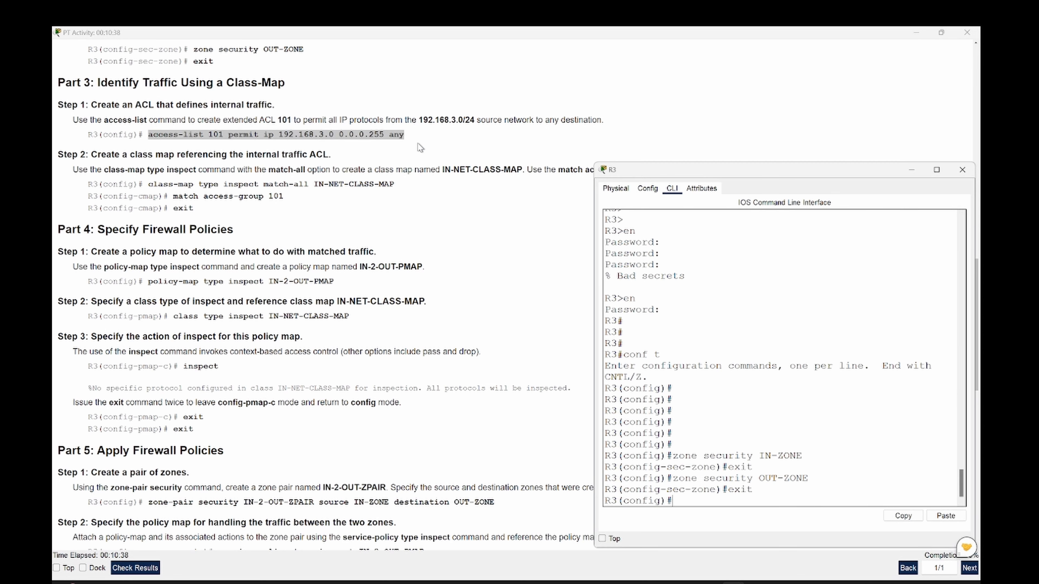
{"action": "right_click", "coordinate": [687, 381]}
{"action": "left_click", "coordinate": [712, 399]}
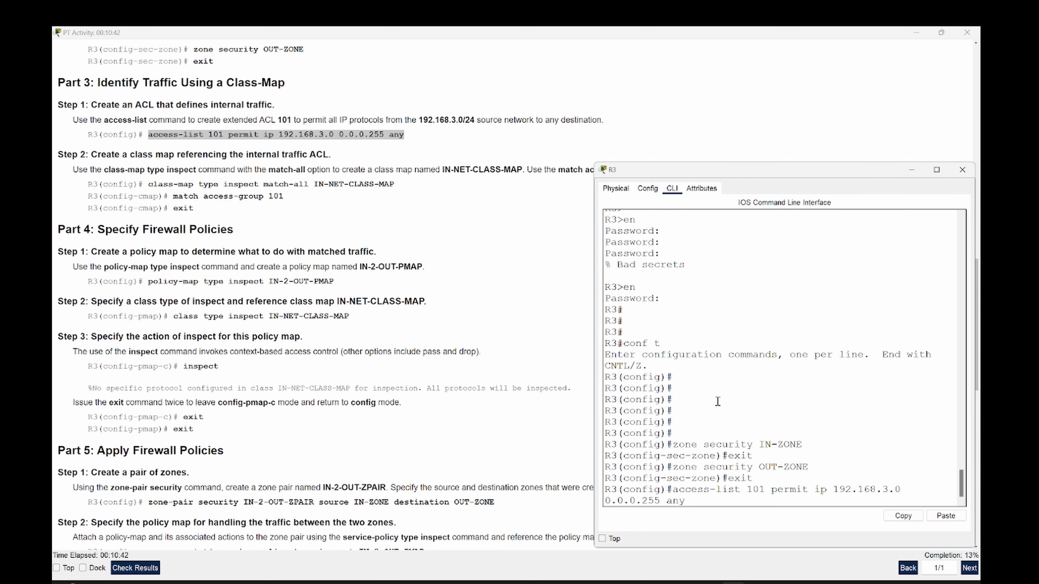
{"action": "key", "text": "Return"}
{"action": "key", "text": "Return"}
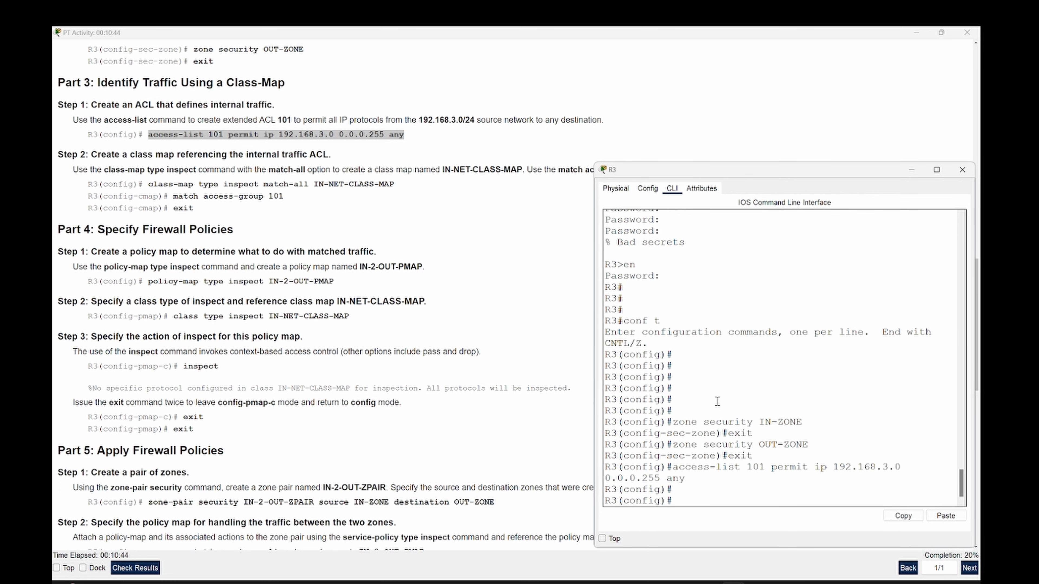
{"action": "key", "text": "Return"}
{"action": "key", "text": "Return"}
{"action": "key", "text": "Return"}
{"action": "key", "text": "Return"}
{"action": "key", "text": "Return"}
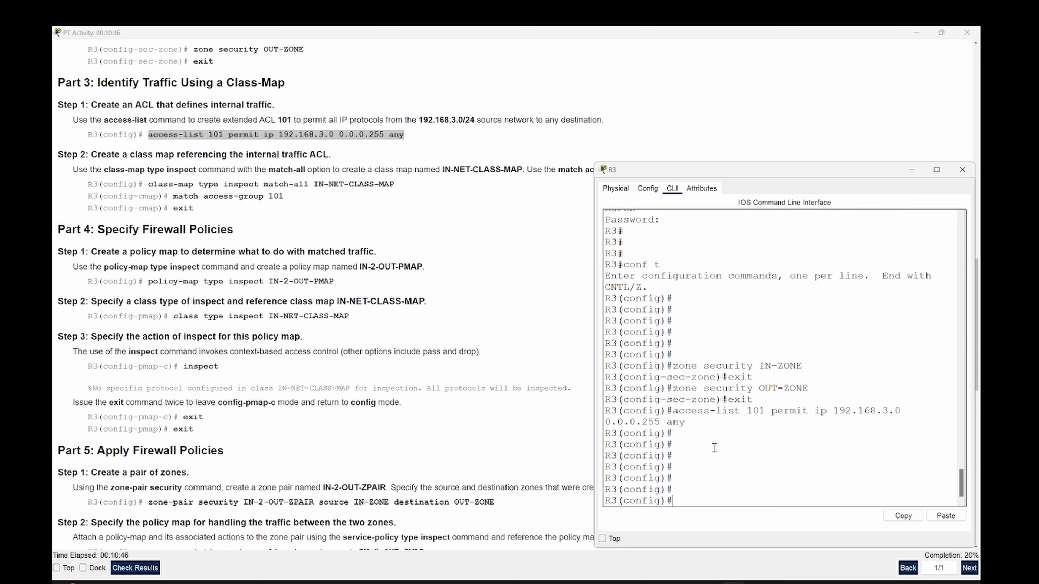
- Create the class map on R3 with "class-map type inspect match-all IN-NET-CLASS-MAP" copied from the instructions
{"action": "scroll", "coordinate": [493, 185], "scroll_direction": "down", "scroll_amount": 2}
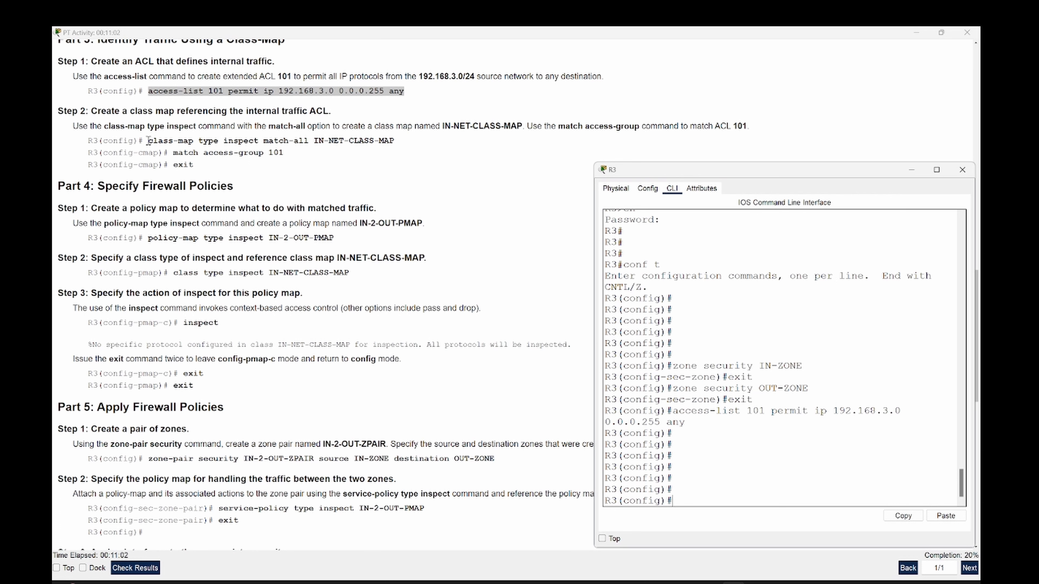
{"action": "left_click_drag", "start_coordinate": [148, 140], "coordinate": [397, 144]}
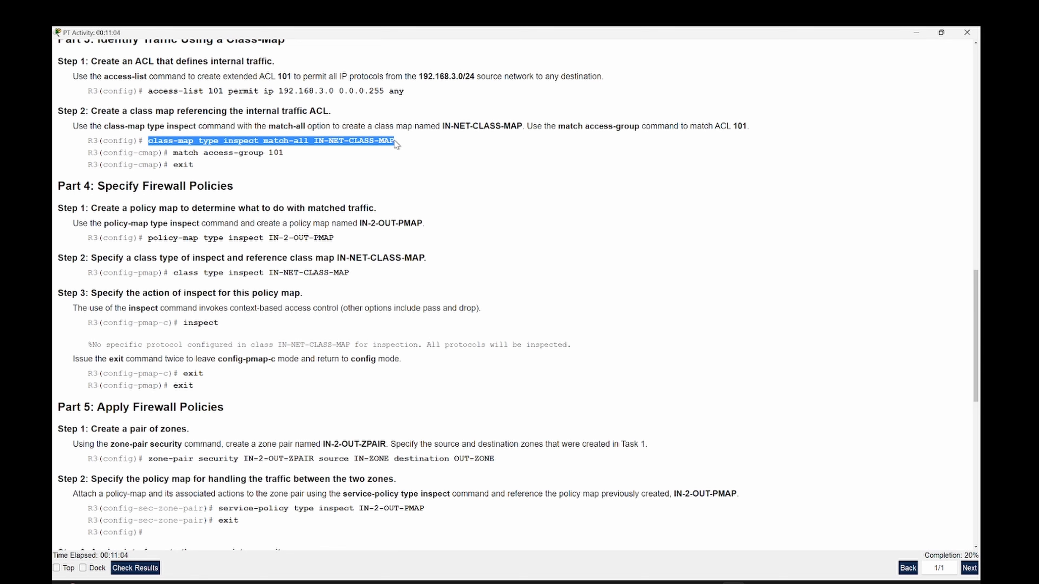
{"action": "right_click", "coordinate": [378, 140]}
{"action": "left_click", "coordinate": [407, 149]}
{"action": "key", "text": "alt+Tab"}
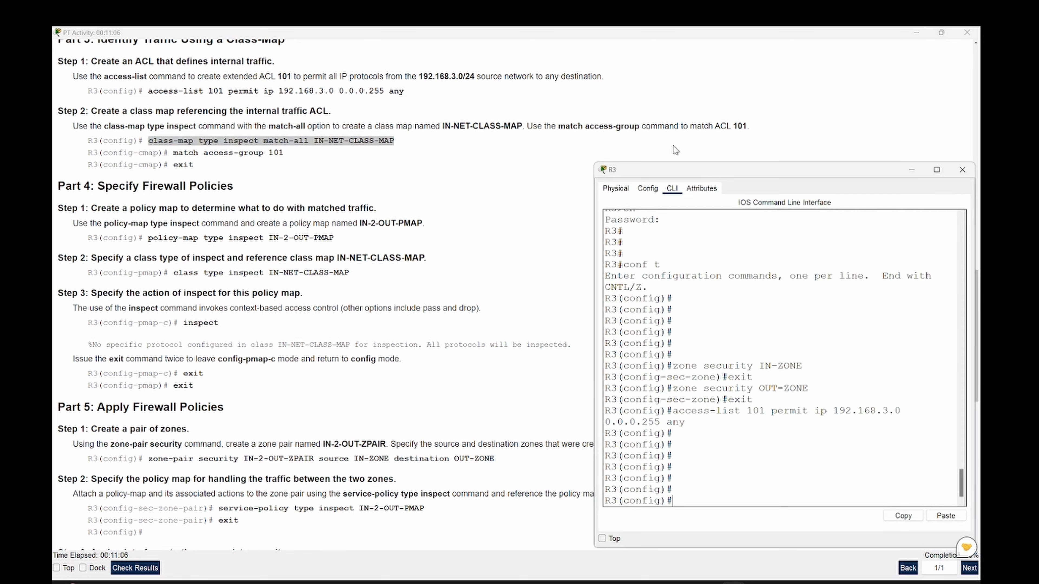
{"action": "right_click", "coordinate": [800, 353]}
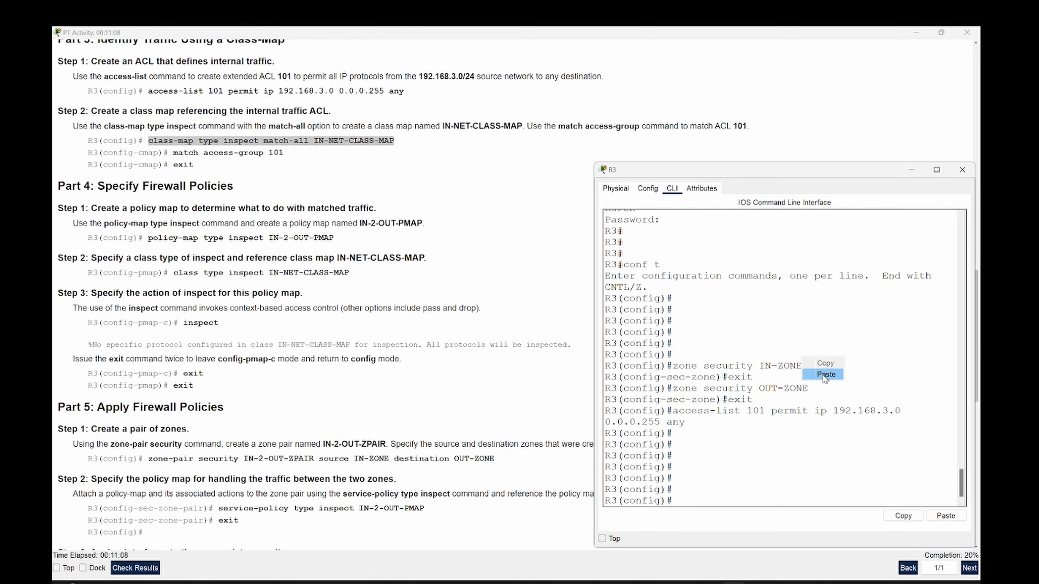
{"action": "left_click", "coordinate": [821, 376]}
{"action": "key", "text": "Return"}
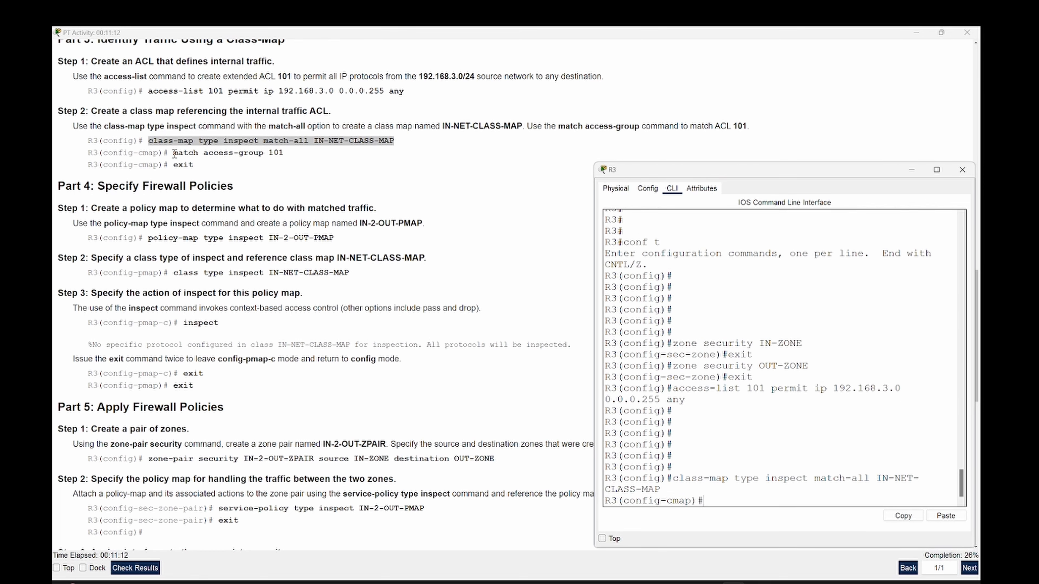
- Match ACL 101 in the class map with "match access-group 101" copied from the instructions, and exit class map configuration
{"action": "left_click_drag", "start_coordinate": [174, 154], "coordinate": [281, 152]}
{"action": "right_click", "coordinate": [284, 153]}
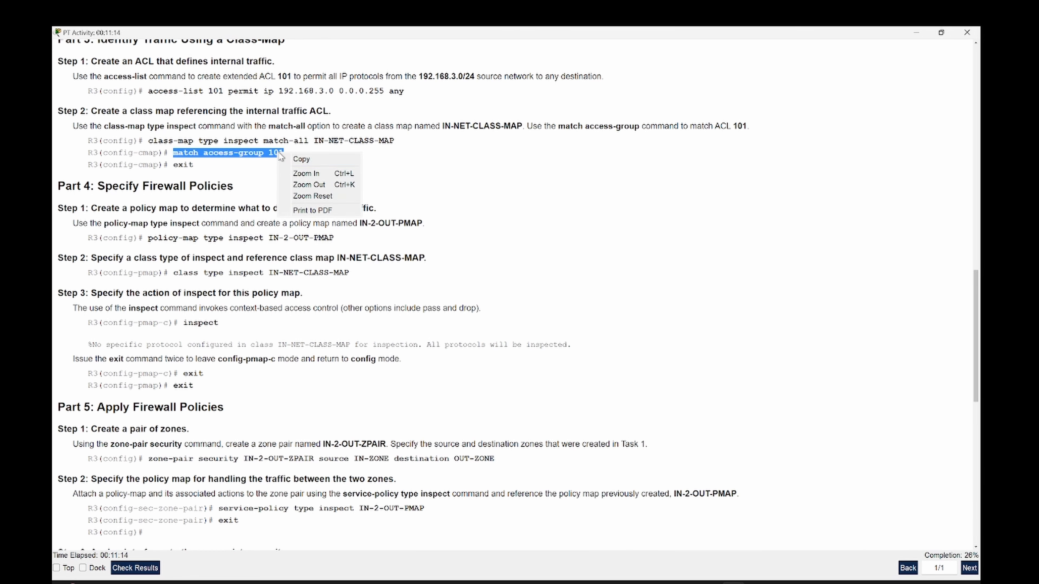
{"action": "left_click", "coordinate": [291, 158]}
{"action": "key", "text": "alt+Tab"}
{"action": "right_click", "coordinate": [811, 425]}
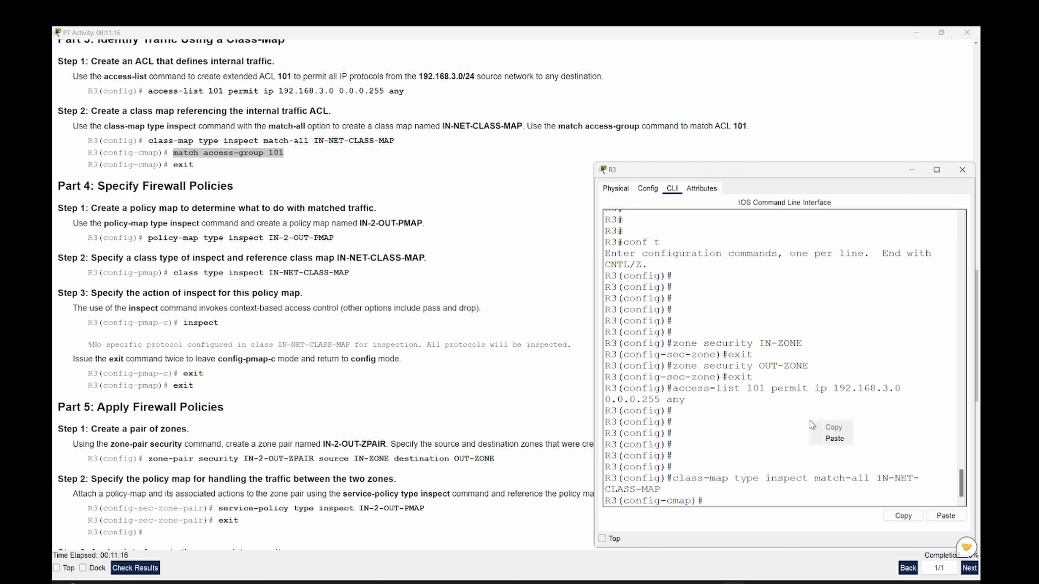
{"action": "left_click", "coordinate": [828, 437]}
{"action": "key", "text": "Return"}
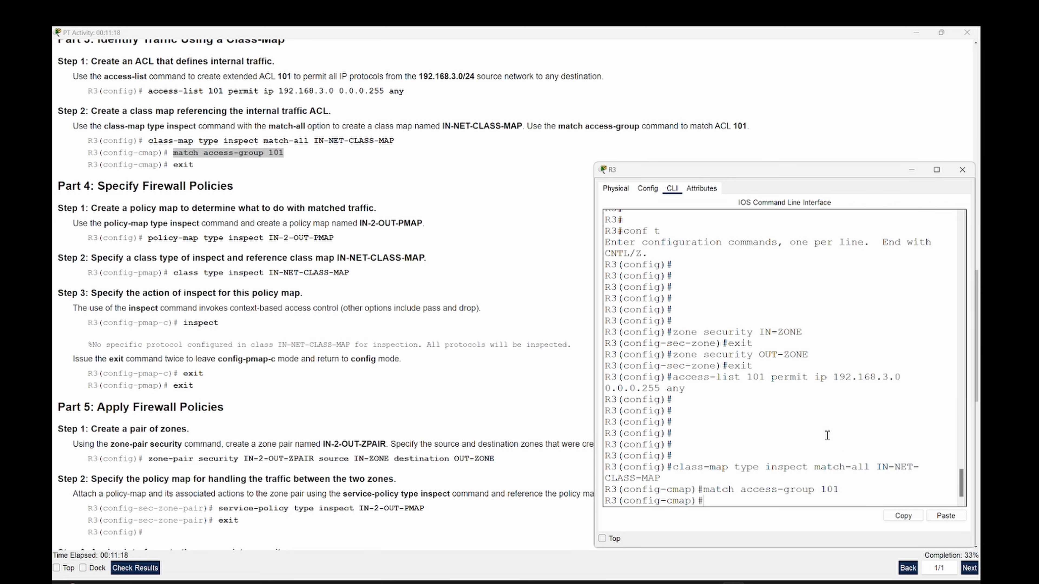
{"action": "type", "text": "exit"}
{"action": "key", "text": "Return"}
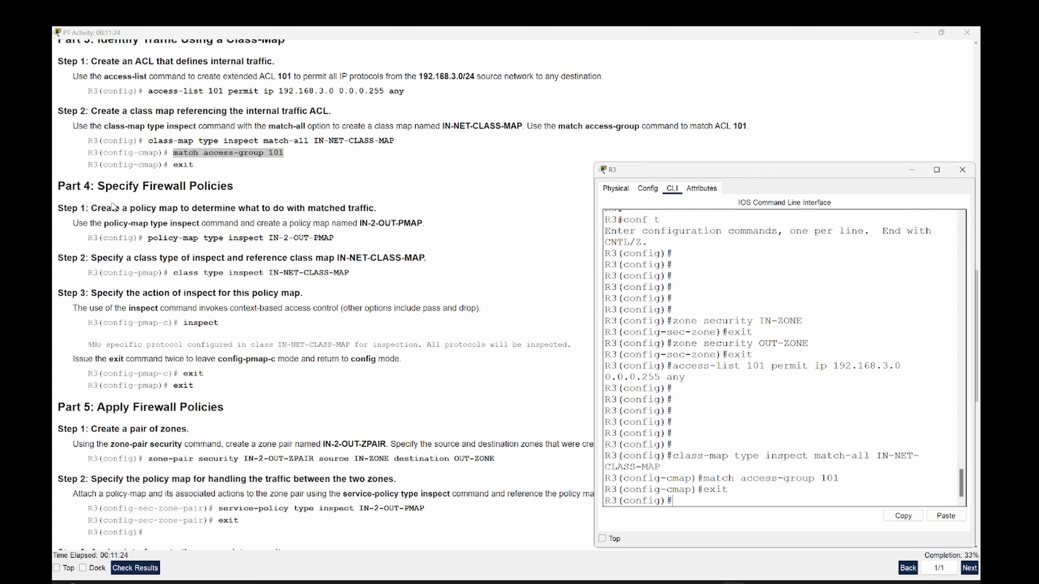
- Create the policy map on R3 with "policy-map type inspect IN-2-OUT-PMAP" copied from the Part 4 instructions
{"action": "scroll", "coordinate": [91, 176], "scroll_direction": "down", "scroll_amount": 3}
{"action": "scroll", "coordinate": [95, 120], "scroll_direction": "down", "scroll_amount": 1}
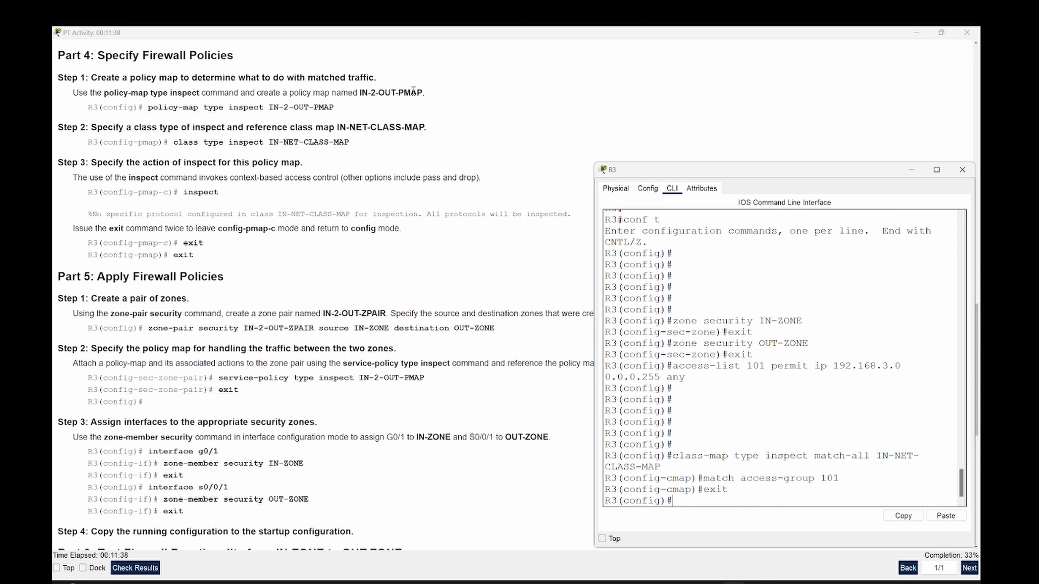
{"action": "left_click_drag", "start_coordinate": [148, 107], "coordinate": [326, 106]}
{"action": "right_click", "coordinate": [327, 106]}
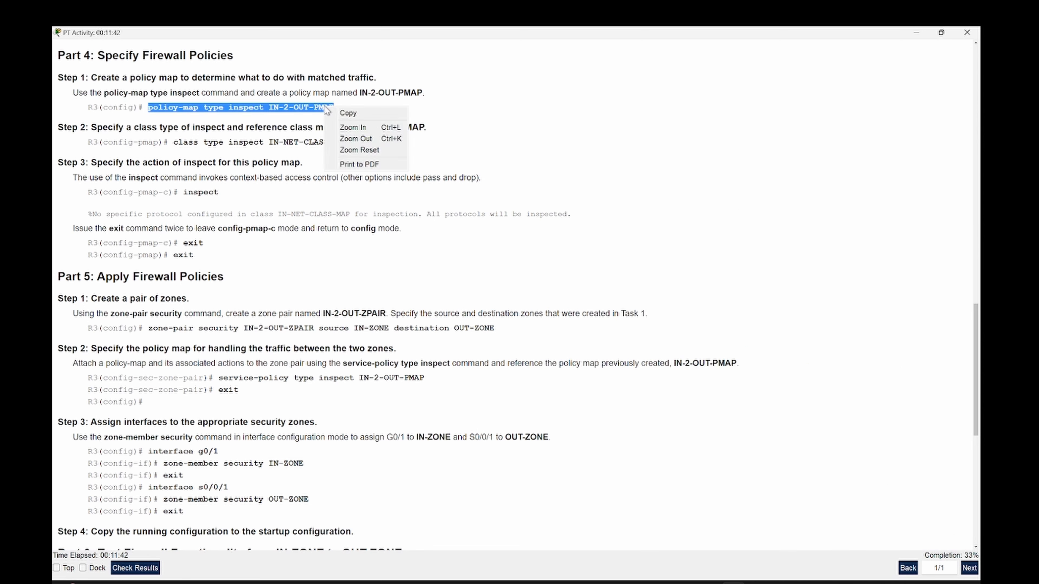
{"action": "left_click", "coordinate": [338, 115]}
{"action": "key", "text": "alt+Tab"}
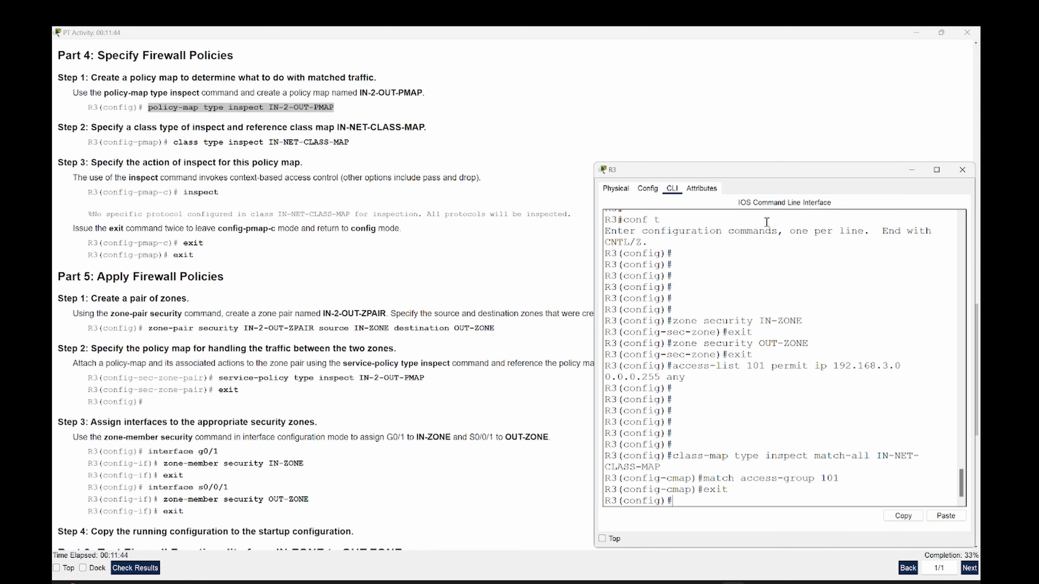
{"action": "right_click", "coordinate": [750, 392]}
{"action": "left_click", "coordinate": [766, 421]}
{"action": "key", "text": "Return"}
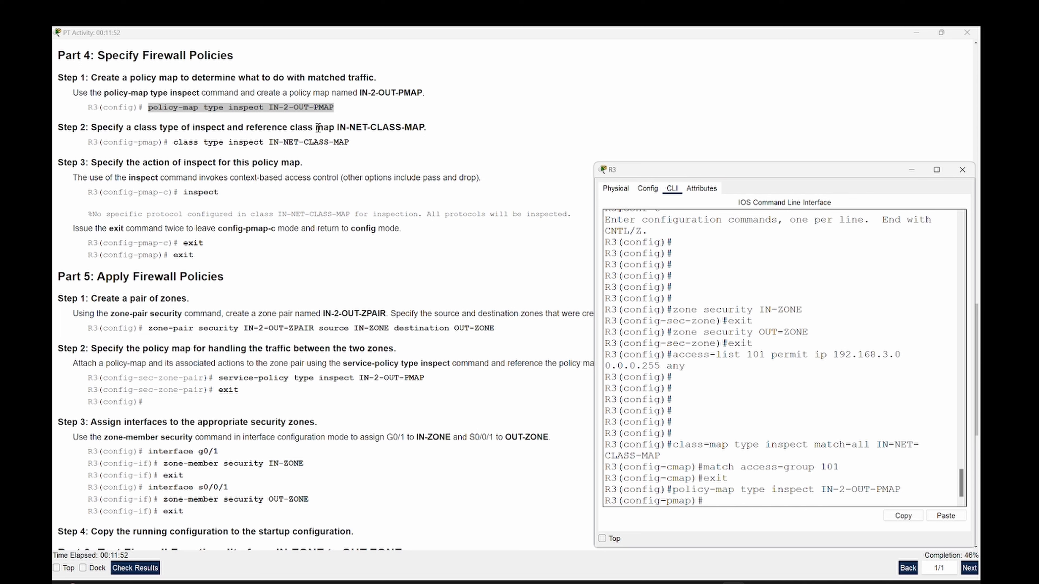
- Reference the class map in the policy map with "class type inspect IN-NET-CLASS-MAP" copied from the instructions
{"action": "left_click_drag", "start_coordinate": [174, 142], "coordinate": [350, 142]}
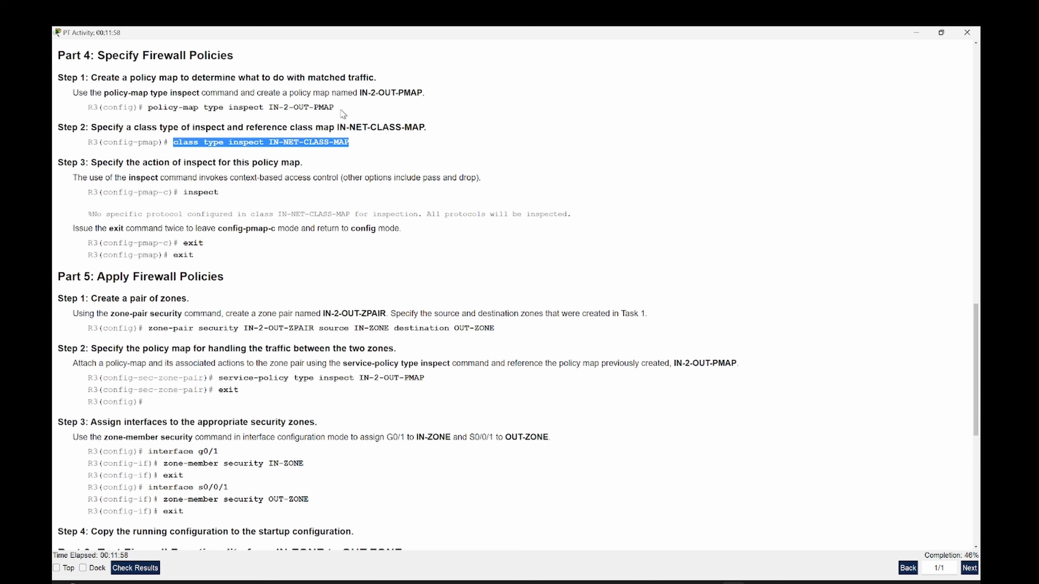
{"action": "right_click", "coordinate": [289, 147]}
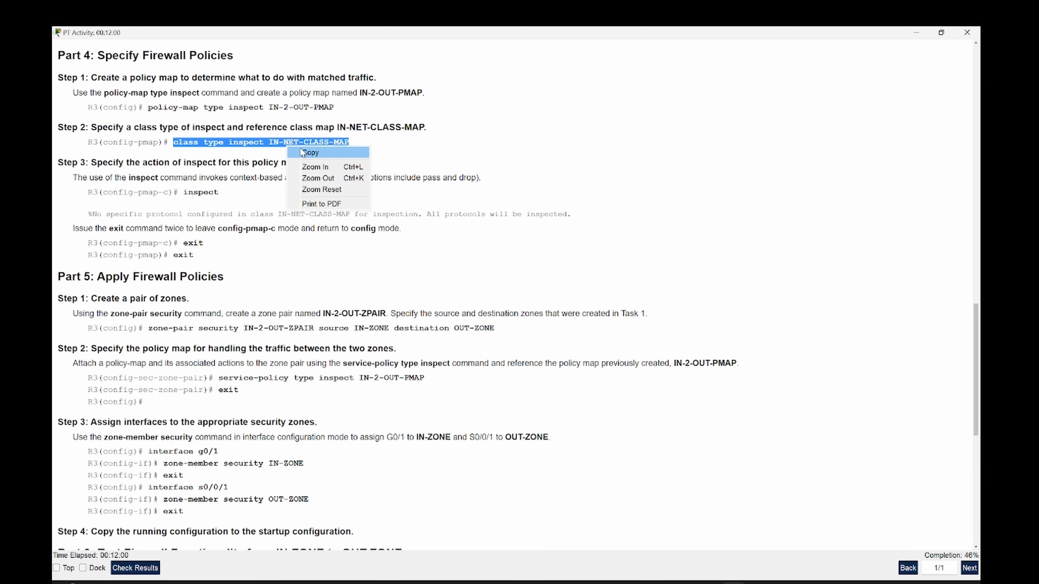
{"action": "left_click", "coordinate": [310, 152]}
{"action": "scroll", "coordinate": [328, 134], "scroll_direction": "up", "scroll_amount": 2}
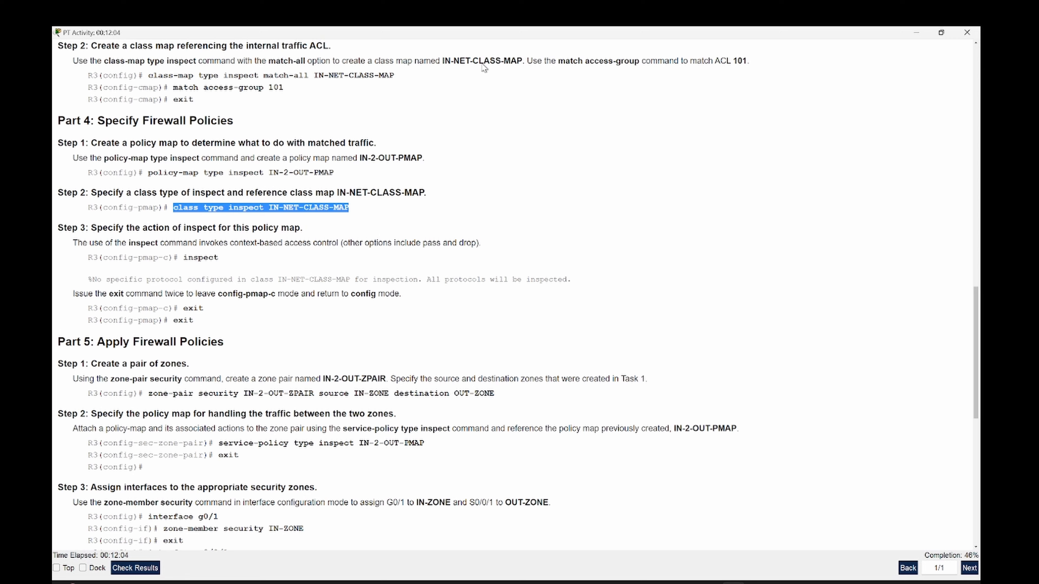
{"action": "scroll", "coordinate": [481, 67], "scroll_direction": "down", "scroll_amount": 2}
{"action": "scroll", "coordinate": [482, 84], "scroll_direction": "down", "scroll_amount": 1}
{"action": "key", "text": "alt+Tab"}
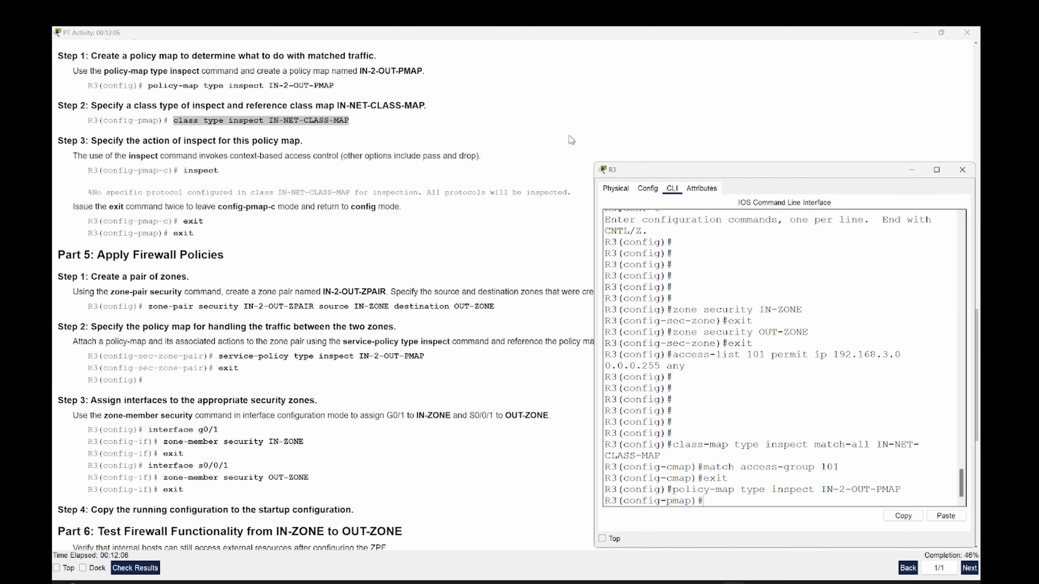
{"action": "right_click", "coordinate": [758, 409]}
{"action": "left_click", "coordinate": [780, 425]}
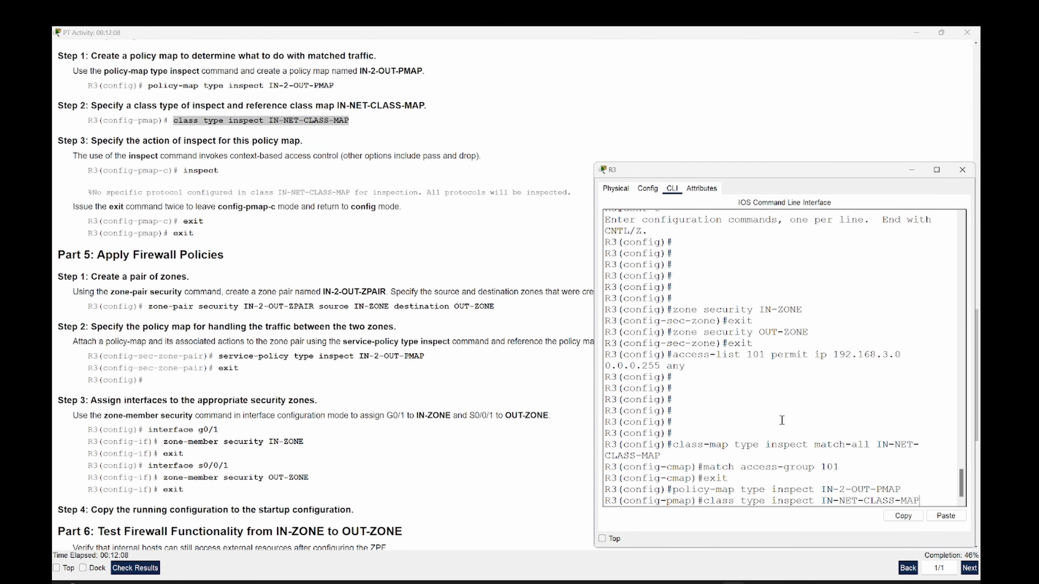
{"action": "key", "text": "Return"}
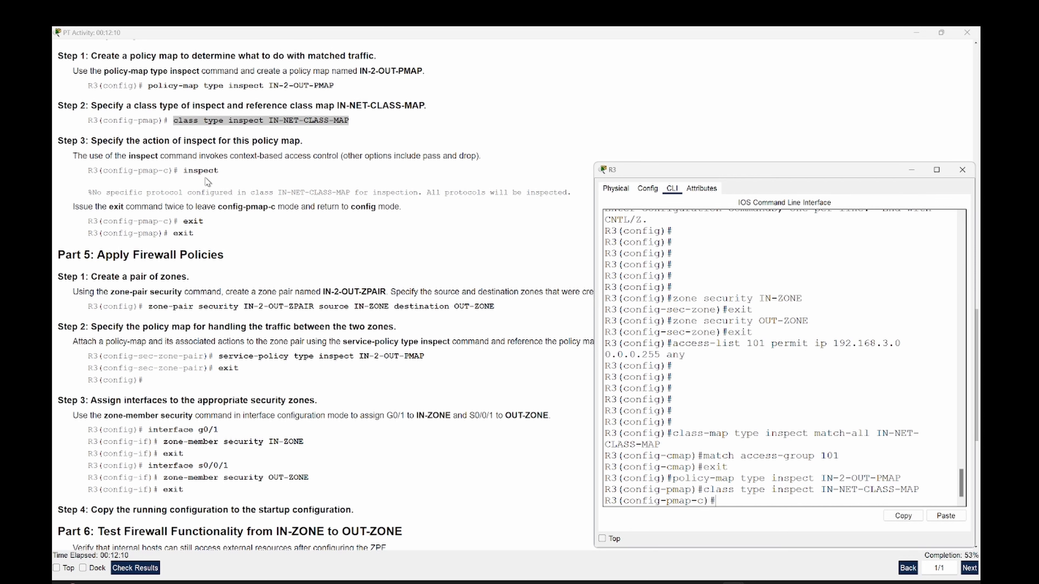
- Set the policy map's class action with "inspect", and enter "exit" twice to return to global configuration mode
{"action": "scroll", "coordinate": [192, 170], "scroll_direction": "down", "scroll_amount": 2}
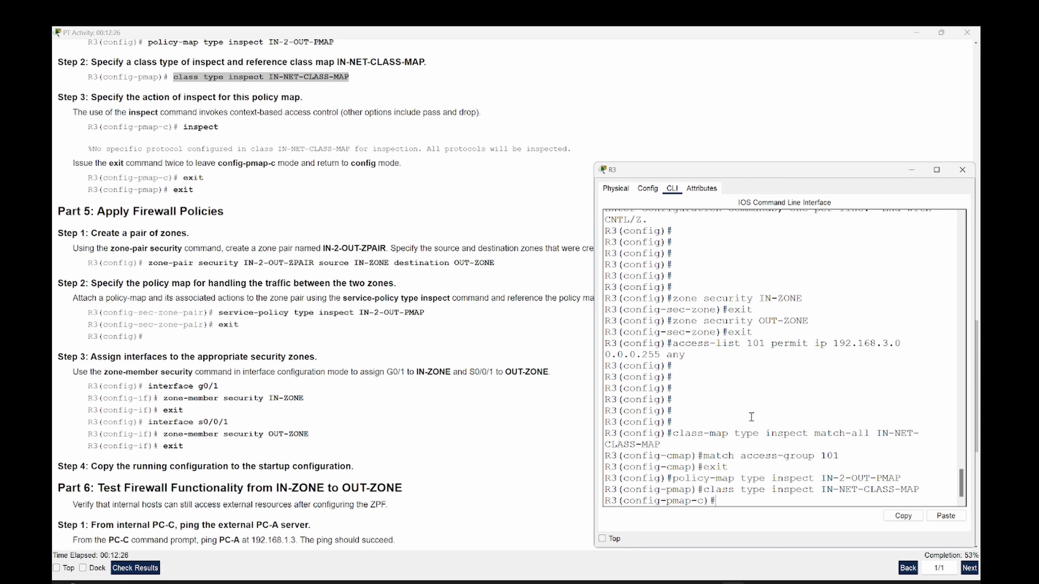
{"action": "type", "text": "inspect"}
{"action": "key", "text": "Return"}
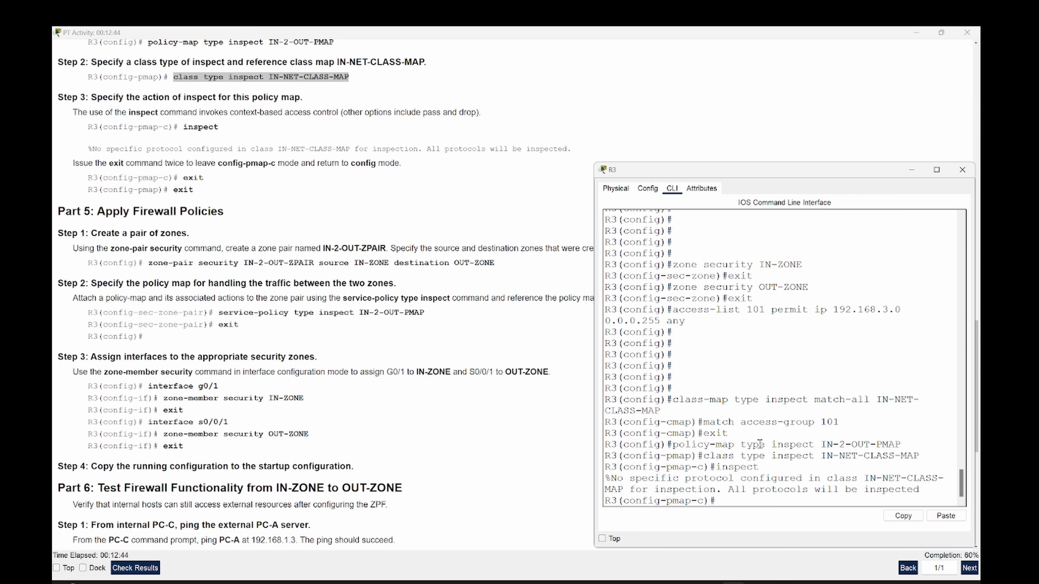
{"action": "type", "text": "exit"}
{"action": "key", "text": "Return"}
{"action": "type", "text": "exit"}
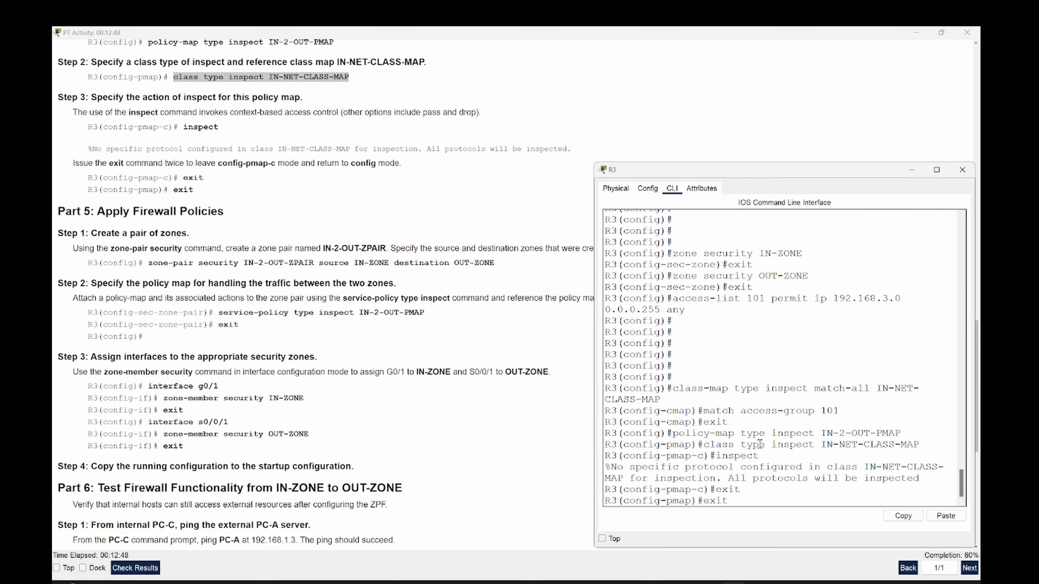
{"action": "key", "text": "Return"}
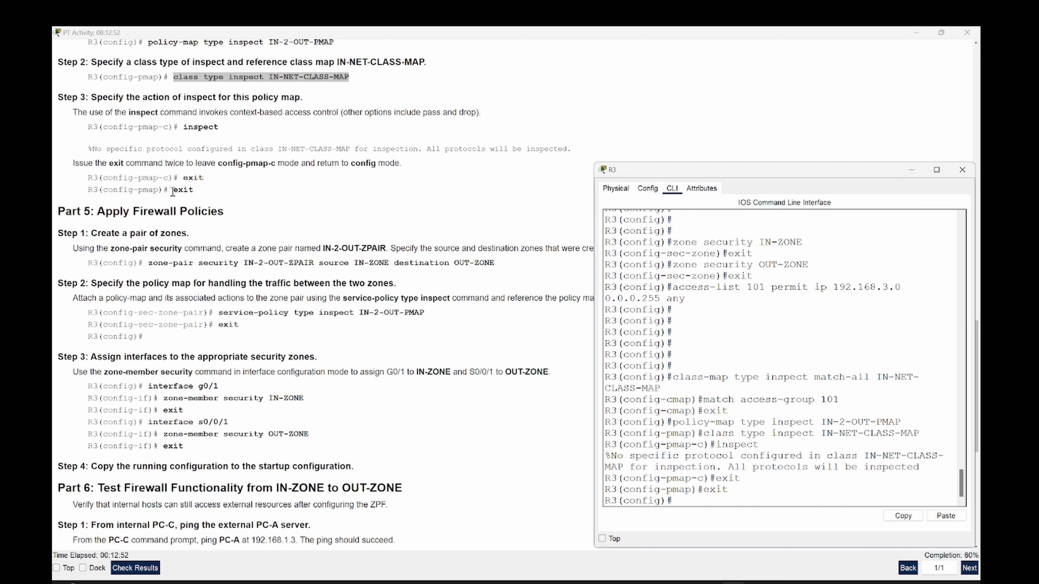
- Create the zone pair on R3 with "zone-pair security IN-2-OUT-ZPAIR source IN-ZONE destination OUT-ZONE" copied from the Part 5 instructions
{"action": "scroll", "coordinate": [101, 161], "scroll_direction": "down", "scroll_amount": 3}
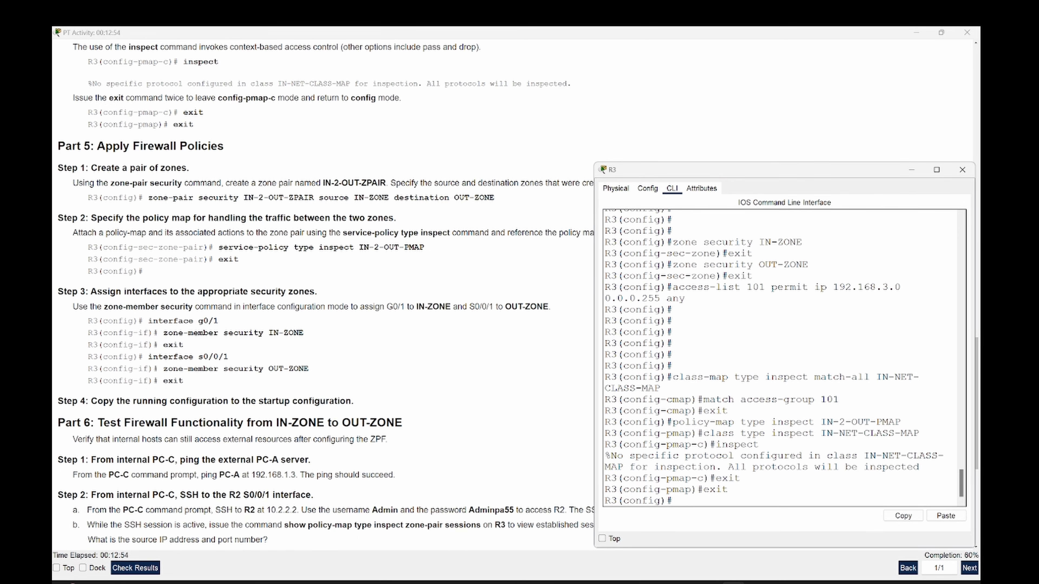
{"action": "scroll", "coordinate": [311, 176], "scroll_direction": "down", "scroll_amount": 4}
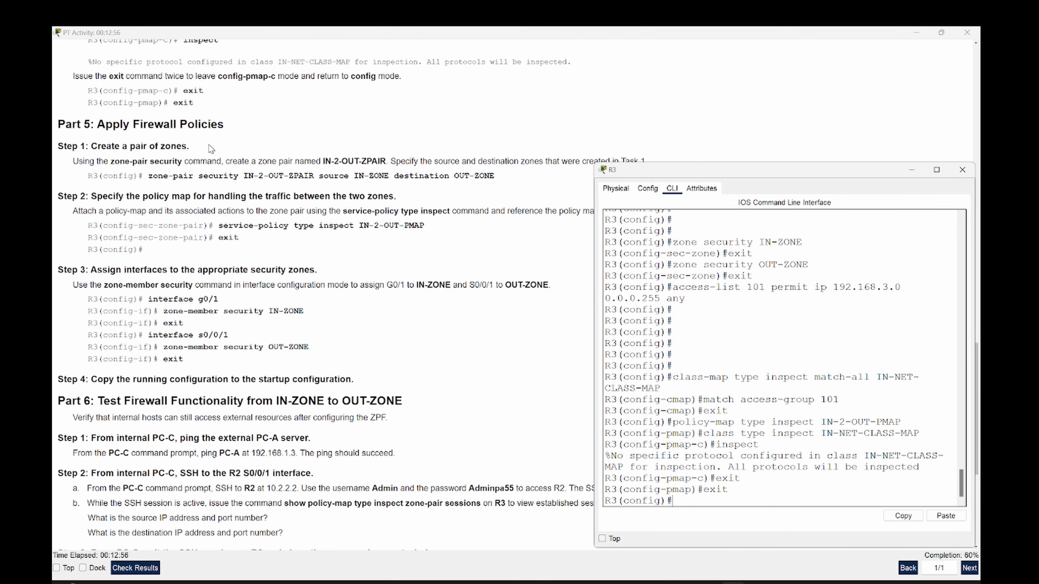
{"action": "scroll", "coordinate": [207, 141], "scroll_direction": "down", "scroll_amount": 1}
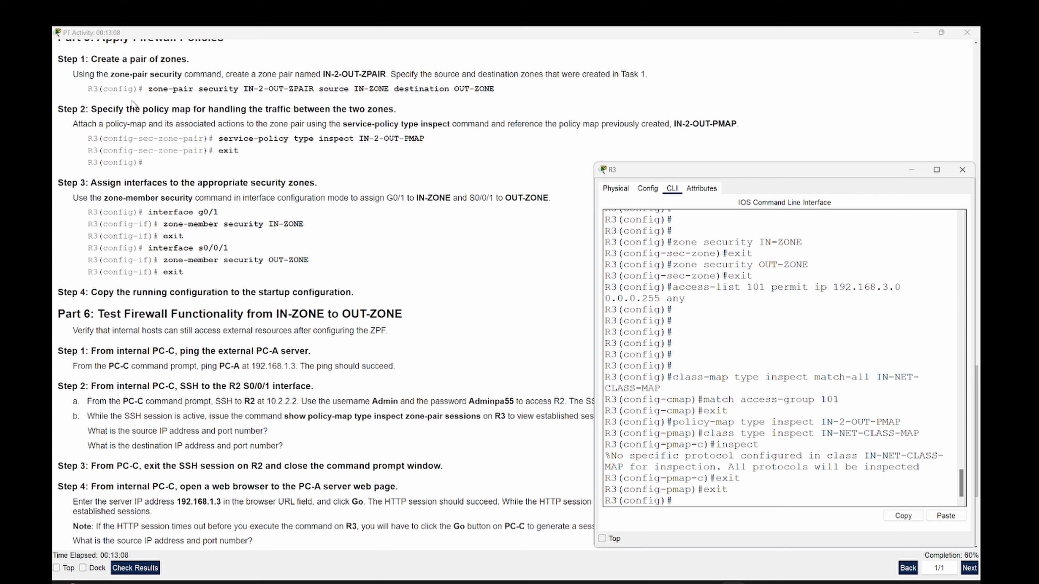
{"action": "left_click_drag", "start_coordinate": [148, 89], "coordinate": [494, 88]}
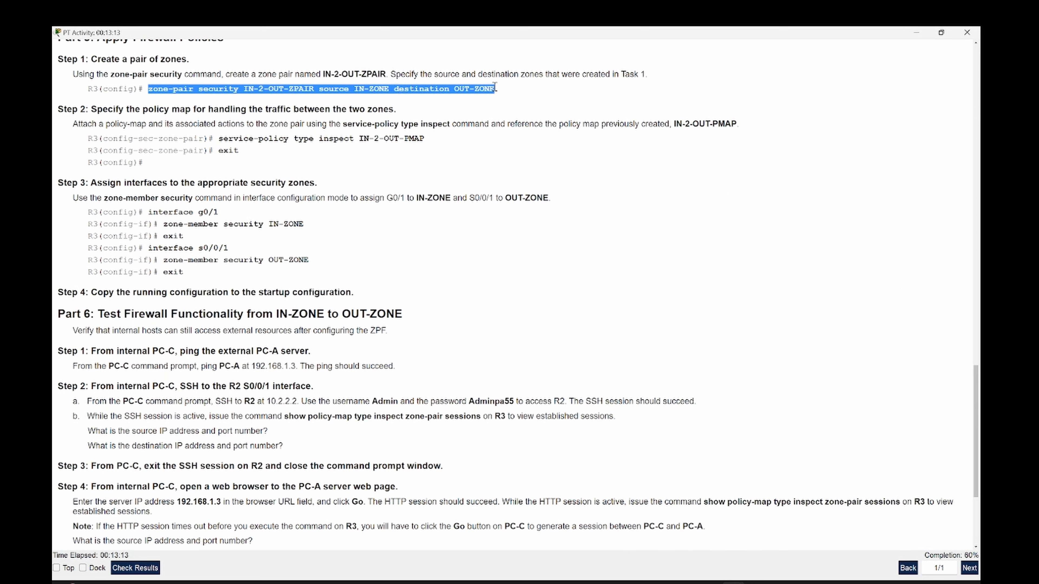
{"action": "right_click", "coordinate": [432, 89]}
{"action": "left_click", "coordinate": [453, 96]}
{"action": "key", "text": "alt+Tab"}
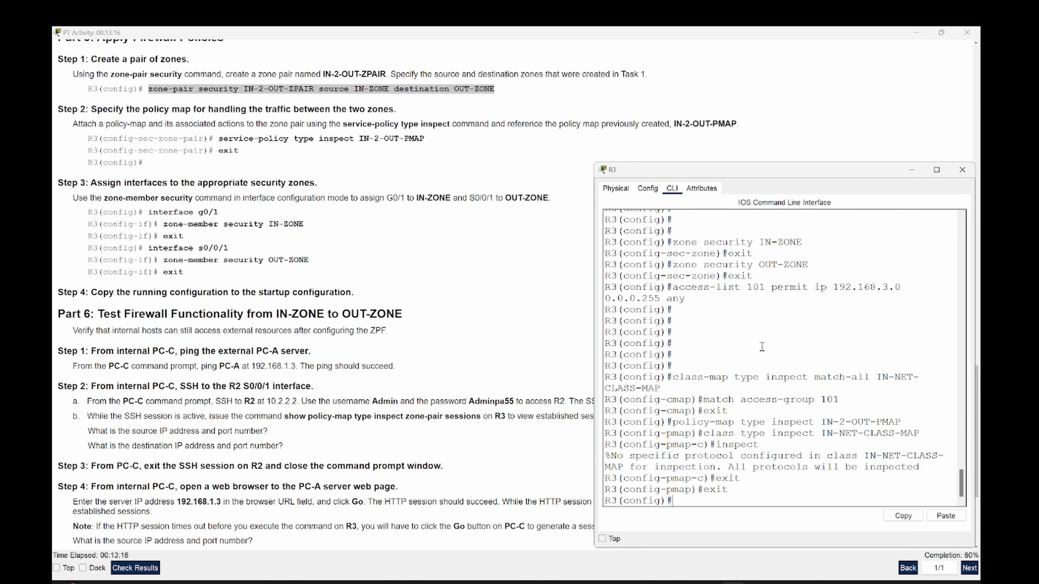
{"action": "right_click", "coordinate": [812, 401]}
{"action": "left_click", "coordinate": [833, 417]}
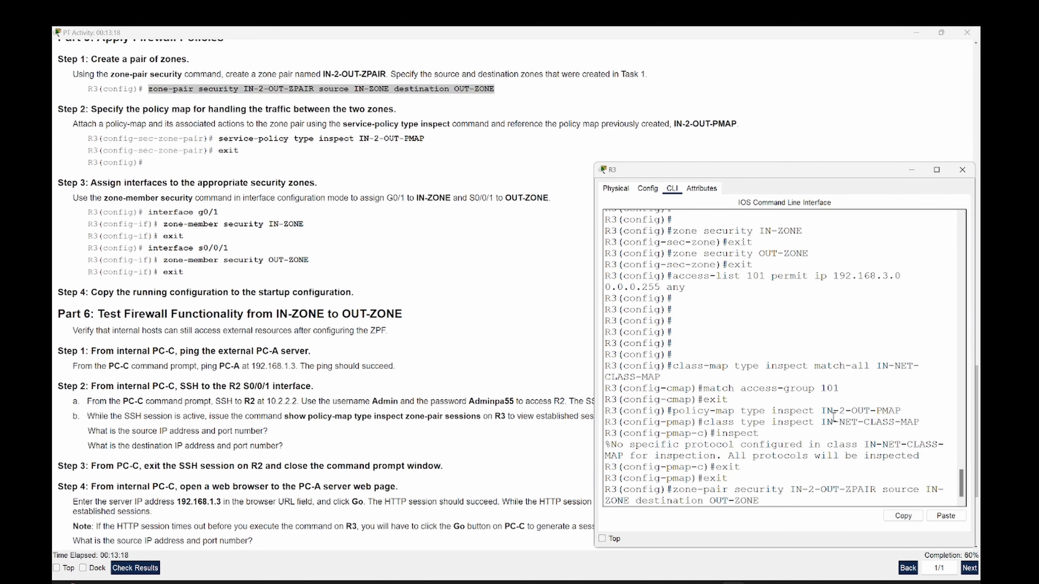
{"action": "key", "text": "Return"}
{"action": "key", "text": "Return"}
{"action": "key", "text": "Return"}
{"action": "key", "text": "Return"}
{"action": "key", "text": "Return"}
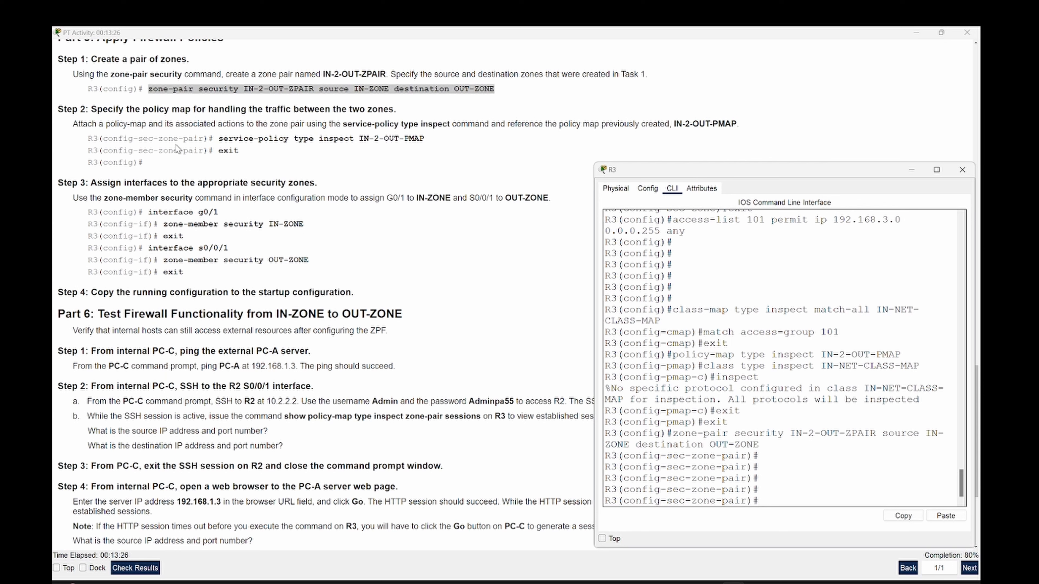
- Attach the policy map to the zone pair with "service-policy type inspect IN-2-OUT-PMAP" copied from the instructions, and exit zone-pair configuration
{"action": "left_click_drag", "start_coordinate": [220, 139], "coordinate": [425, 138]}
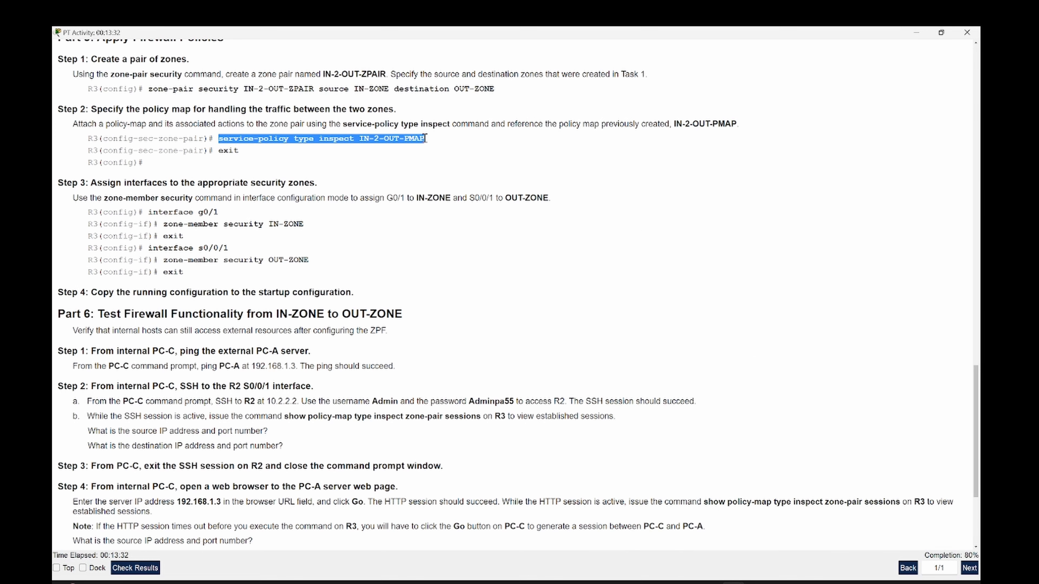
{"action": "key", "text": "ctrl+c"}
{"action": "key", "text": "alt+Tab"}
{"action": "right_click", "coordinate": [857, 357]}
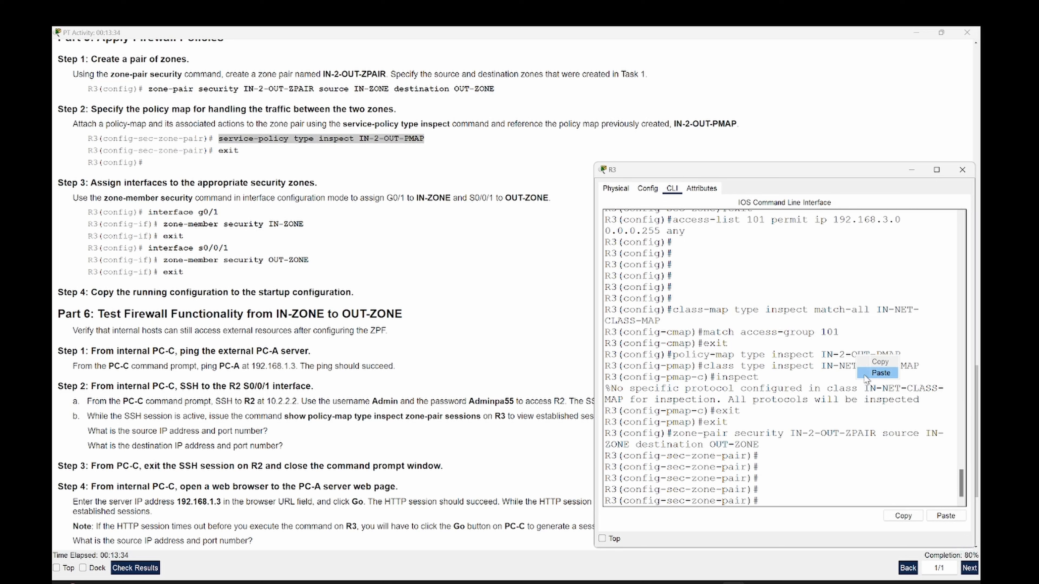
{"action": "left_click", "coordinate": [880, 373]}
{"action": "key", "text": "Return"}
{"action": "key", "text": "Return"}
{"action": "key", "text": "Return"}
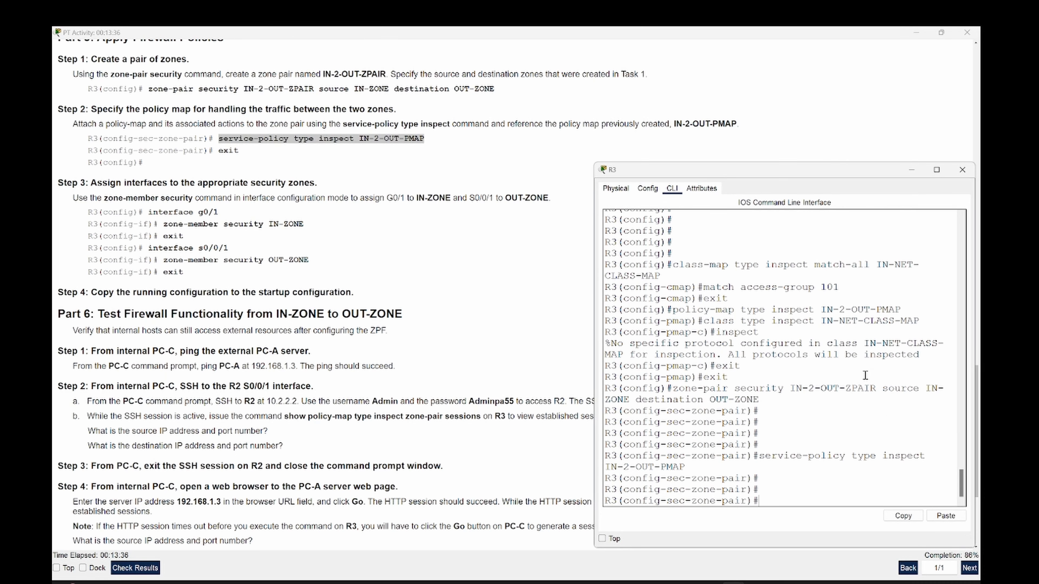
{"action": "type", "text": "exitr"}
{"action": "key", "text": "BackSpace"}
{"action": "key", "text": "Return"}
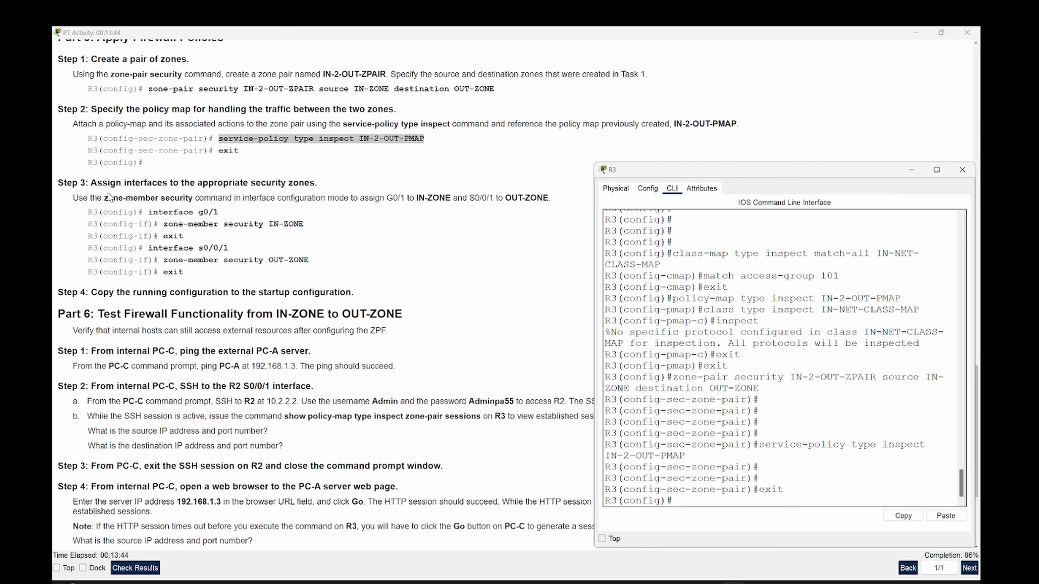
- Enter interface configuration mode for R3's internal interface with "int g0/1", following Part 5 Step 3
{"action": "scroll", "coordinate": [153, 191], "scroll_direction": "down", "scroll_amount": 1}
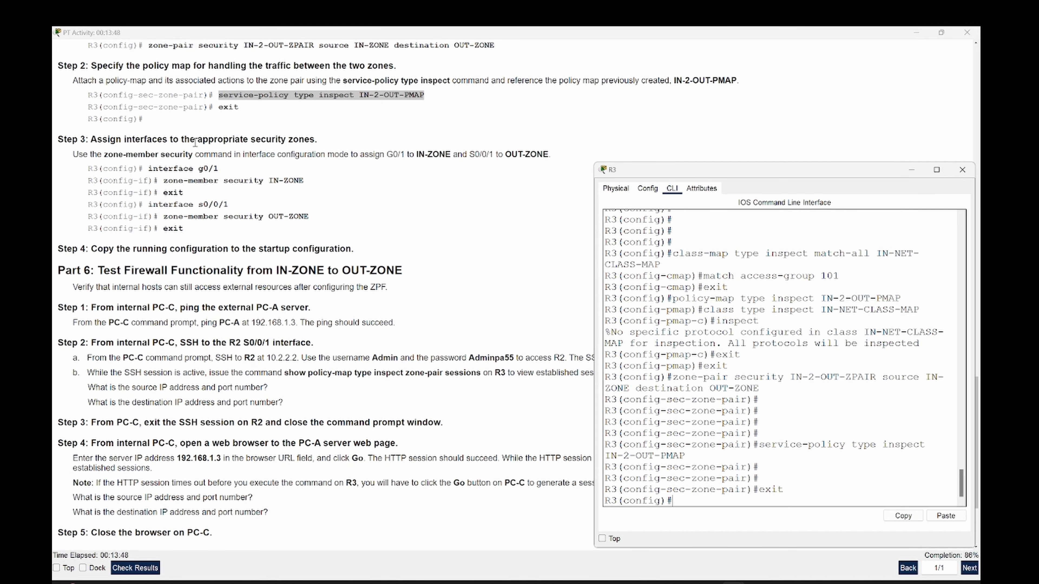
{"action": "scroll", "coordinate": [321, 128], "scroll_direction": "down", "scroll_amount": 1}
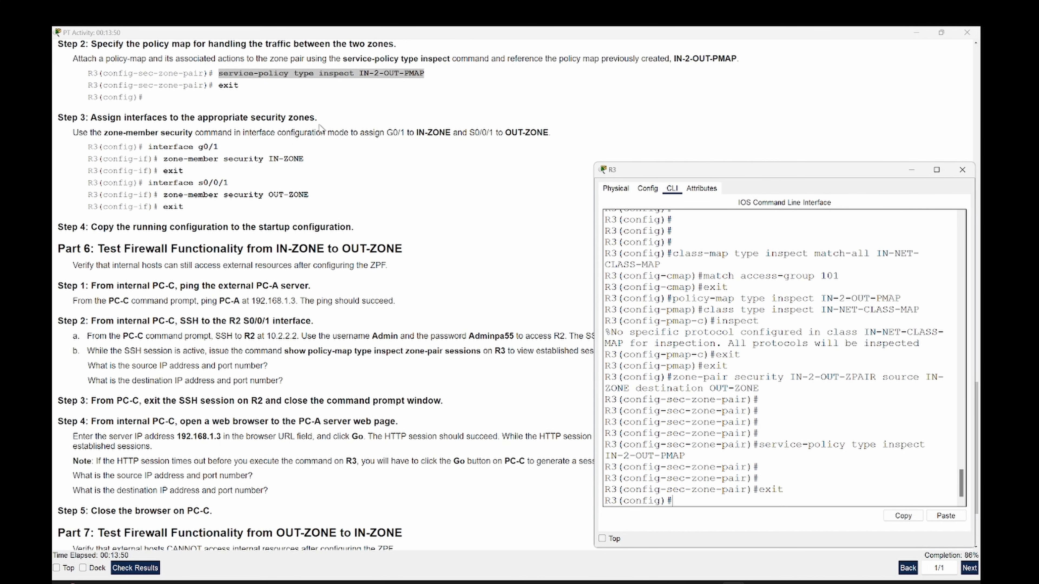
{"action": "scroll", "coordinate": [321, 128], "scroll_direction": "down", "scroll_amount": 2}
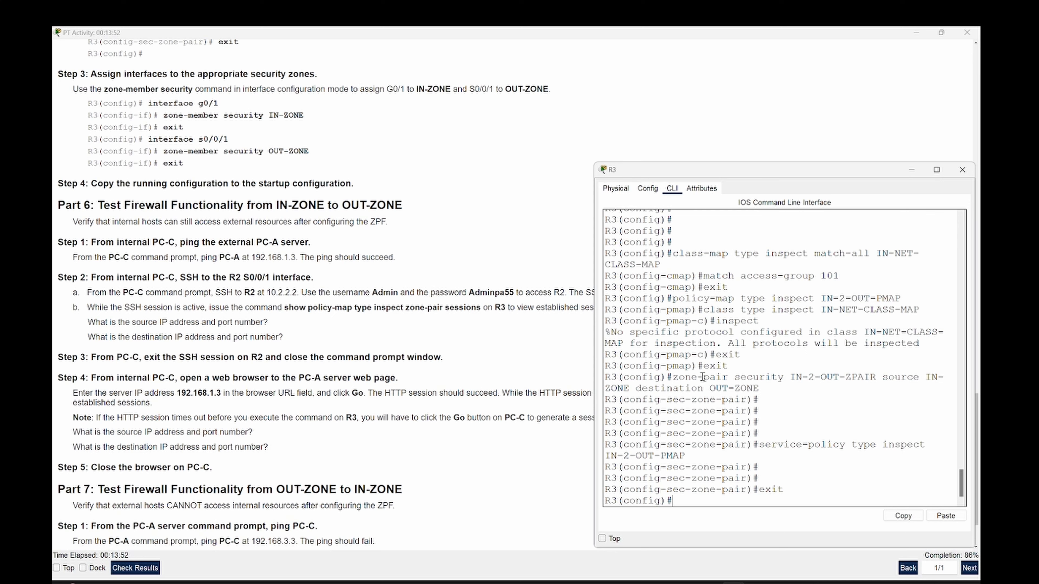
{"action": "key", "text": "Return"}
{"action": "key", "text": "Return"}
{"action": "key", "text": "Return"}
{"action": "key", "text": "Return"}
{"action": "key", "text": "Return"}
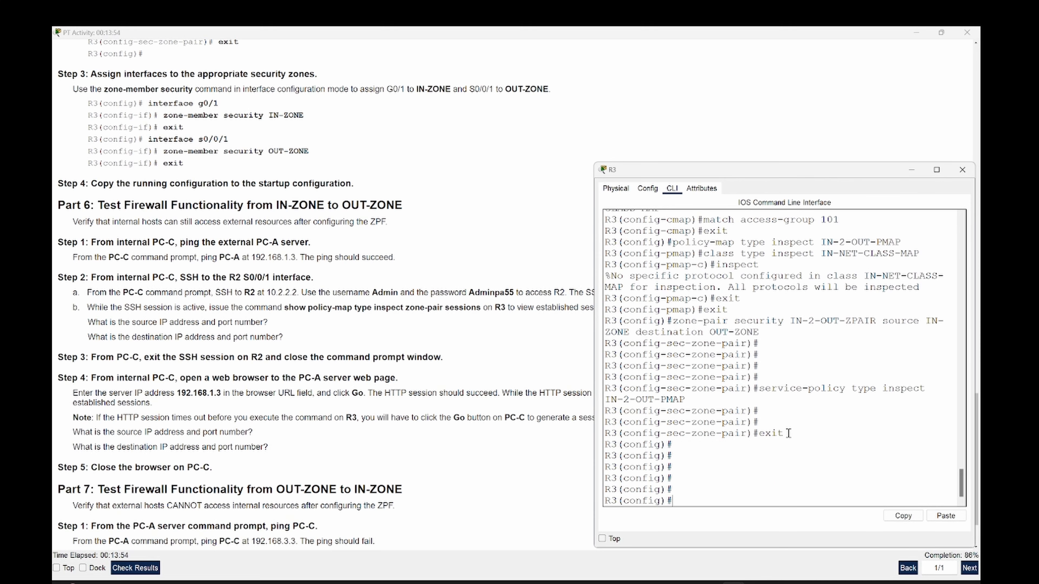
{"action": "key", "text": "Return"}
{"action": "key", "text": "Return"}
{"action": "key", "text": "Return"}
{"action": "key", "text": "Return"}
{"action": "key", "text": "Return"}
{"action": "type", "text": "i"}
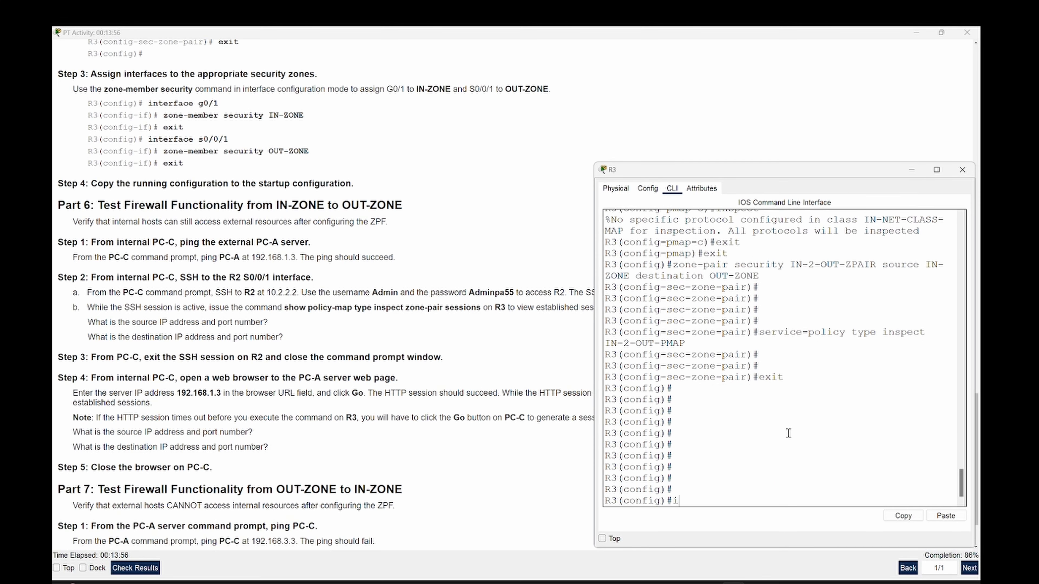
{"action": "type", "text": "nt g0/1"}
{"action": "key", "text": "Return"}
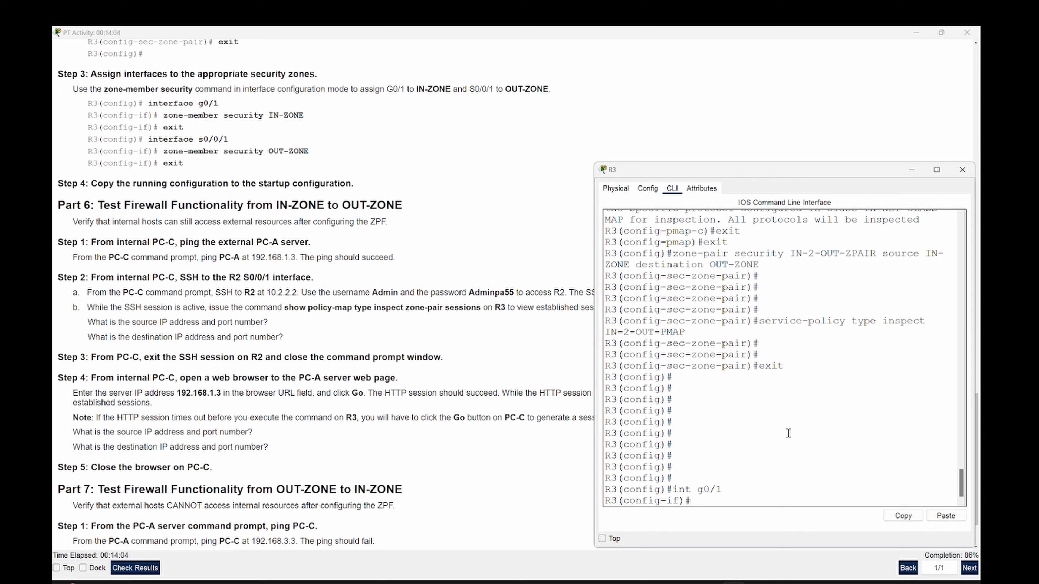
- Assign interface g0/1 to the internal zone with "zone-member security IN-ZONE", and exit interface configuration
{"action": "type", "text": "zone="}
{"action": "type", "text": "m"}
{"action": "key", "text": "Tab"}
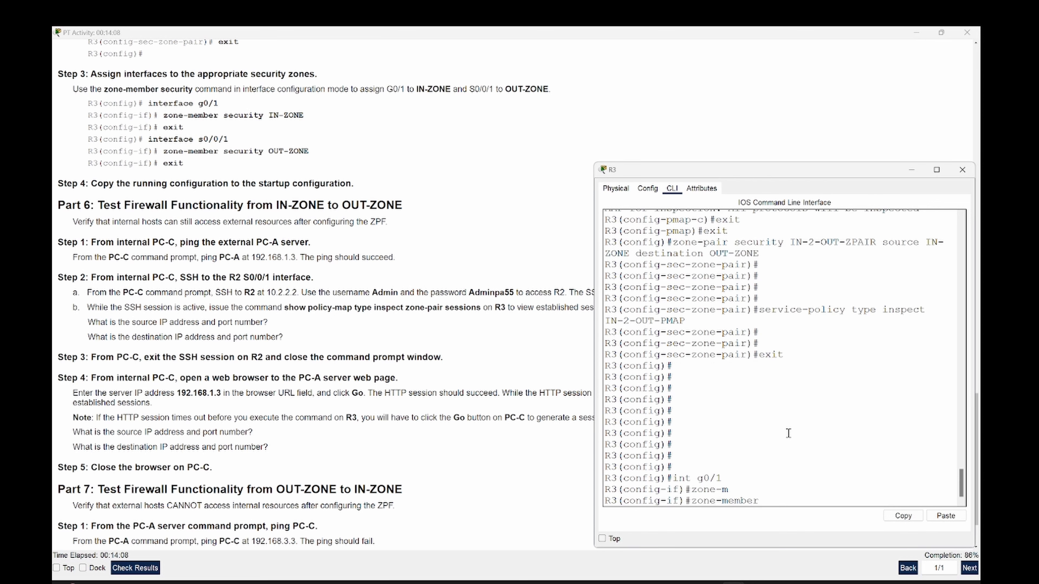
{"action": "type", "text": "s"}
{"action": "key", "text": "Tab"}
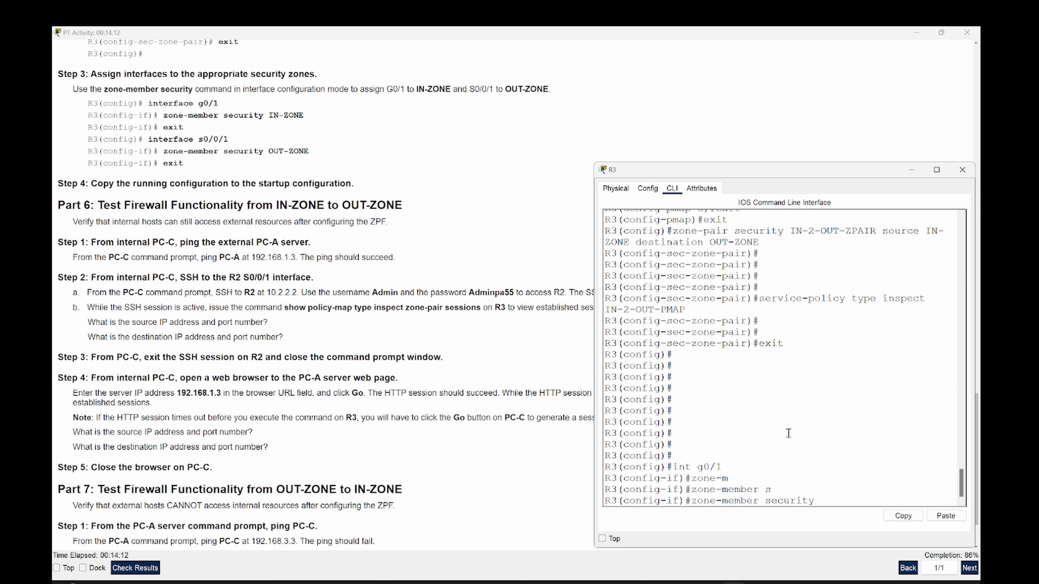
{"action": "left_click_drag", "start_coordinate": [268, 115], "coordinate": [304, 116]}
{"action": "key", "text": "ctrl+c"}
{"action": "key", "text": "alt+Tab"}
{"action": "right_click", "coordinate": [836, 424]}
{"action": "left_click", "coordinate": [853, 441]}
{"action": "key", "text": "Return"}
{"action": "type", "text": "exit"}
{"action": "key", "text": "Return"}
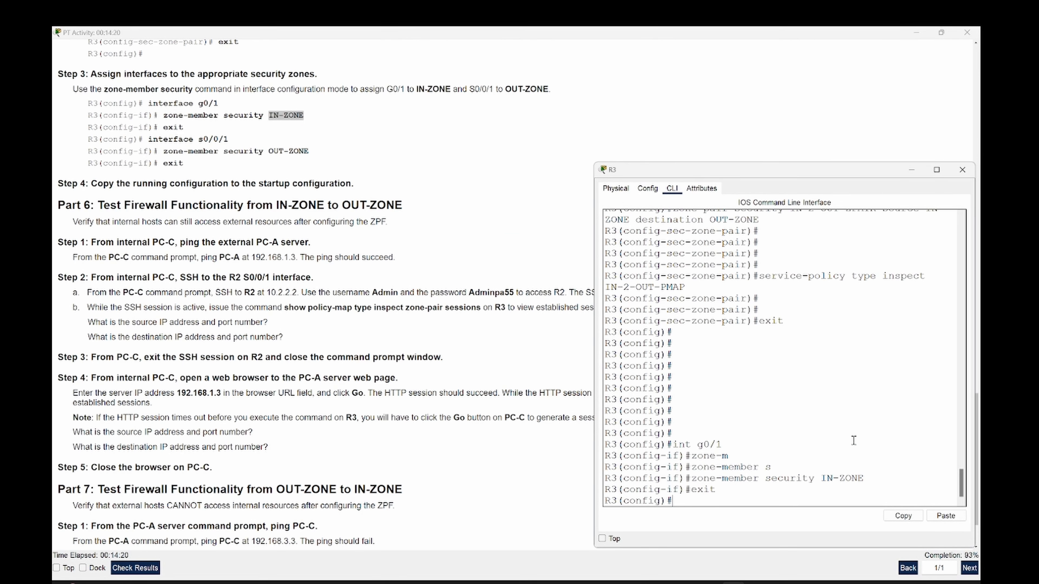
- Enter "int s0/0/1" and assign that interface to the external zone with "zone-member security OUT-ZONE" copied from the instructions
{"action": "key", "text": "Return"}
{"action": "key", "text": "Return"}
{"action": "type", "text": "i"}
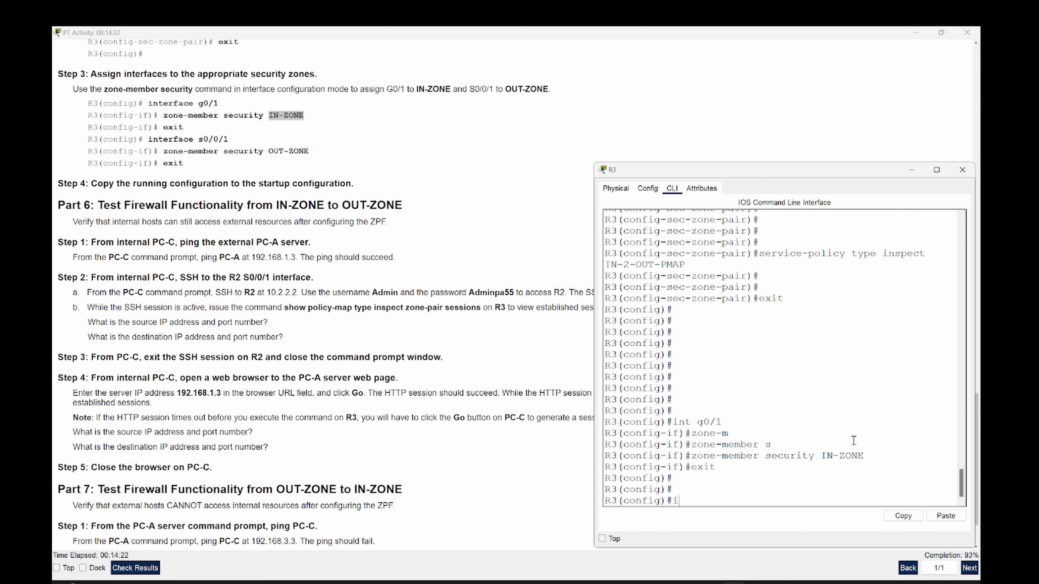
{"action": "type", "text": "nt s0/0/1"}
{"action": "key", "text": "Return"}
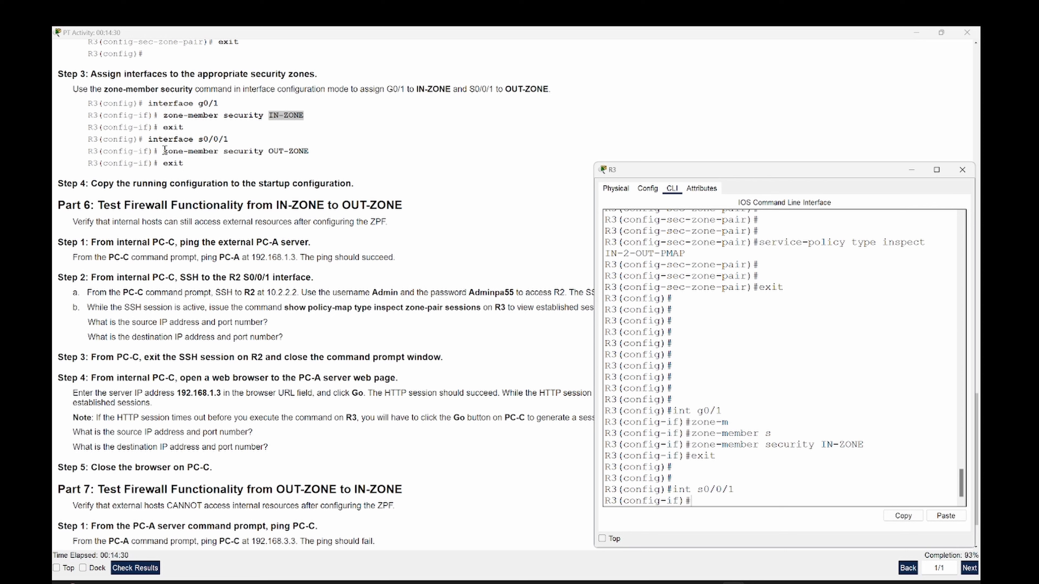
{"action": "left_click_drag", "start_coordinate": [164, 151], "coordinate": [309, 152]}
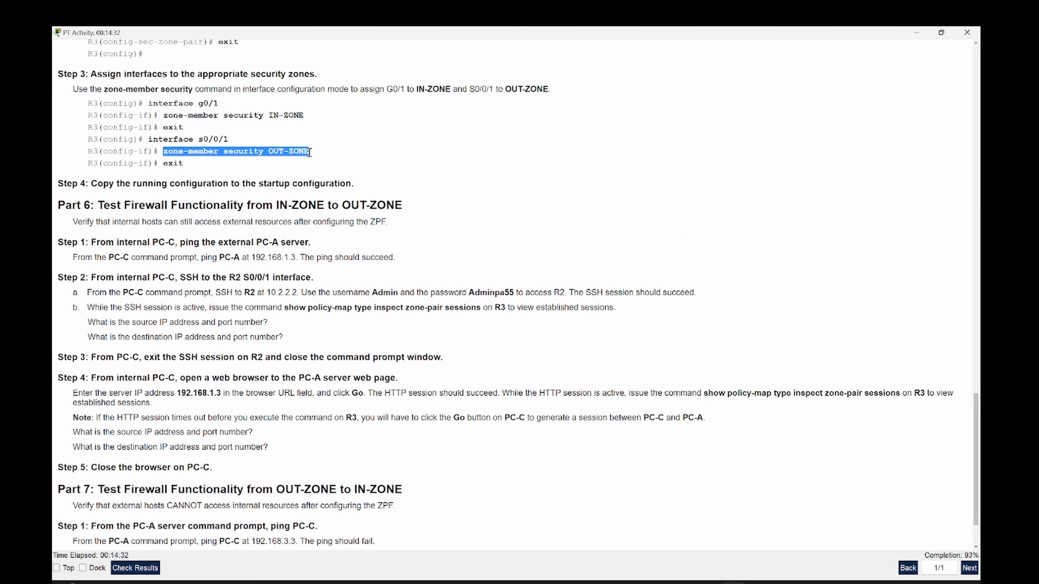
{"action": "key", "text": "ctrl+c"}
{"action": "key", "text": "alt+Tab"}
{"action": "right_click", "coordinate": [761, 440]}
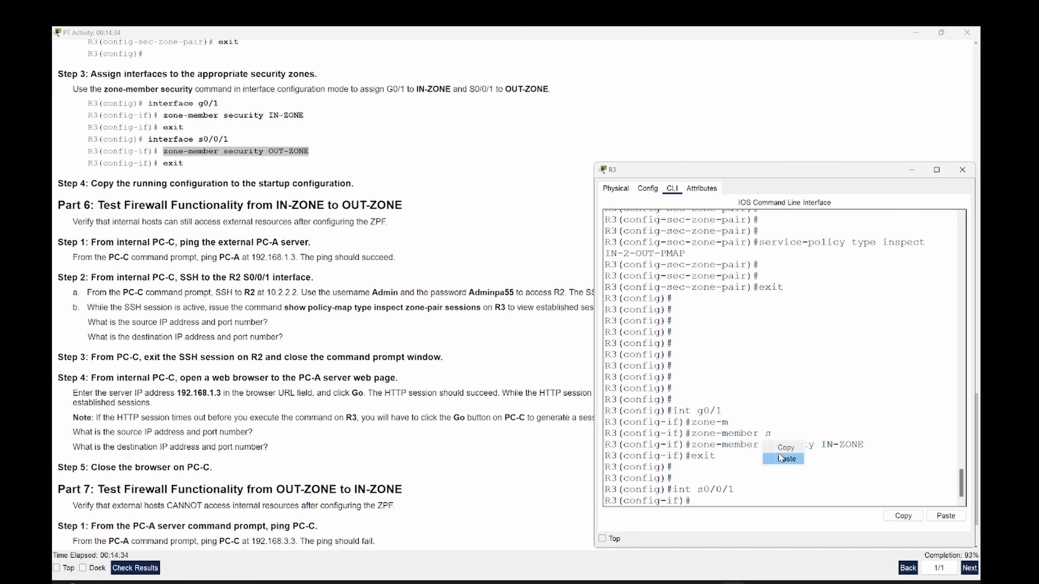
{"action": "left_click", "coordinate": [784, 458]}
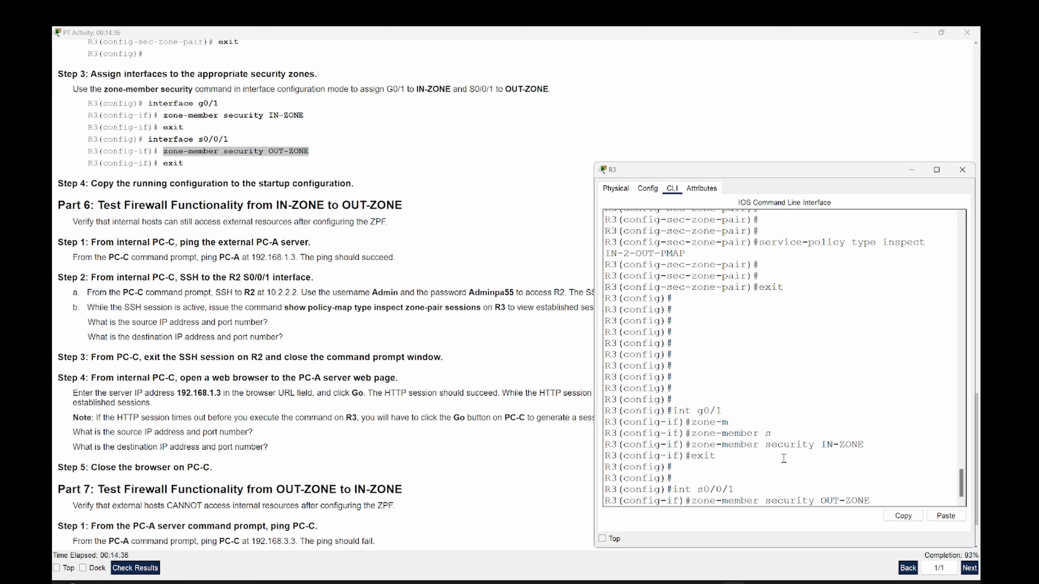
{"action": "key", "text": "Return"}
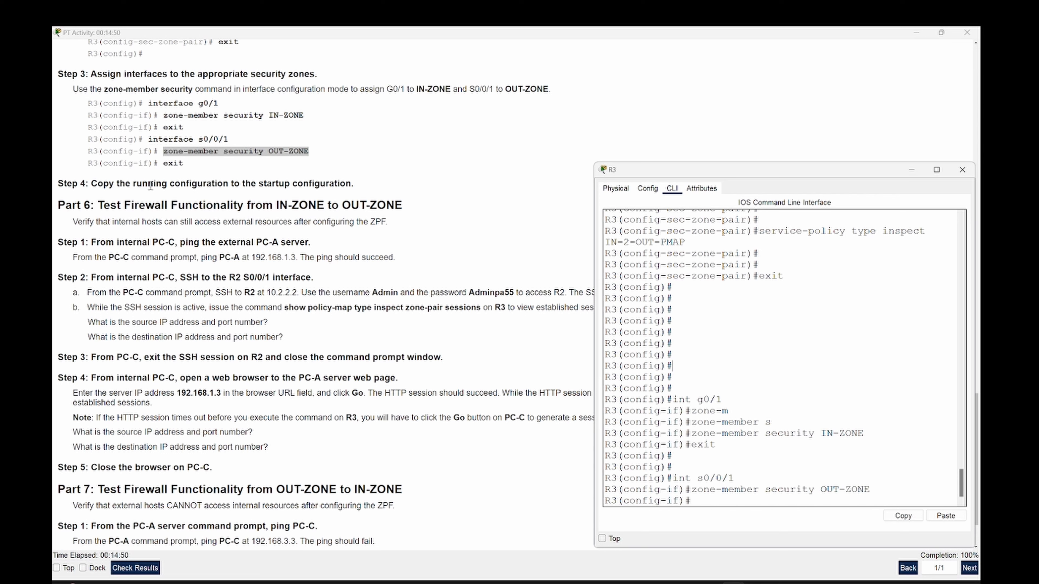
- Return R3 to privileged EXEC mode with "end" and save the running configuration with "wr"
{"action": "left_click", "coordinate": [848, 402]}
{"action": "type", "text": "end"}
{"action": "key", "text": "Return"}
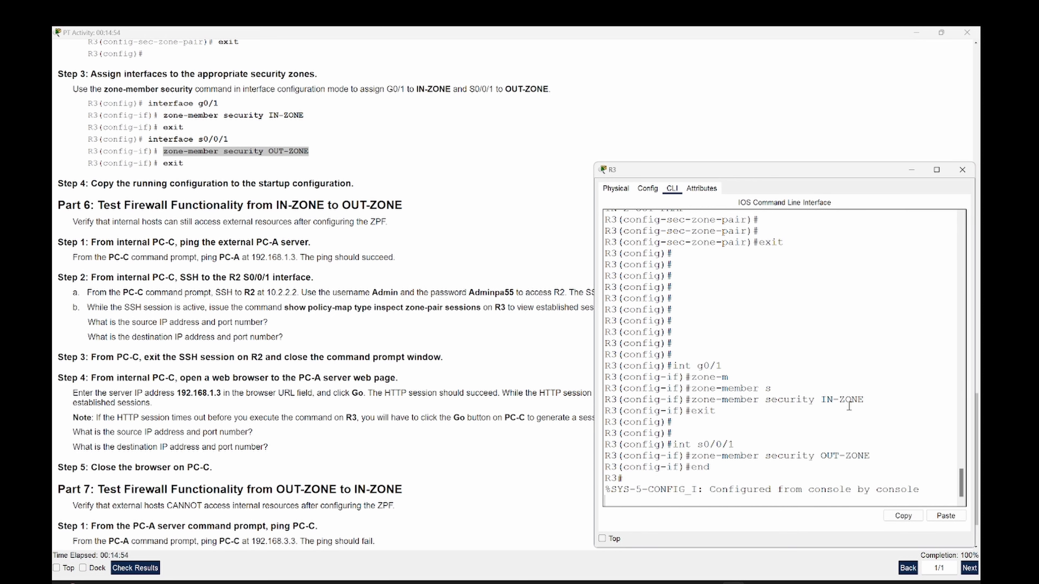
{"action": "type", "text": "wr"}
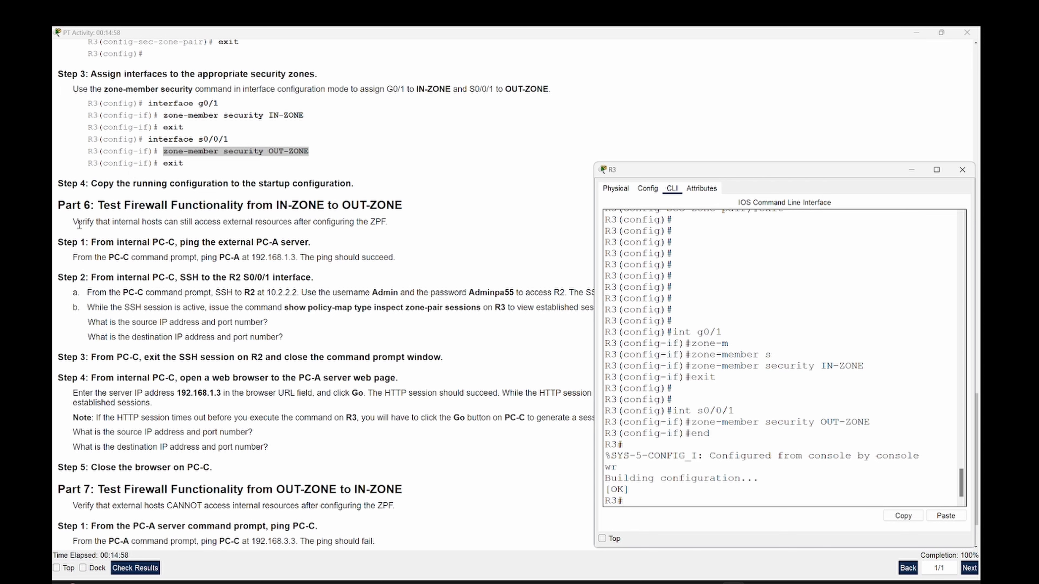
- Go to the Part 6 ping test instructions and select PC-A's address 192.168.1.3 for reuse
{"action": "scroll", "coordinate": [84, 200], "scroll_direction": "down", "scroll_amount": 1}
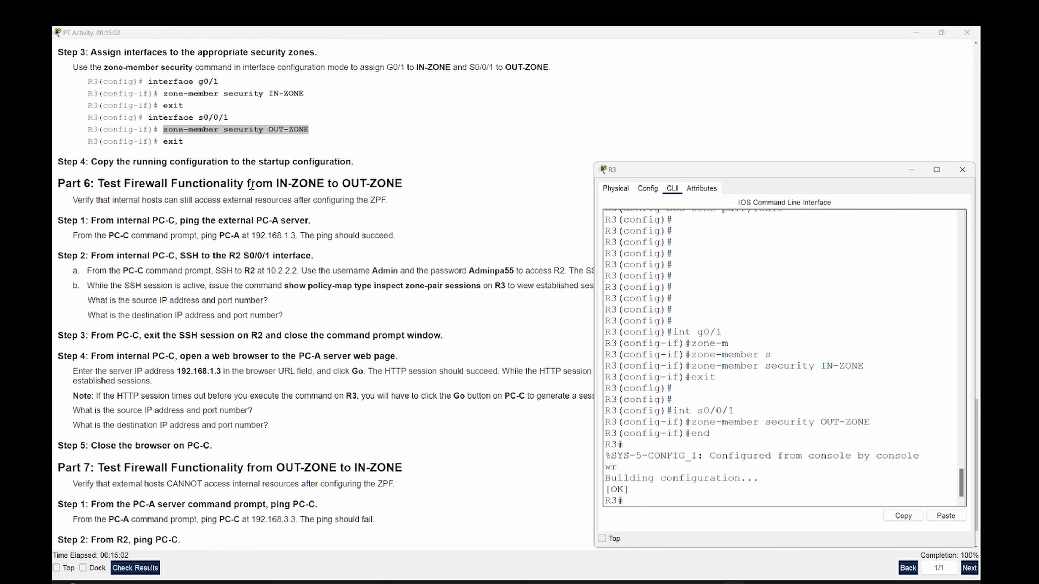
{"action": "scroll", "coordinate": [184, 173], "scroll_direction": "down", "scroll_amount": 2}
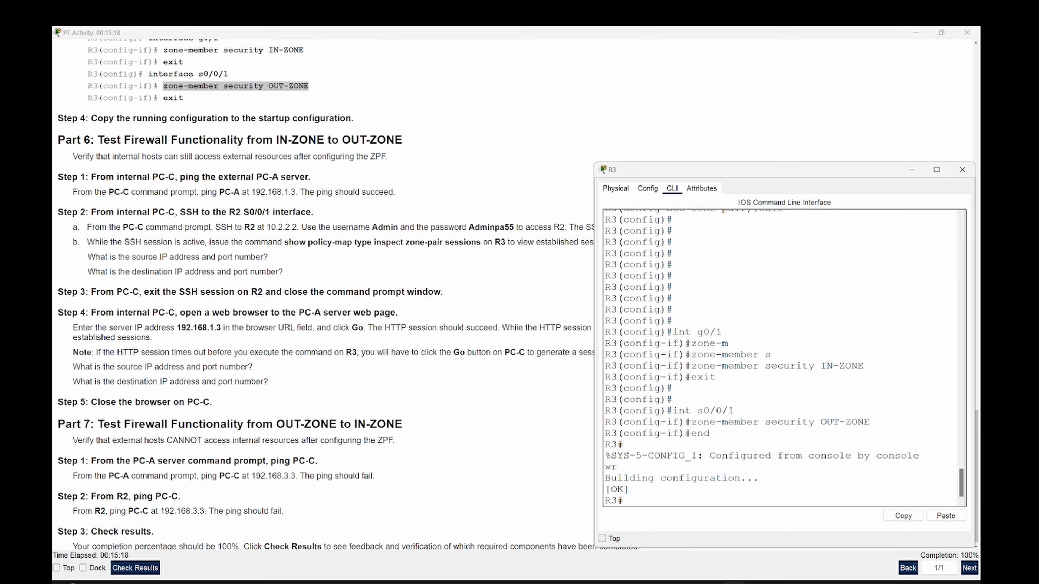
{"action": "scroll", "coordinate": [96, 189], "scroll_direction": "down", "scroll_amount": 1}
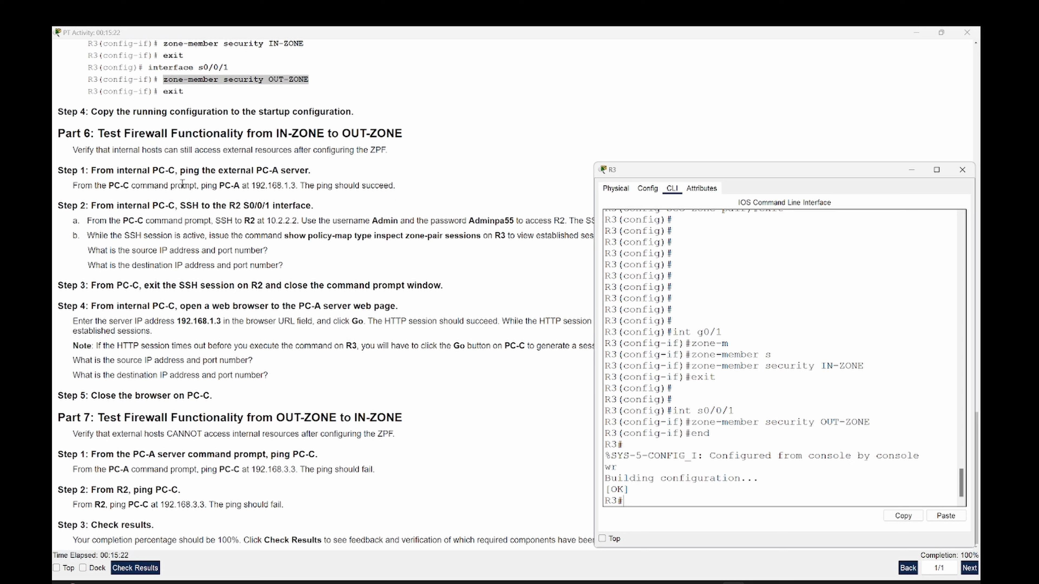
{"action": "left_click", "coordinate": [253, 185]}
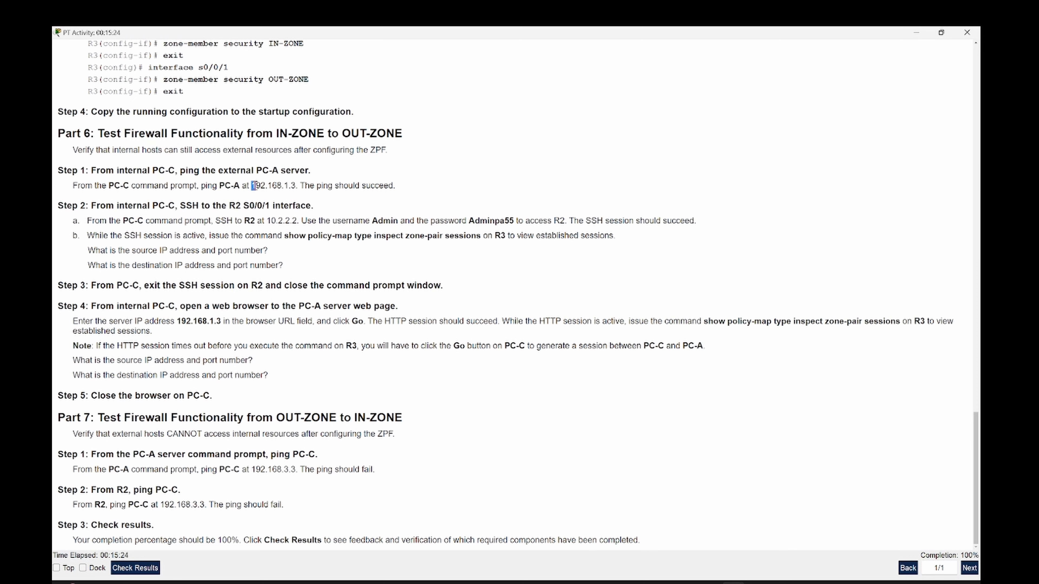
{"action": "left_click_drag", "start_coordinate": [254, 186], "coordinate": [297, 185]}
{"action": "key", "text": "alt+Tab"}
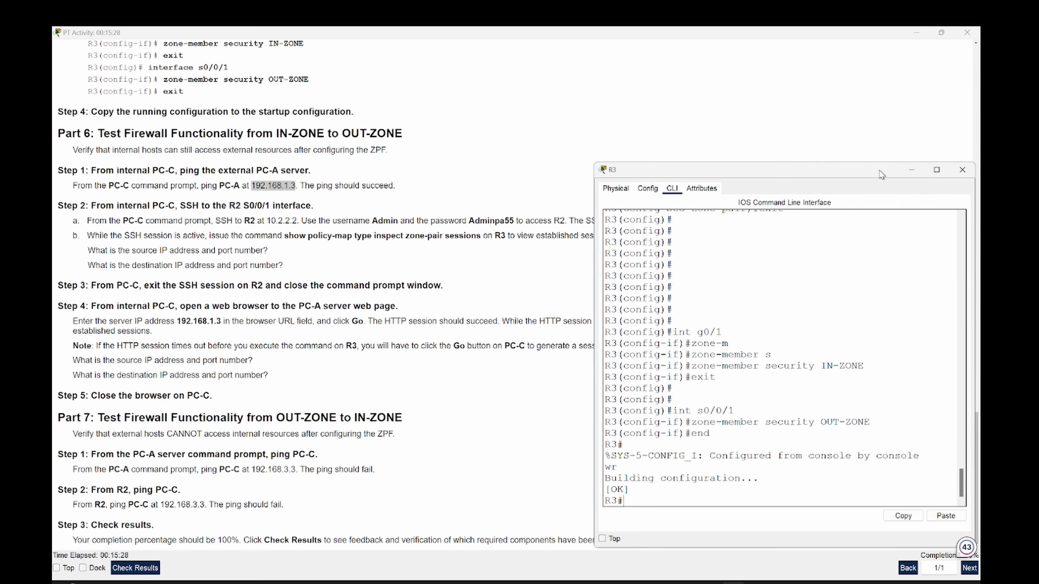
- Close the R3 window, bring up the network topology and open PC-C's desktop applications
{"action": "left_click", "coordinate": [954, 175]}
{"action": "mouse_move", "coordinate": [737, 579]}
{"action": "left_click", "coordinate": [687, 515]}
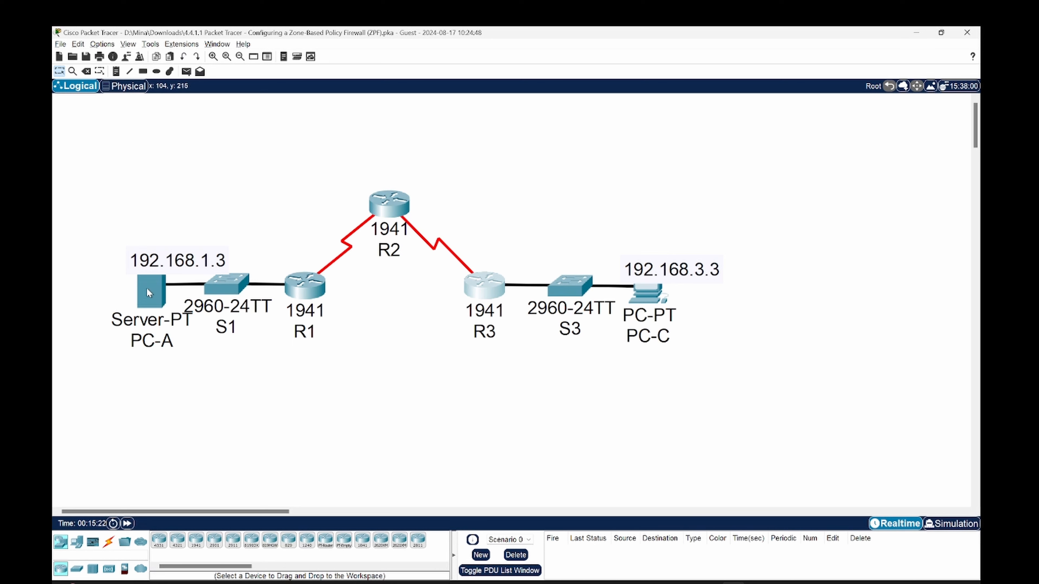
{"action": "left_click", "coordinate": [647, 294]}
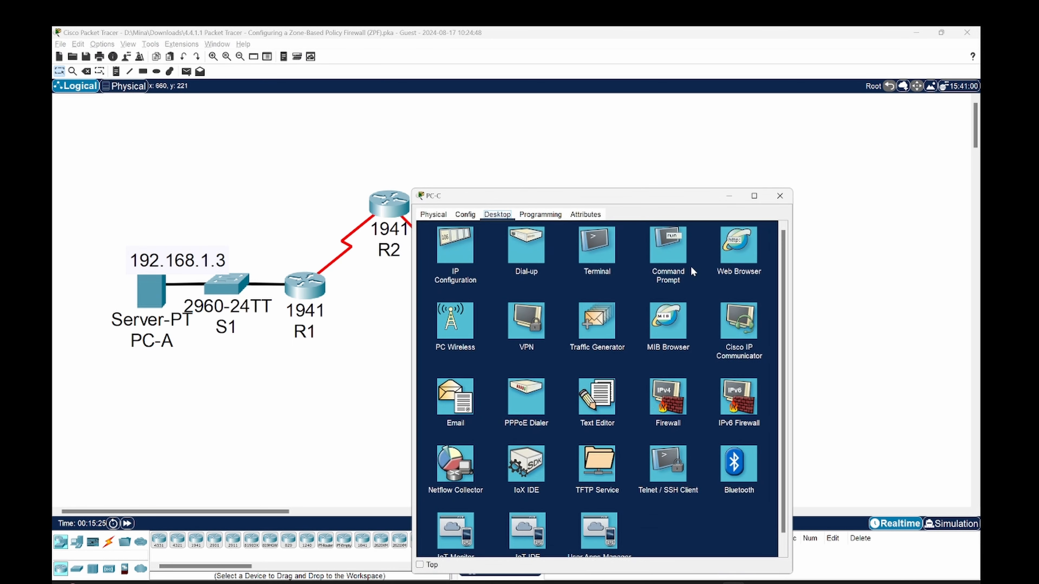
- Ping PC-A from PC-C's command prompt using the copied address 192.168.1.3, then close the PC-C window
{"action": "left_click", "coordinate": [661, 245]}
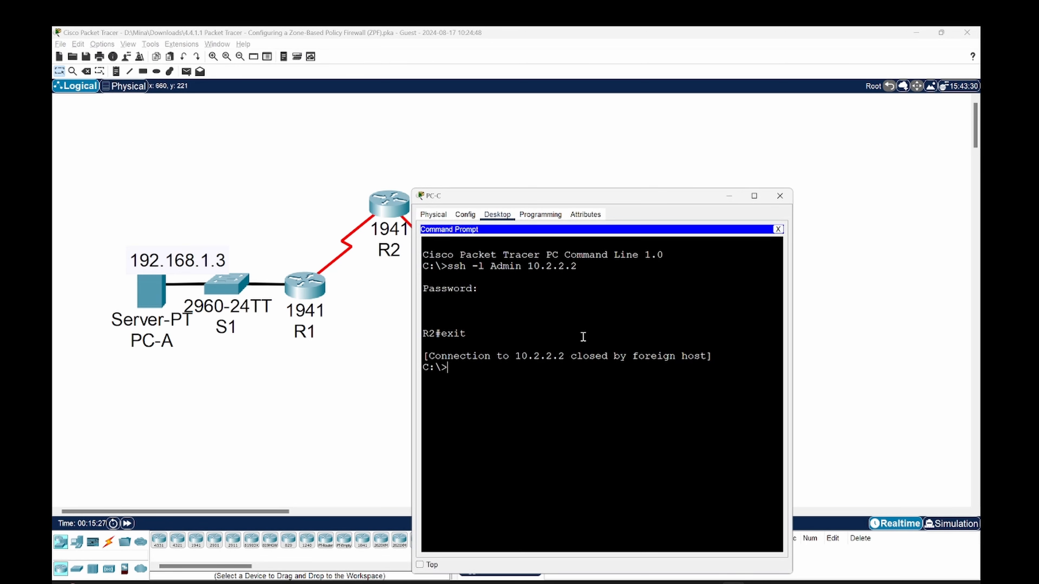
{"action": "type", "text": "ping"}
{"action": "right_click", "coordinate": [541, 368]}
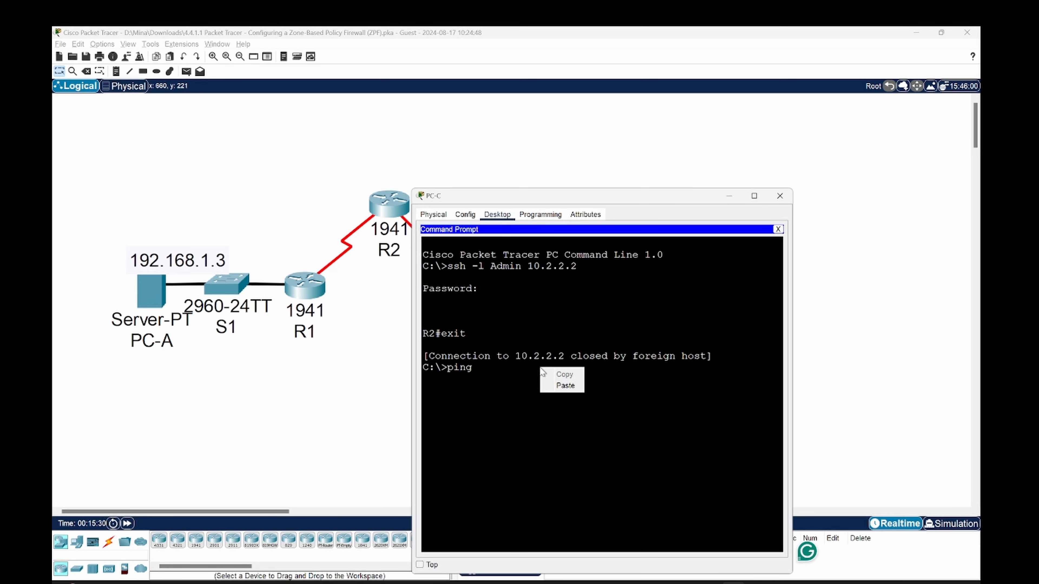
{"action": "left_click", "coordinate": [564, 386]}
{"action": "key", "text": "Return"}
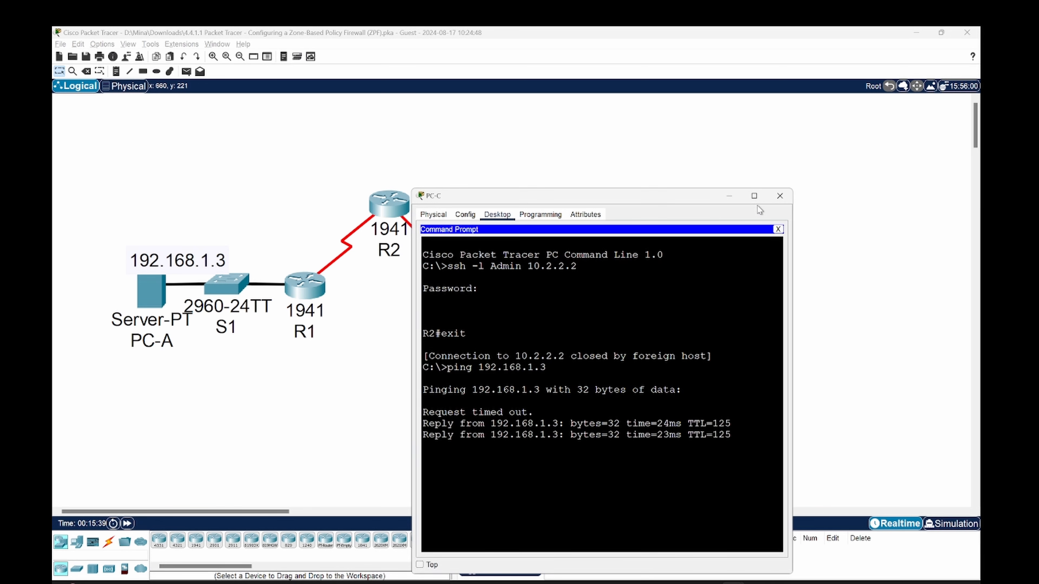
{"action": "left_click", "coordinate": [780, 197]}
- Check the SSH instructions in Part 6 Step 2 and reopen the command prompt on PC-C
{"action": "key", "text": "alt+Tab"}
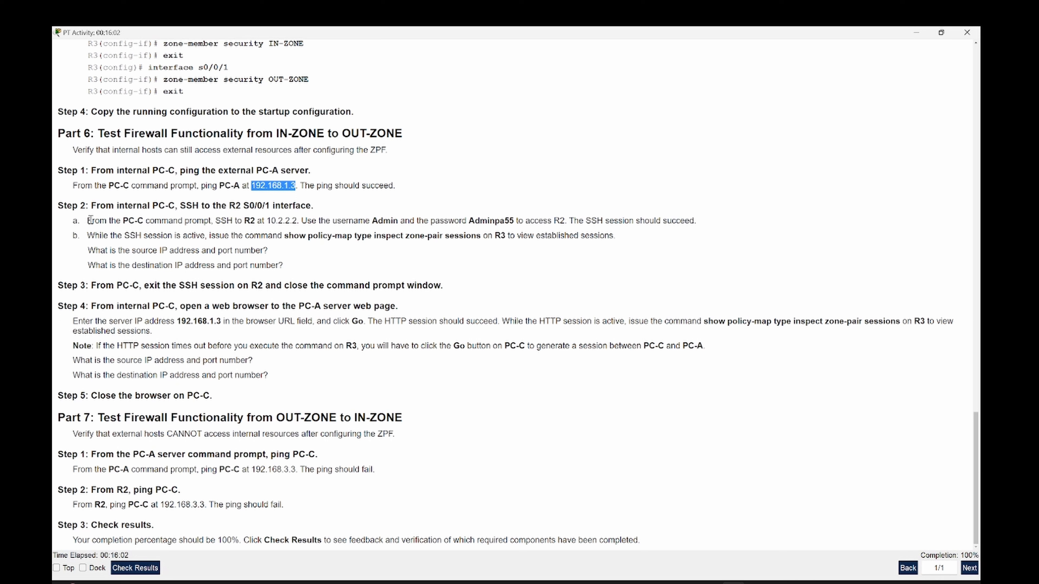
{"action": "double_click", "coordinate": [127, 222]}
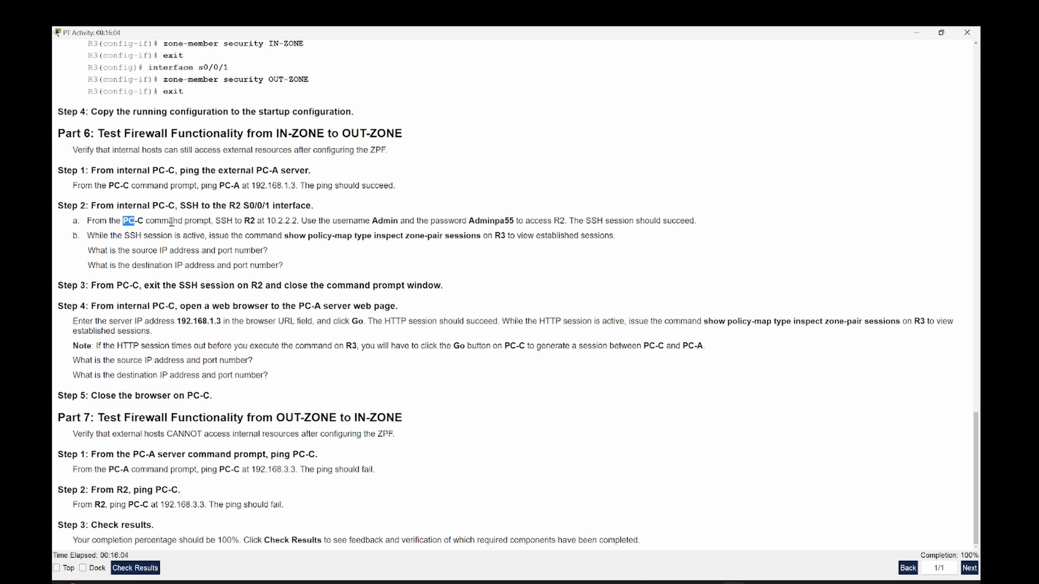
{"action": "double_click", "coordinate": [223, 221]}
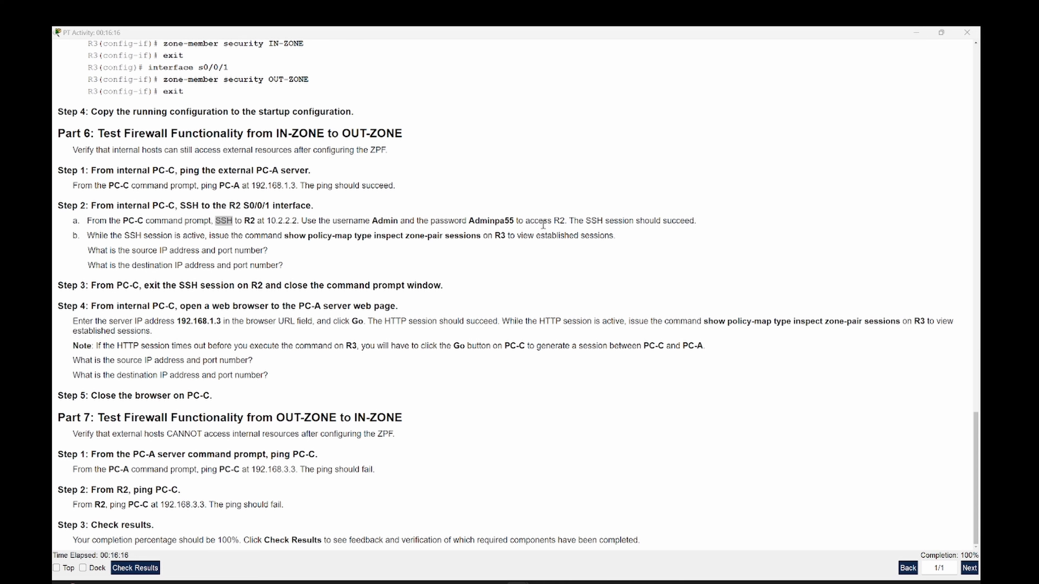
{"action": "mouse_move", "coordinate": [734, 583]}
{"action": "left_click", "coordinate": [699, 551]}
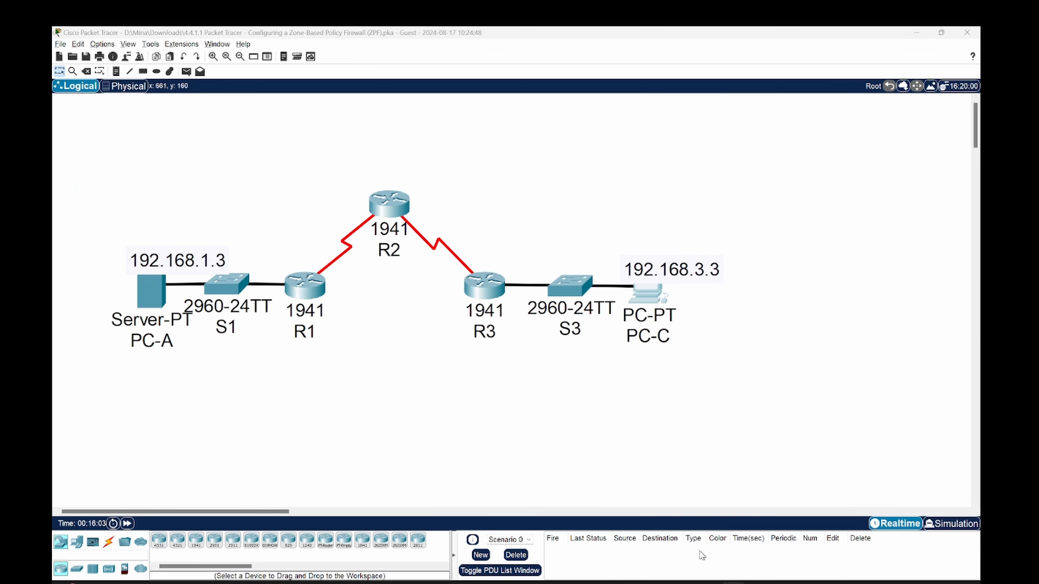
{"action": "left_click", "coordinate": [649, 290]}
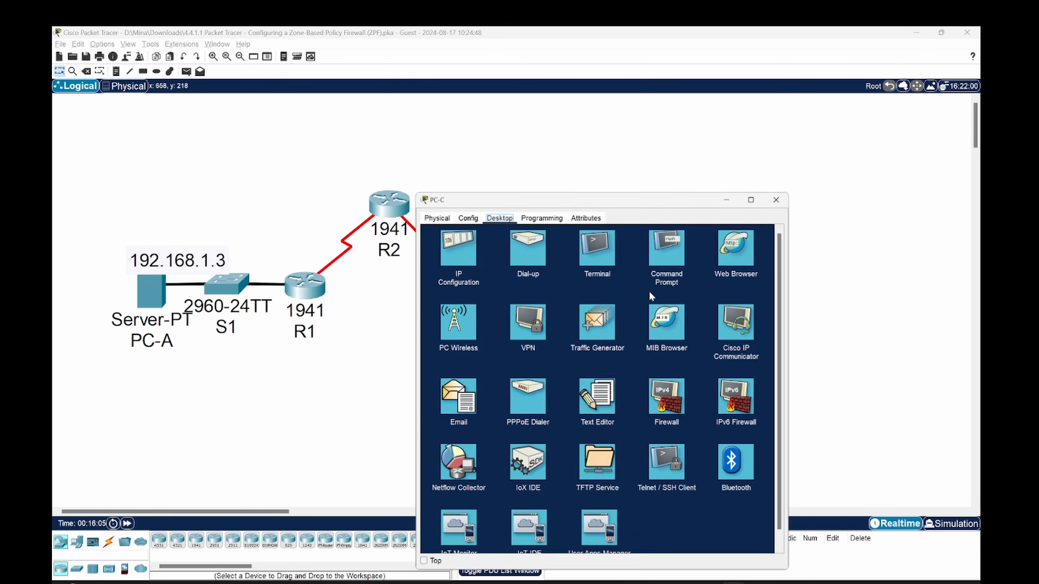
{"action": "left_click", "coordinate": [668, 253]}
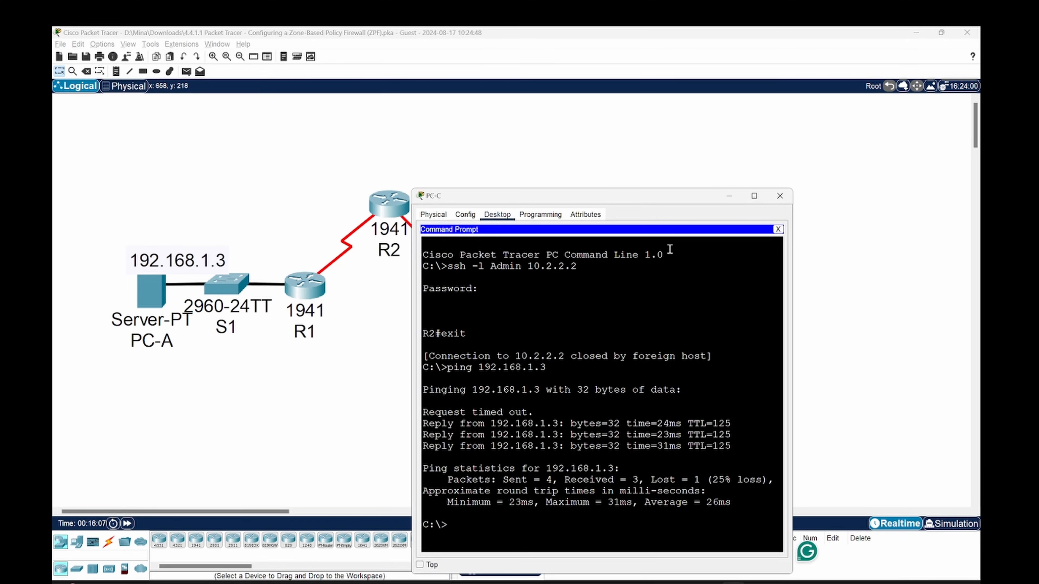
- Place the PC-C command prompt over the activity instructions so the SSH step's text stays readable beside it
{"action": "left_click_drag", "start_coordinate": [681, 201], "coordinate": [855, 179]}
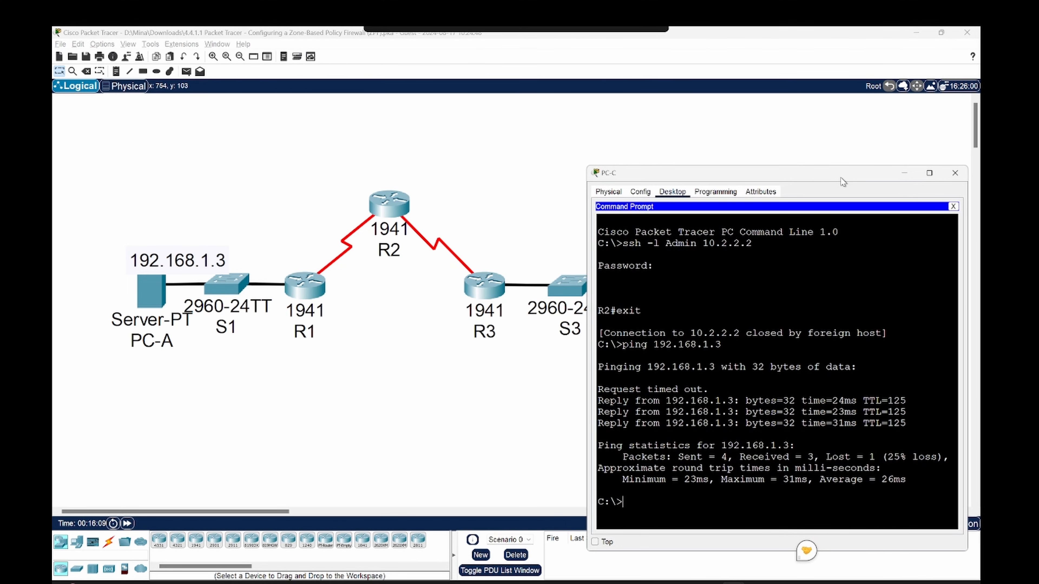
{"action": "mouse_move", "coordinate": [733, 583]}
{"action": "left_click", "coordinate": [755, 537]}
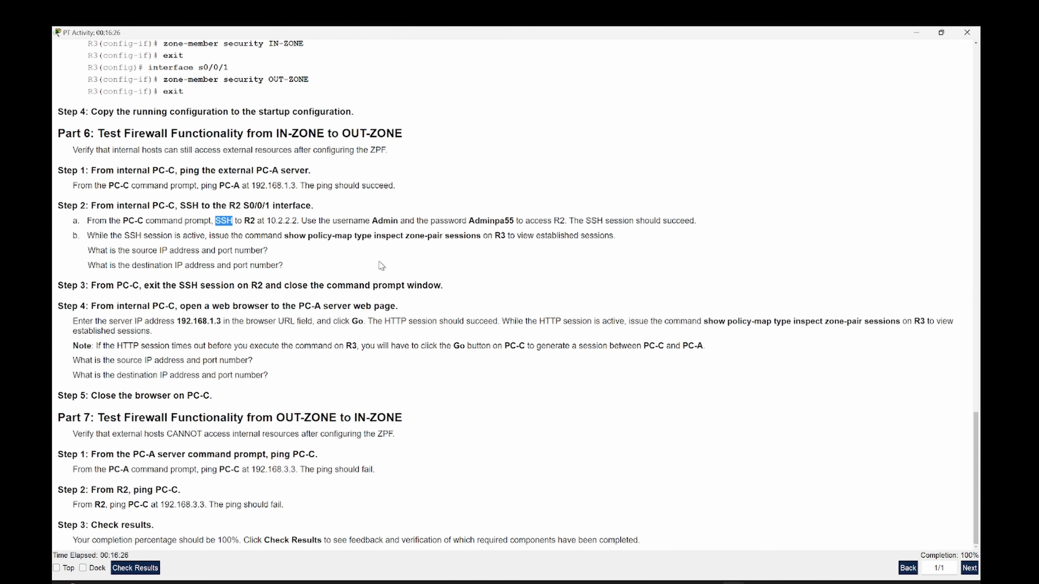
{"action": "key", "text": "alt+Tab"}
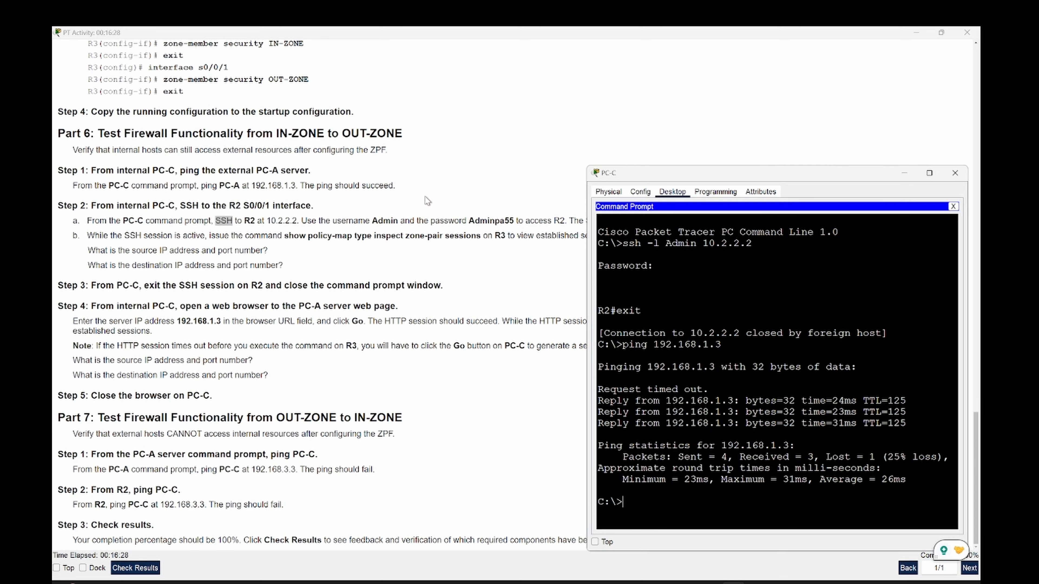
{"action": "left_click_drag", "start_coordinate": [722, 174], "coordinate": [743, 59]}
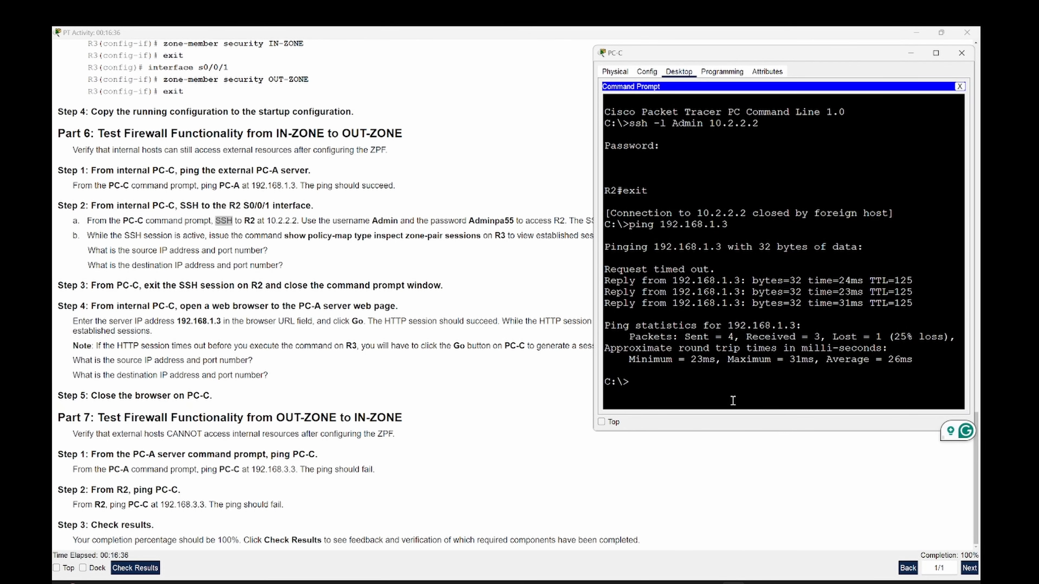
- Open an SSH session from PC-C to R2 with "ssh -l Admin 10.2.2.2" and enter the account password
{"action": "type", "text": "sh -l Asmin"}
{"action": "key", "text": "BackSpace"}
{"action": "key", "text": "BackSpace"}
{"action": "key", "text": "BackSpace"}
{"action": "key", "text": "BackSpace"}
{"action": "type", "text": "dmin 10.2.2.2"}
{"action": "key", "text": "Return"}
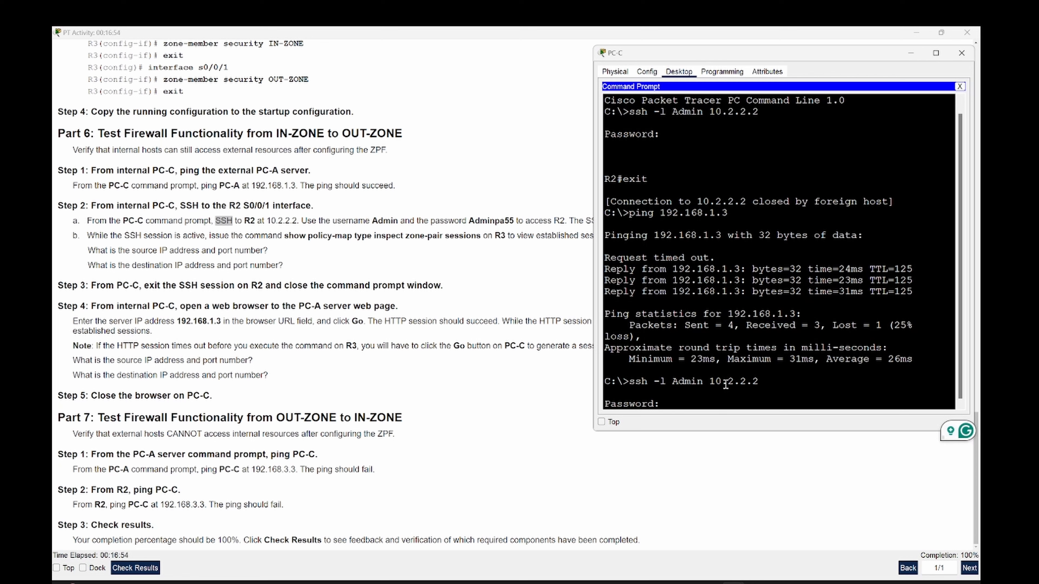
{"action": "key", "text": "Return"}
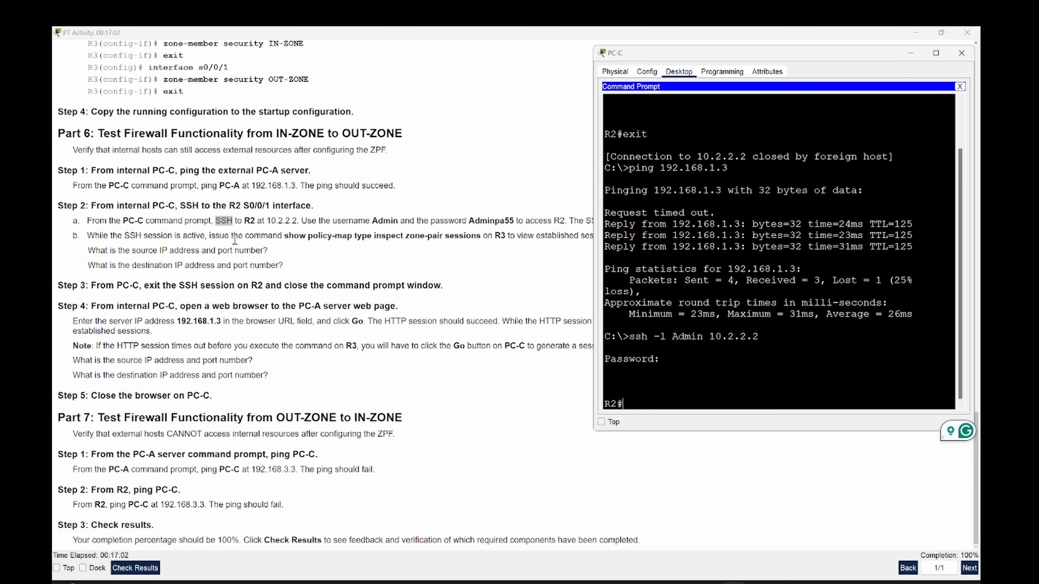
- Copy the zone-pair sessions show command from Part 6 Step 2b of the instructions
{"action": "left_click_drag", "start_coordinate": [286, 238], "coordinate": [481, 237]}
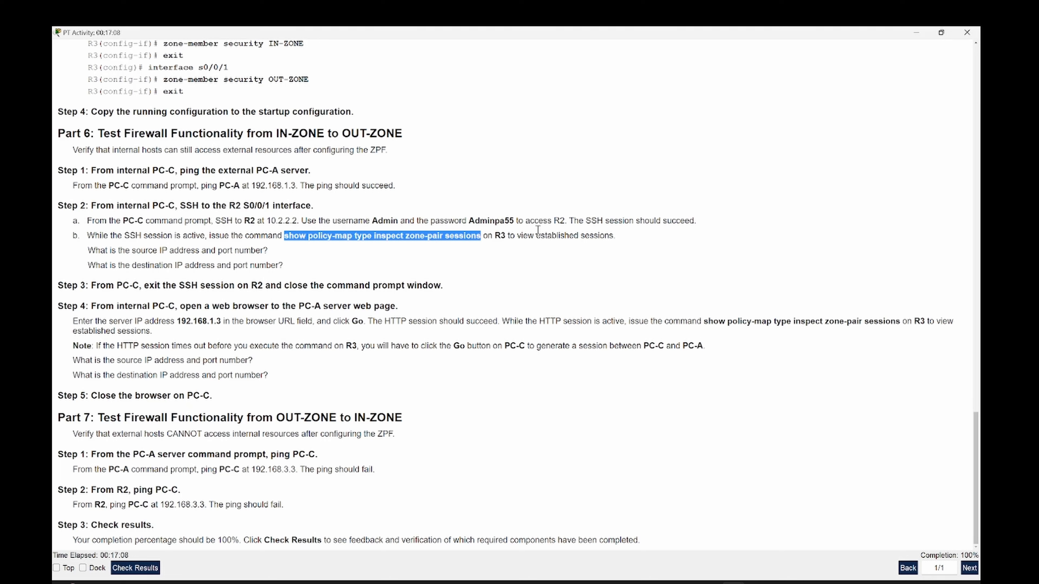
{"action": "right_click", "coordinate": [380, 235]}
{"action": "left_click", "coordinate": [401, 249]}
{"action": "key", "text": "alt+Tab"}
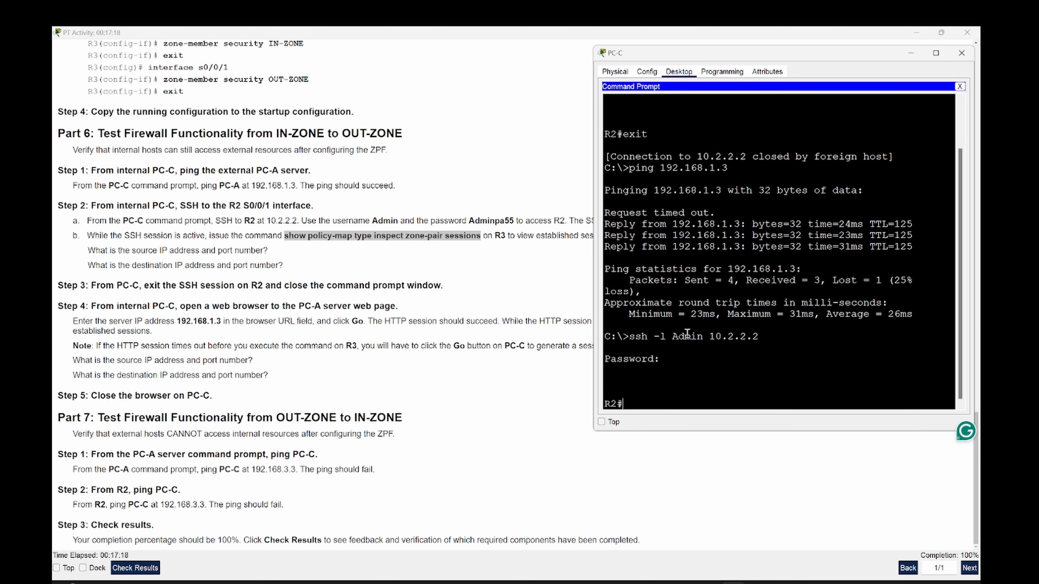
{"action": "left_click", "coordinate": [488, 258]}
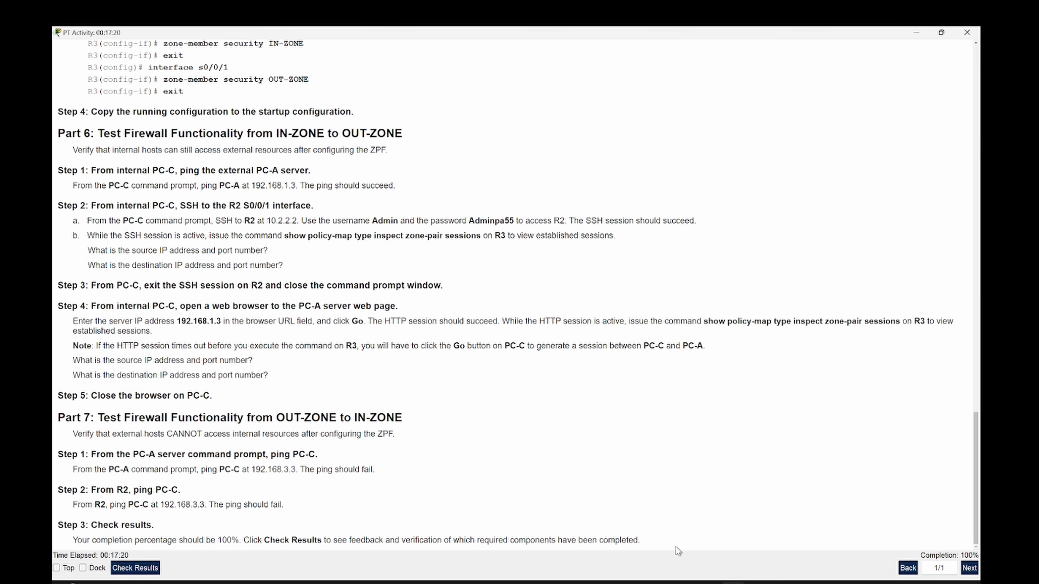
- Open R3's command line from the topology and place its window over the activity instructions
{"action": "mouse_move", "coordinate": [734, 581]}
{"action": "left_click", "coordinate": [636, 534]}
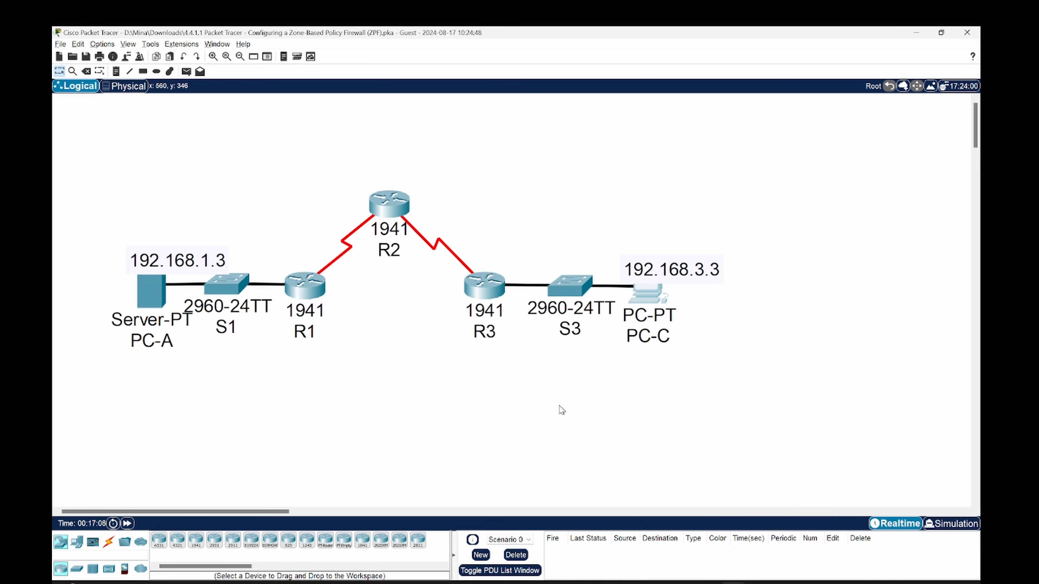
{"action": "left_click", "coordinate": [487, 288]}
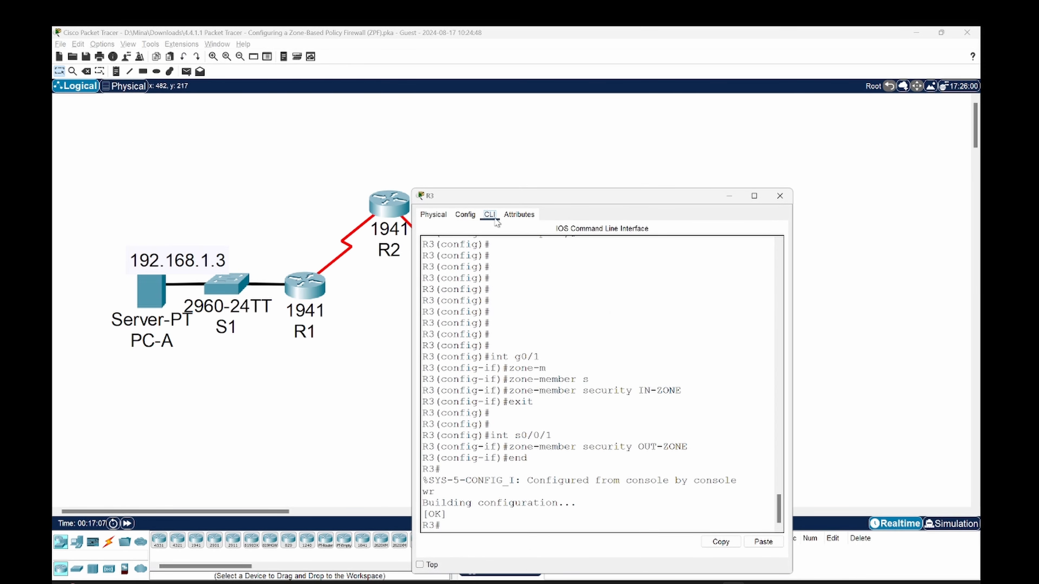
{"action": "left_click_drag", "start_coordinate": [566, 203], "coordinate": [743, 126]}
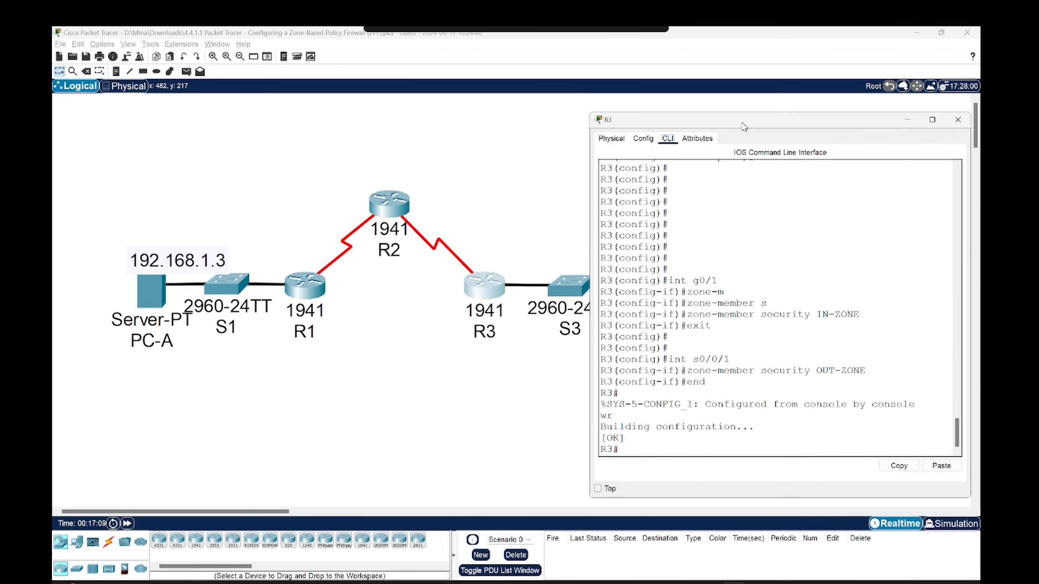
{"action": "mouse_move", "coordinate": [735, 581]}
{"action": "left_click", "coordinate": [719, 536]}
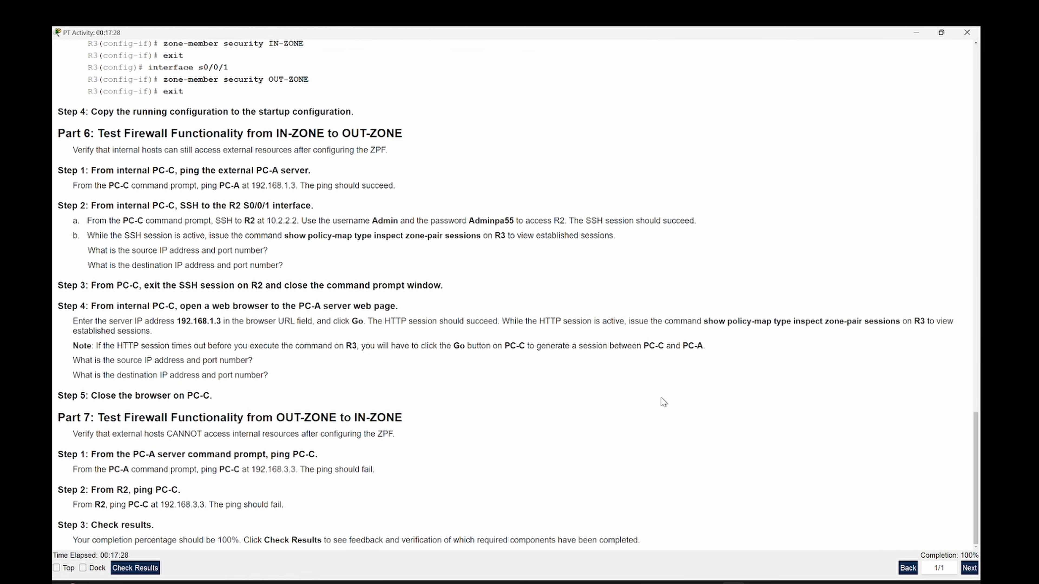
{"action": "left_click", "coordinate": [867, 545]}
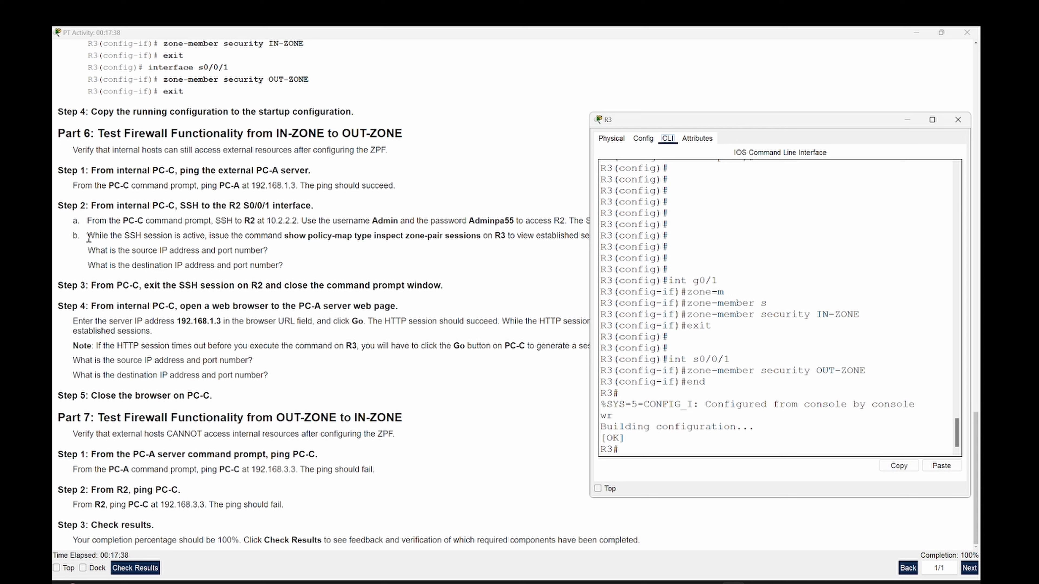
- Copy "show policy-map type inspect zone-pair sessions" from the instructions and run it on R3
{"action": "left_click_drag", "start_coordinate": [288, 236], "coordinate": [482, 235]}
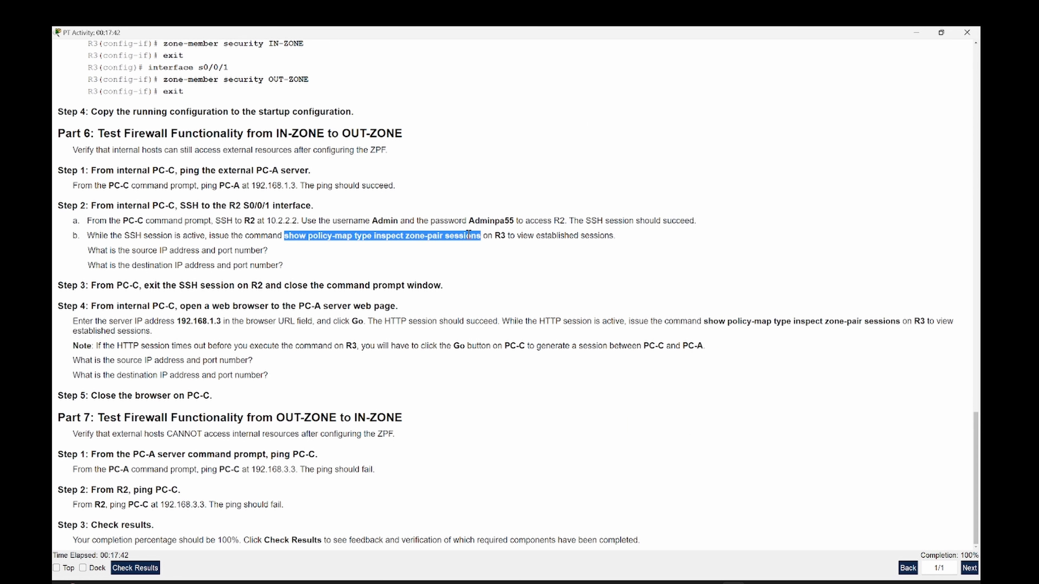
{"action": "right_click", "coordinate": [469, 235]}
{"action": "left_click", "coordinate": [495, 237]}
{"action": "key", "text": "alt+Tab"}
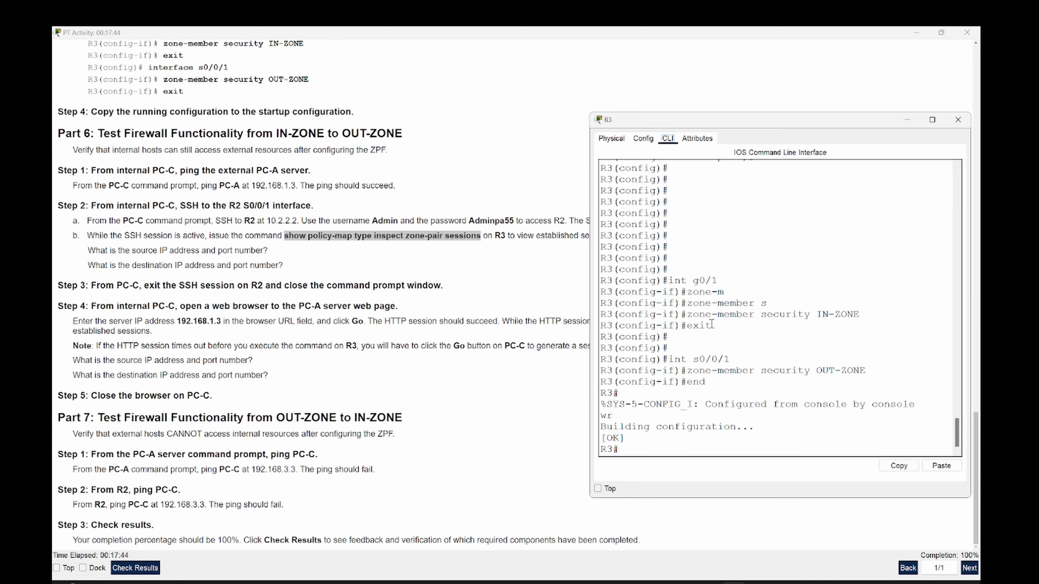
{"action": "key", "text": "ctrl+v"}
{"action": "key", "text": "Return"}
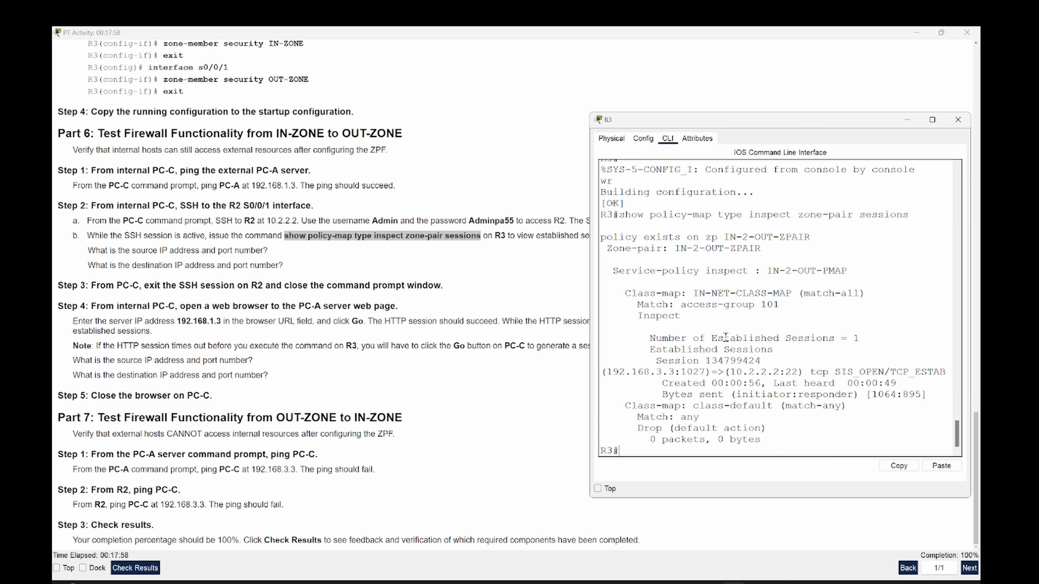
- Examine the established SSH session in R3's output for its source and destination IP addresses and port numbers
{"action": "double_click", "coordinate": [855, 338]}
{"action": "left_click_drag", "start_coordinate": [712, 360], "coordinate": [762, 360]}
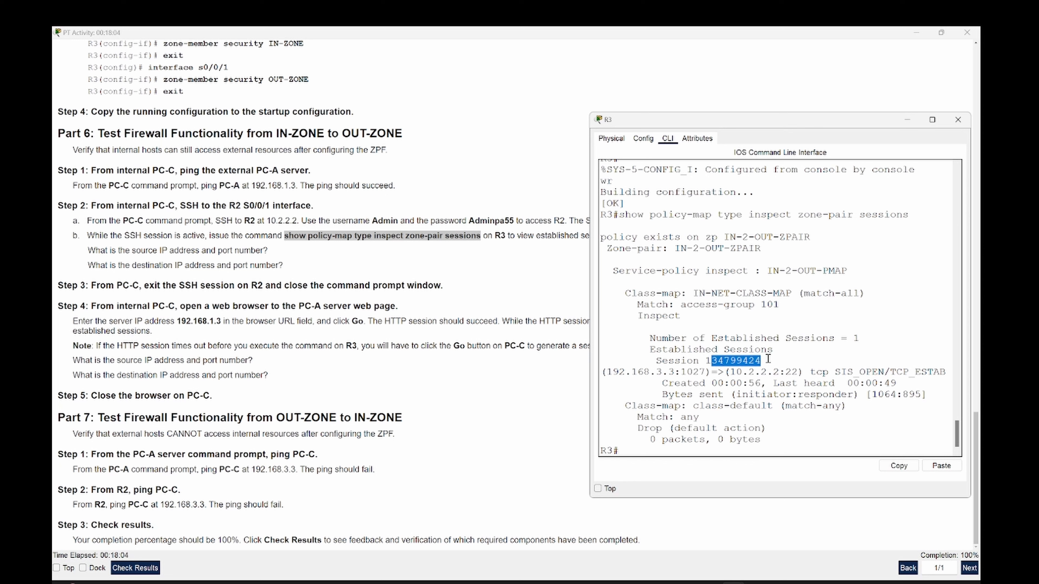
{"action": "left_click_drag", "start_coordinate": [609, 372], "coordinate": [787, 371]}
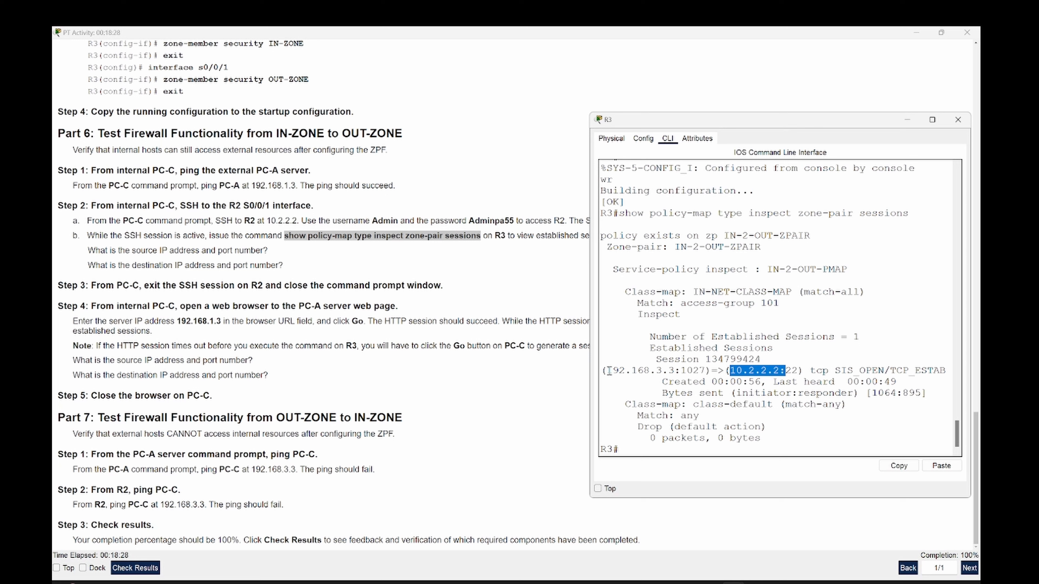
{"action": "left_click_drag", "start_coordinate": [608, 370], "coordinate": [679, 371]}
{"action": "left_click", "coordinate": [686, 369]}
{"action": "double_click", "coordinate": [686, 370]}
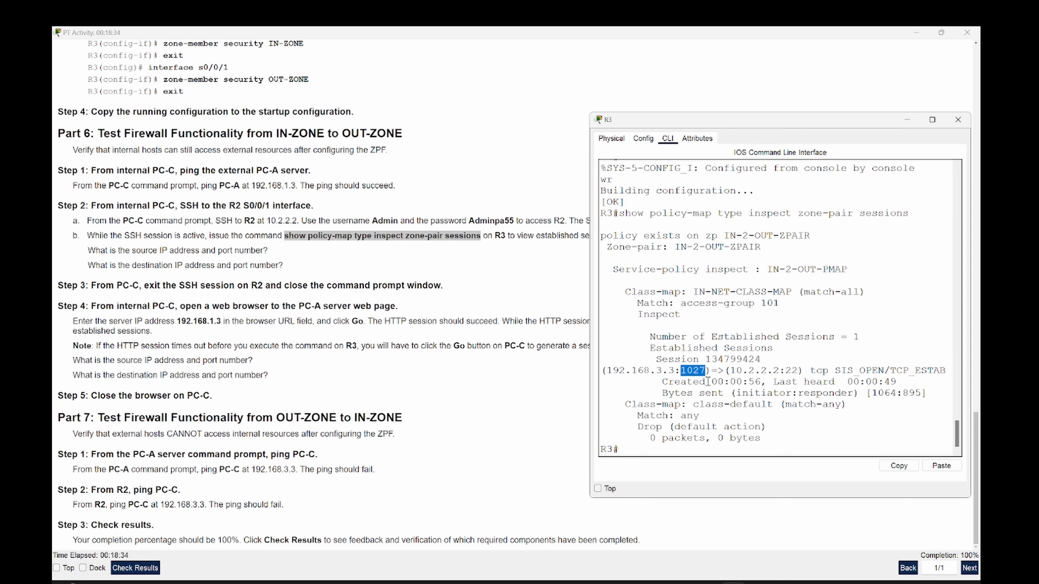
{"action": "left_click_drag", "start_coordinate": [730, 371], "coordinate": [800, 370]}
- End PC-C's SSH session to R2 with "exit" and close the command prompt and PC-C window
{"action": "mouse_move", "coordinate": [724, 581]}
{"action": "left_click", "coordinate": [820, 532]}
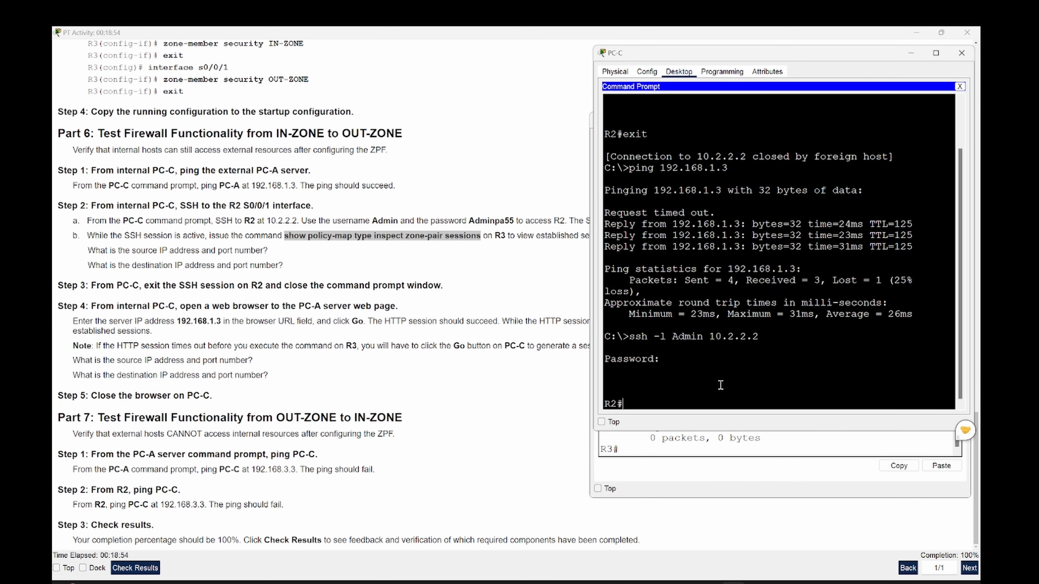
{"action": "type", "text": "exit"}
{"action": "key", "text": "Return"}
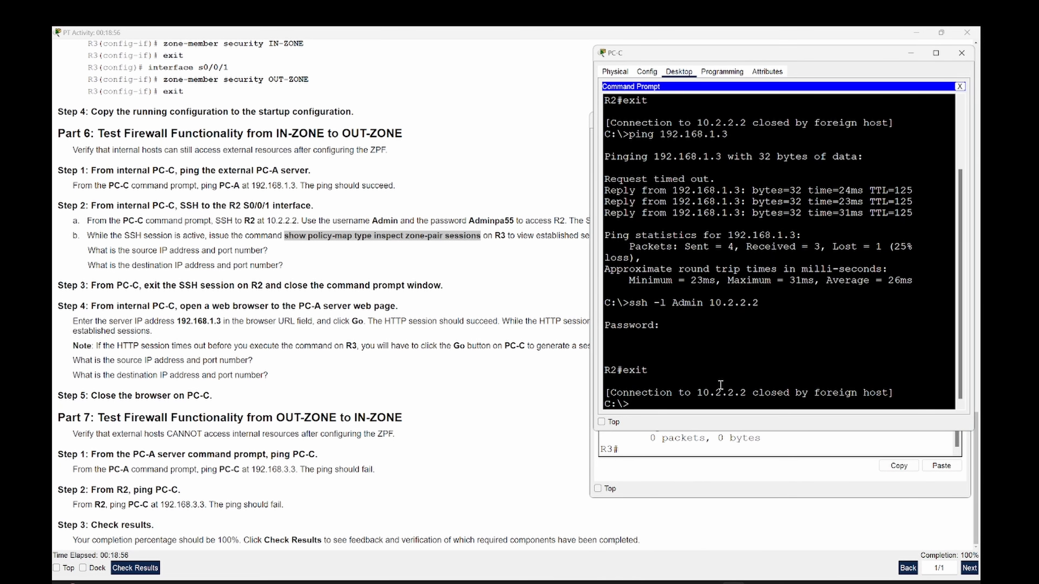
{"action": "left_click", "coordinate": [959, 86]}
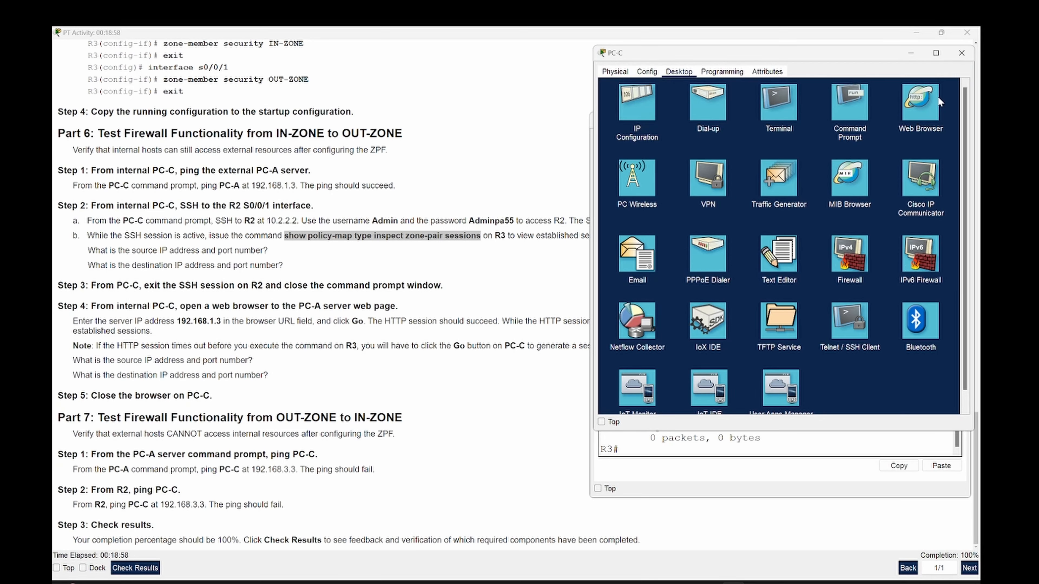
{"action": "left_click", "coordinate": [958, 57]}
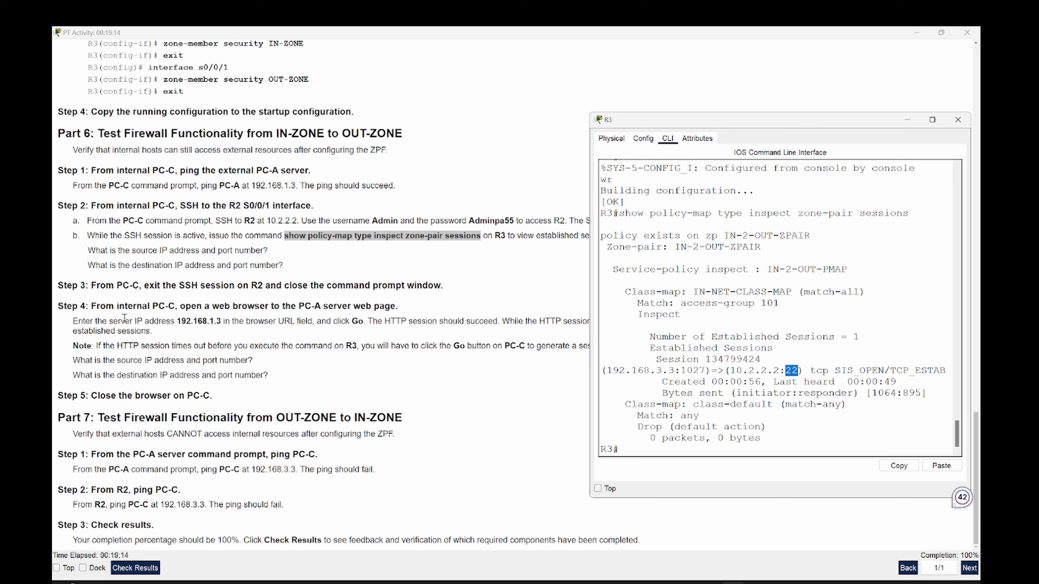
- Copy the server IP address 192.168.1.3 from Part 6 Step 4 of the activity instructions
{"action": "left_click_drag", "start_coordinate": [178, 322], "coordinate": [220, 321]}
{"action": "right_click", "coordinate": [221, 321]}
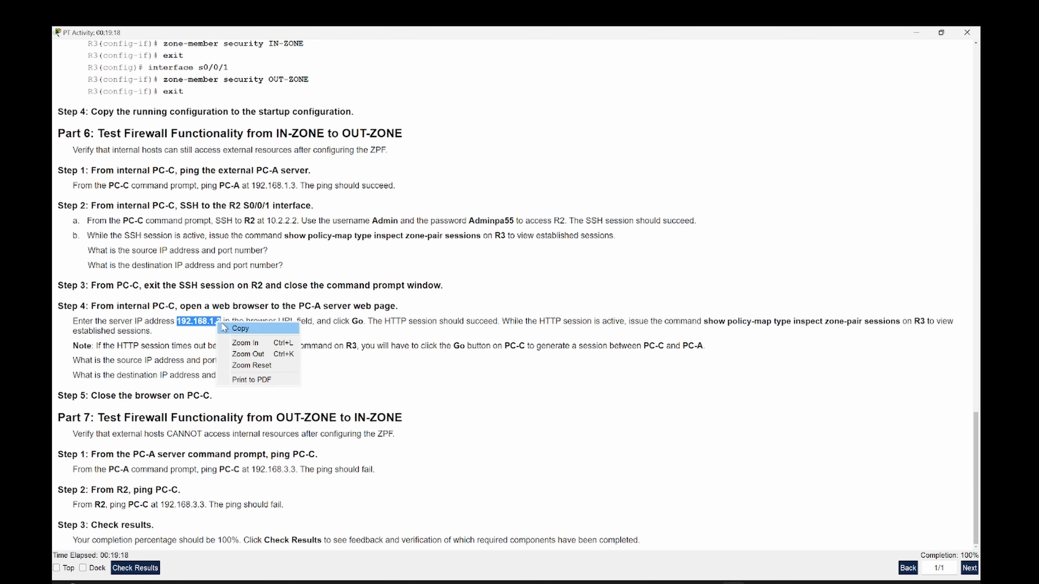
{"action": "left_click", "coordinate": [228, 328]}
- Open PC-C's desktop from the topology and place its window over the activity instructions
{"action": "mouse_move", "coordinate": [733, 583]}
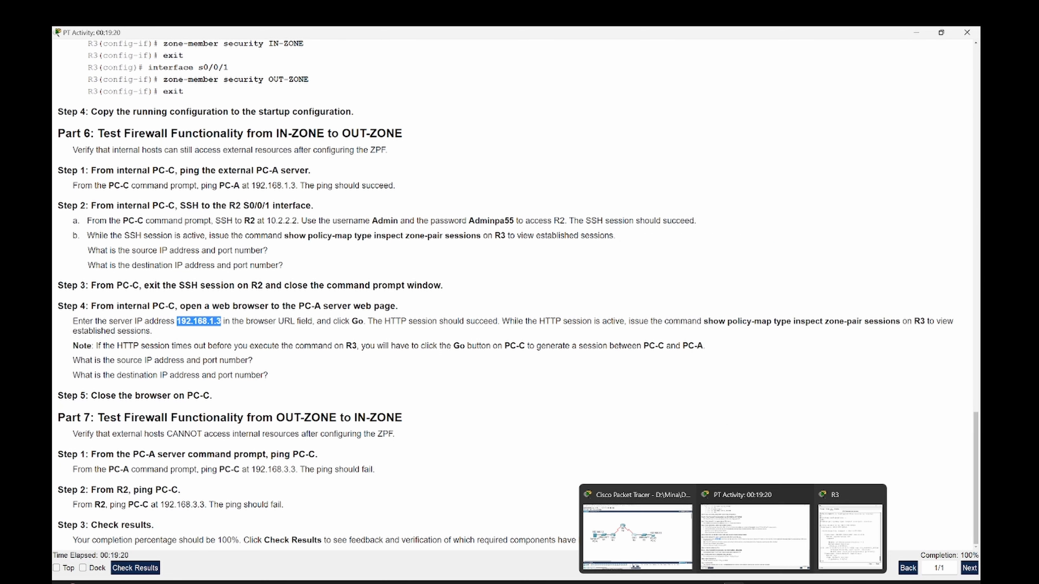
{"action": "left_click", "coordinate": [637, 532]}
{"action": "left_click", "coordinate": [645, 299]}
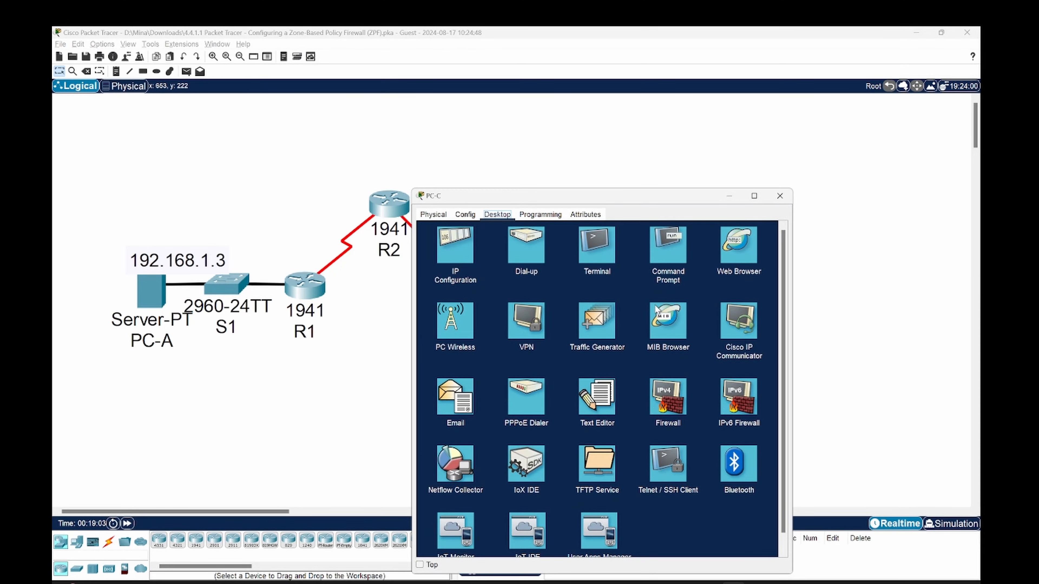
{"action": "left_click_drag", "start_coordinate": [653, 197], "coordinate": [837, 120]}
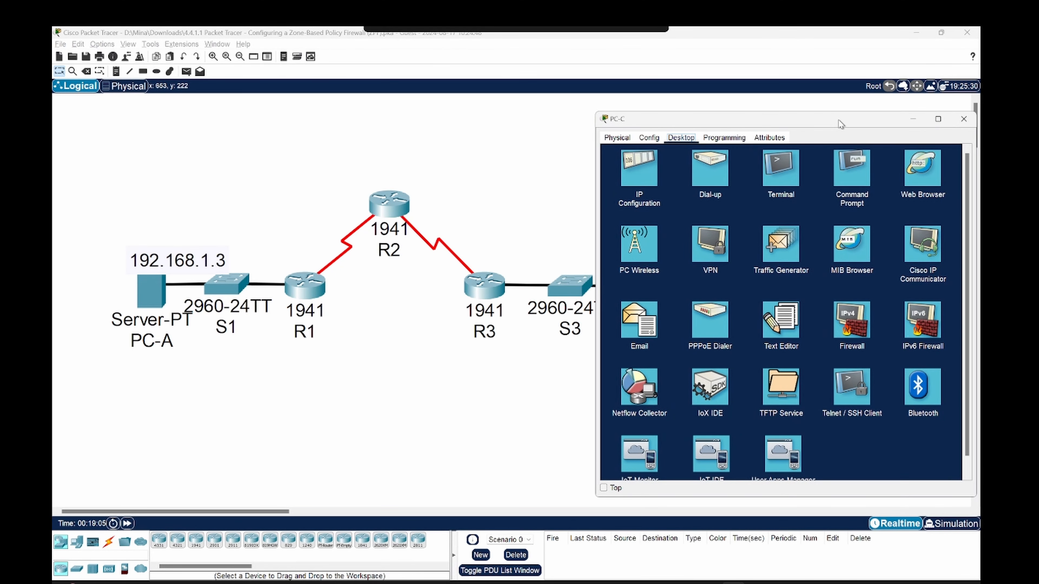
{"action": "mouse_move", "coordinate": [733, 582]}
{"action": "left_click", "coordinate": [712, 516]}
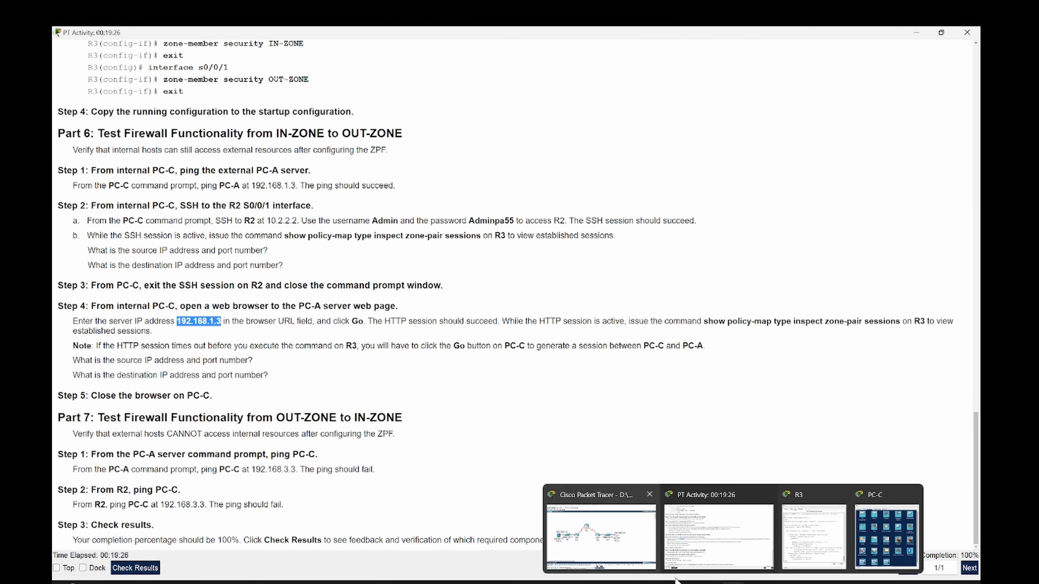
{"action": "mouse_move", "coordinate": [733, 583]}
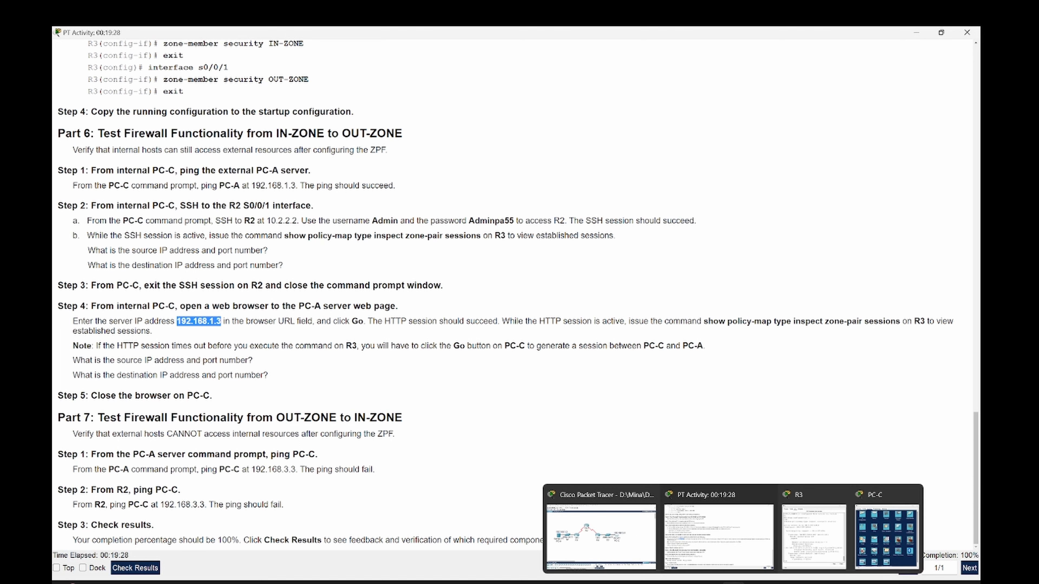
{"action": "left_click", "coordinate": [892, 523]}
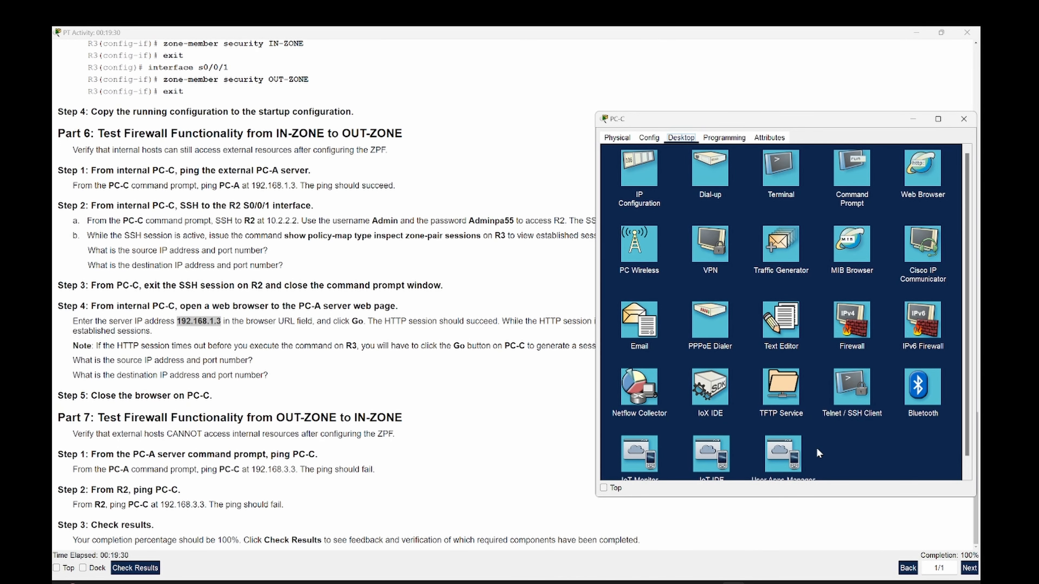
- Open the web browser on PC-C and load the PC-A server page at the copied address 192.168.1.3
{"action": "left_click", "coordinate": [932, 158]}
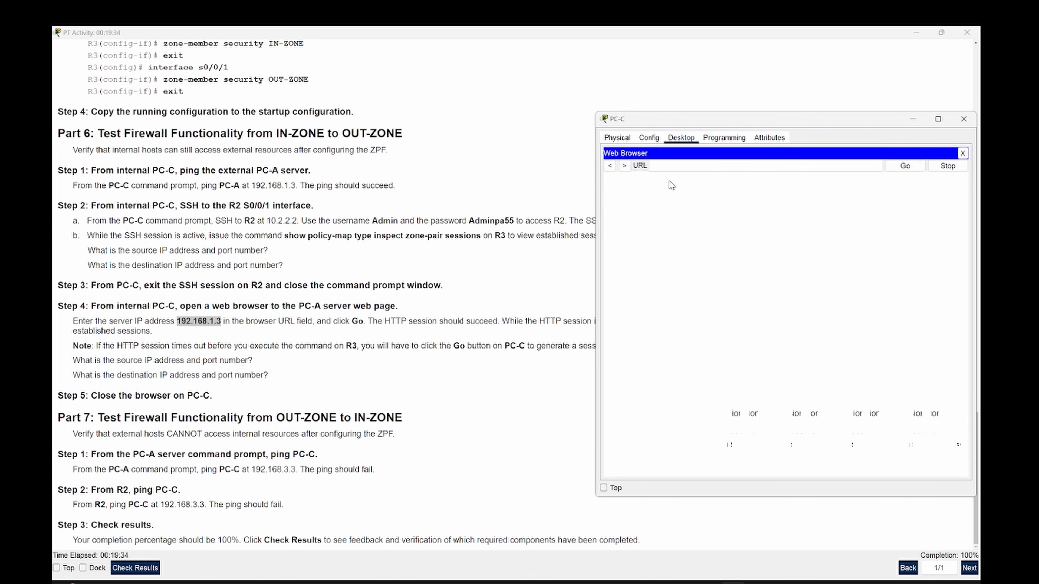
{"action": "right_click", "coordinate": [668, 164]}
{"action": "left_click", "coordinate": [700, 220]}
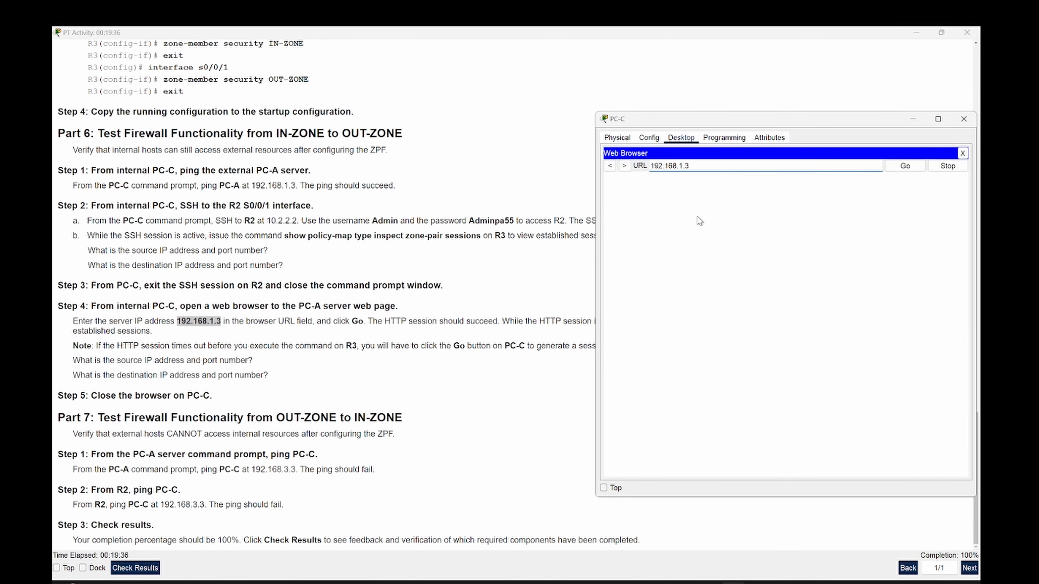
{"action": "key", "text": "Return"}
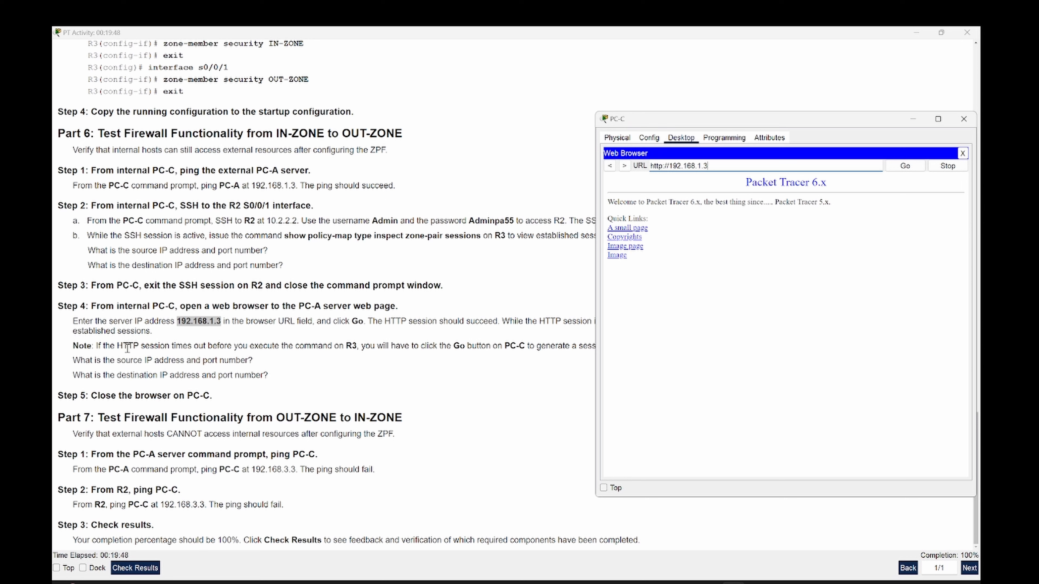
- Copy the command "show policy-map type inspect zone-pair sessions" from Part 6 Step 4 of the instructions
{"action": "left_click", "coordinate": [266, 345]}
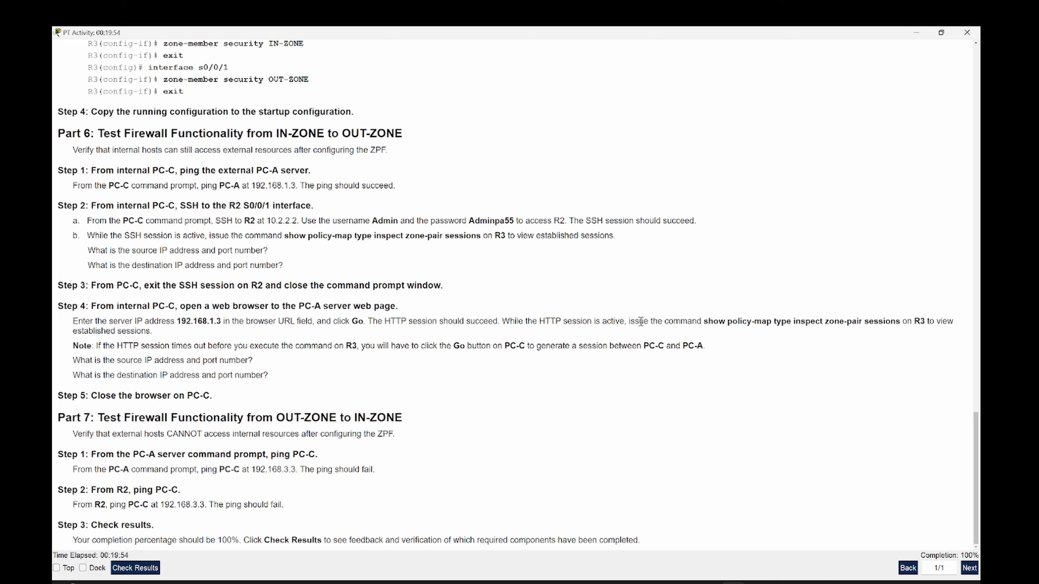
{"action": "left_click_drag", "start_coordinate": [703, 322], "coordinate": [902, 322]}
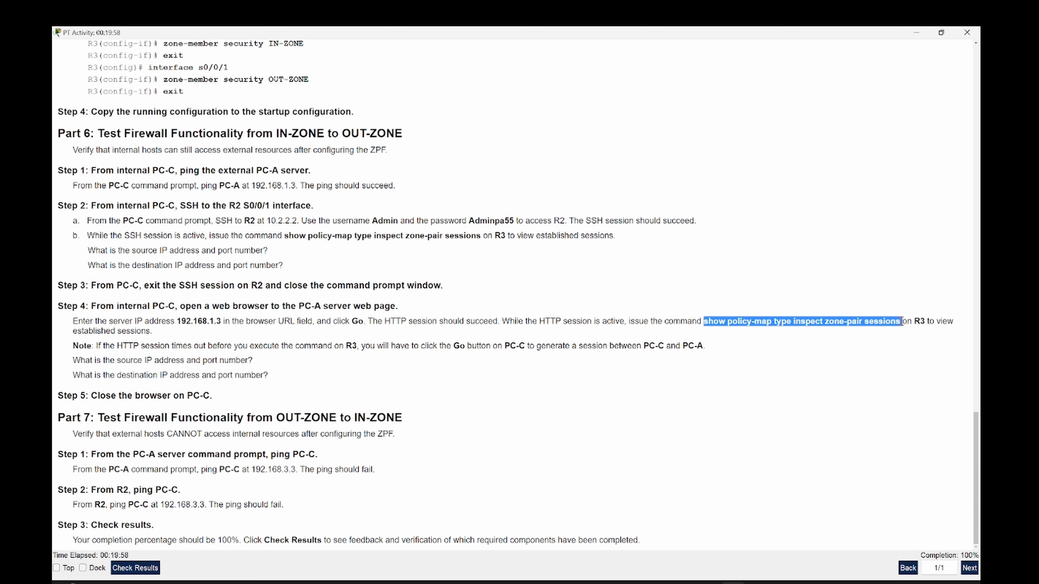
{"action": "right_click", "coordinate": [863, 320]}
{"action": "left_click", "coordinate": [875, 328]}
- Bring up R3's command line, add several blank prompt lines and run the copied "show policy-map type inspect zone-pair sessions" command
{"action": "mouse_move", "coordinate": [743, 581]}
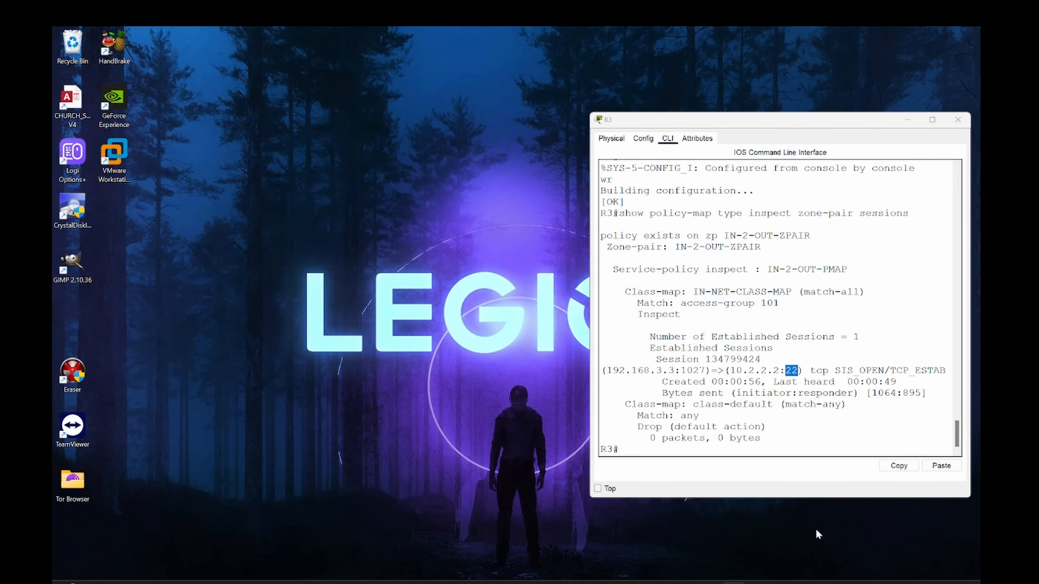
{"action": "left_click", "coordinate": [814, 530]}
{"action": "left_click", "coordinate": [785, 415]}
{"action": "key", "text": "Return"}
{"action": "key", "text": "Return"}
{"action": "key", "text": "Return"}
{"action": "key", "text": "Return"}
{"action": "key", "text": "Return"}
{"action": "key", "text": "Return"}
{"action": "key", "text": "Return"}
{"action": "key", "text": "Return"}
{"action": "key", "text": "Return"}
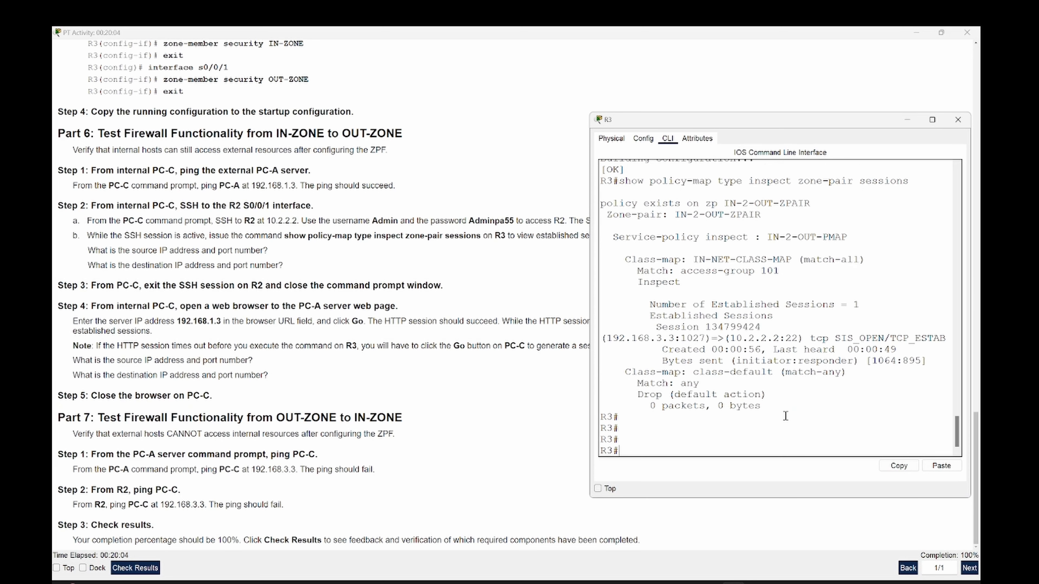
{"action": "right_click", "coordinate": [785, 416]}
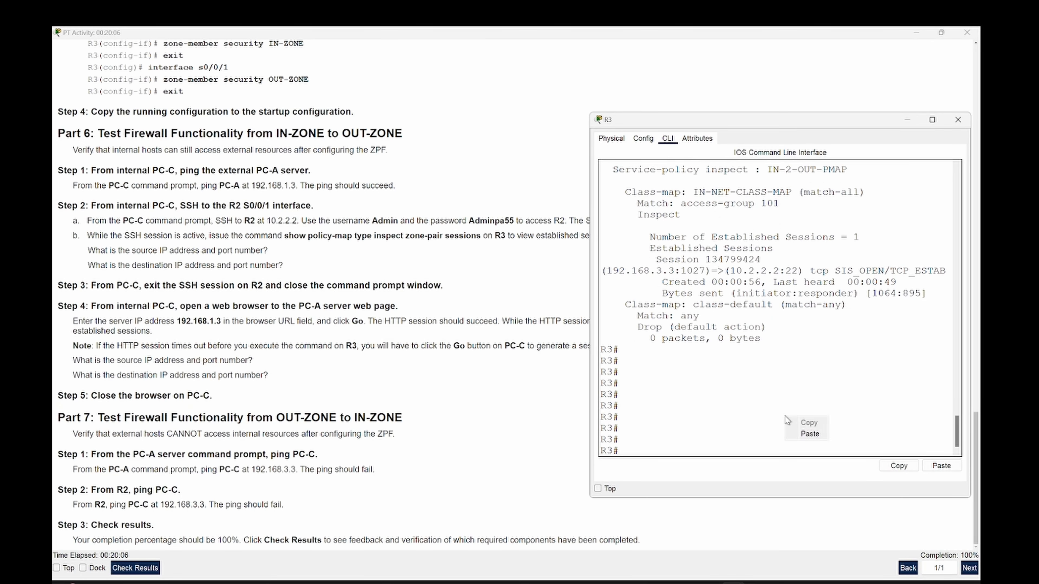
{"action": "left_click", "coordinate": [803, 434]}
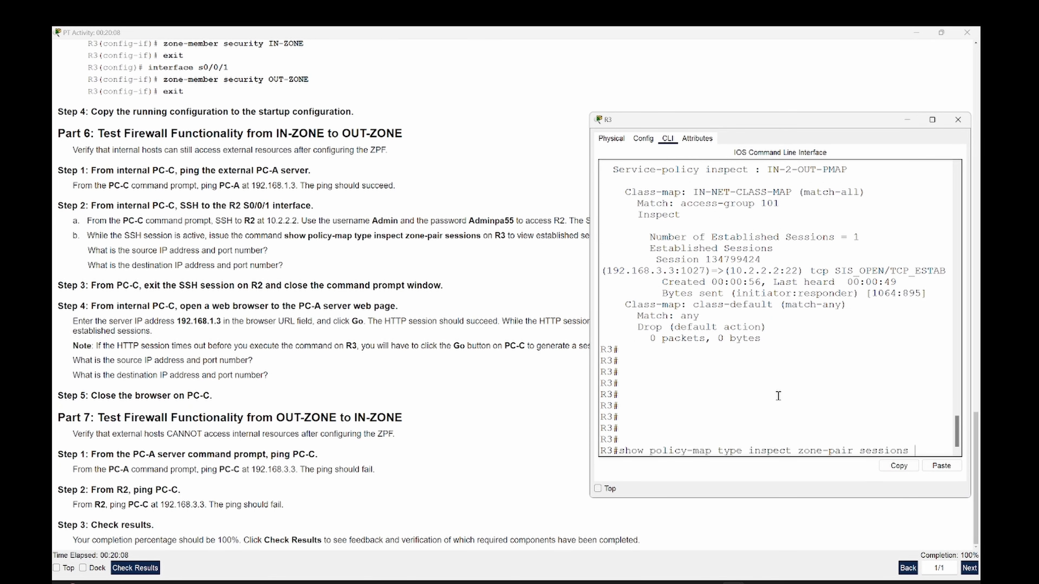
{"action": "key", "text": "Return"}
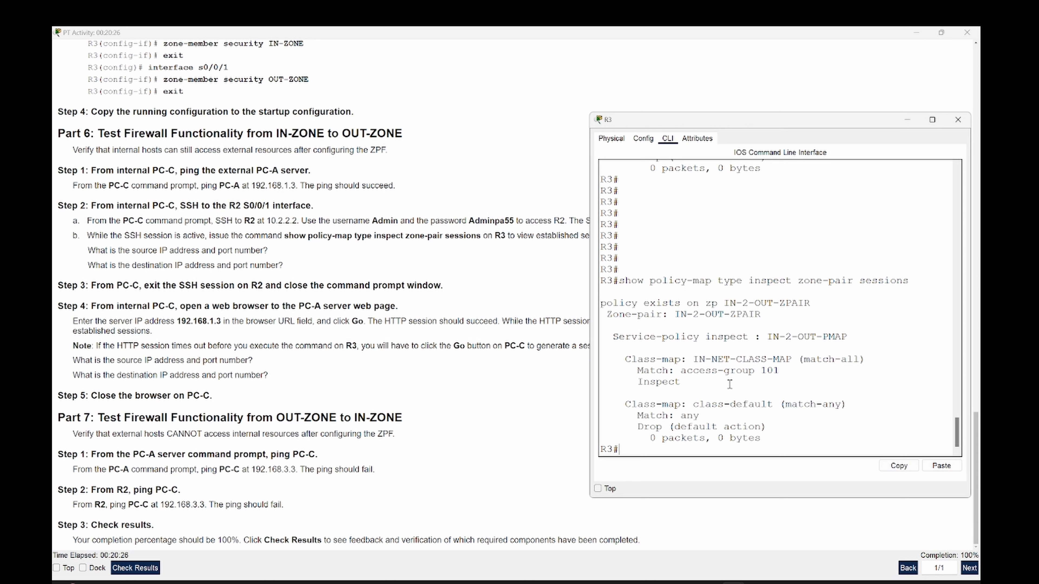
- Check R3's zone-pair output for an established HTTP session and repeat the "show policy-map type inspect zone-pair sessions" command
{"action": "scroll", "coordinate": [732, 377], "scroll_direction": "up", "scroll_amount": 4}
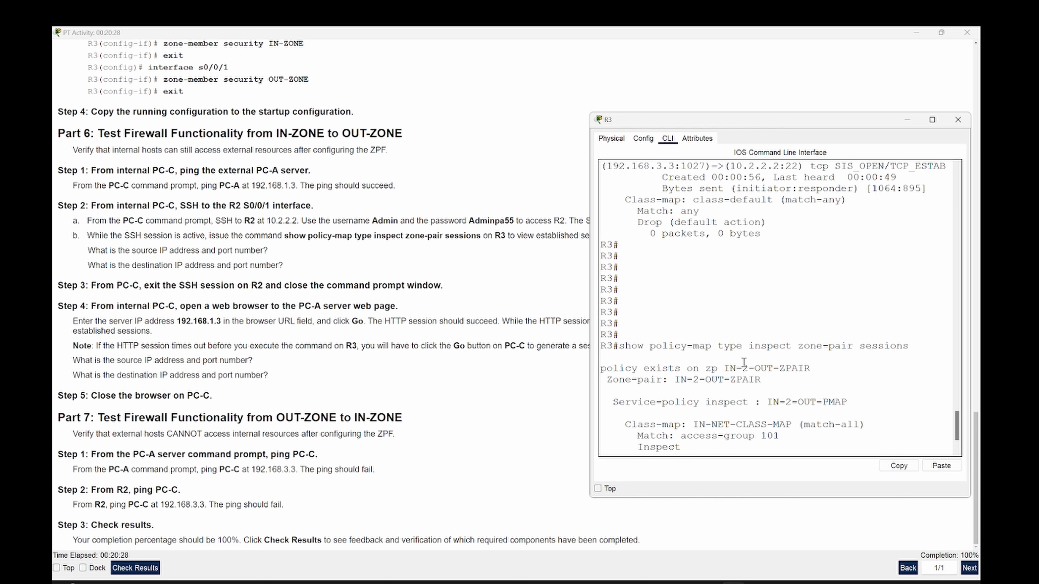
{"action": "scroll", "coordinate": [744, 363], "scroll_direction": "down", "scroll_amount": 5}
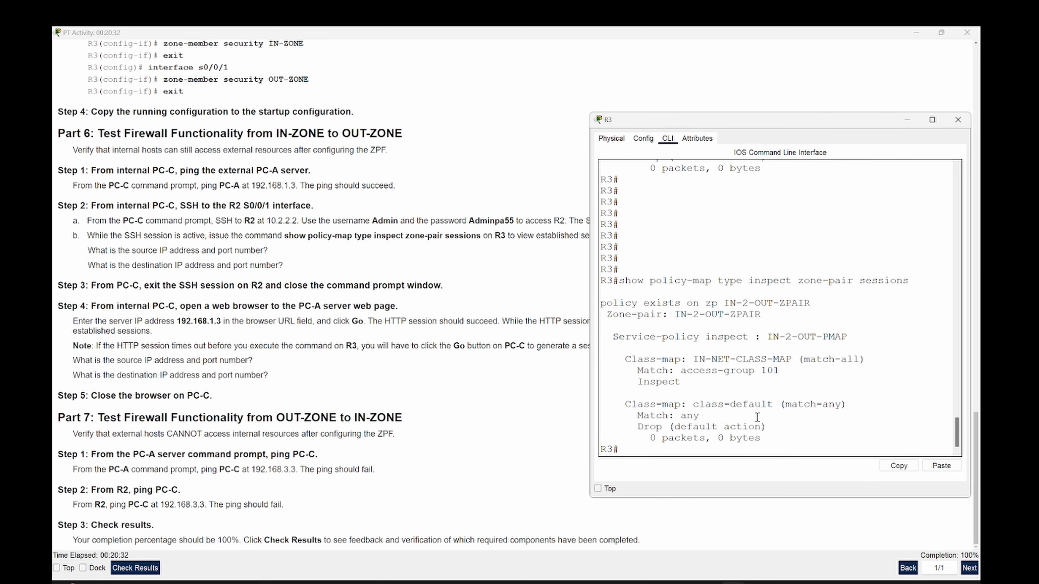
{"action": "key", "text": "Up"}
{"action": "key", "text": "Return"}
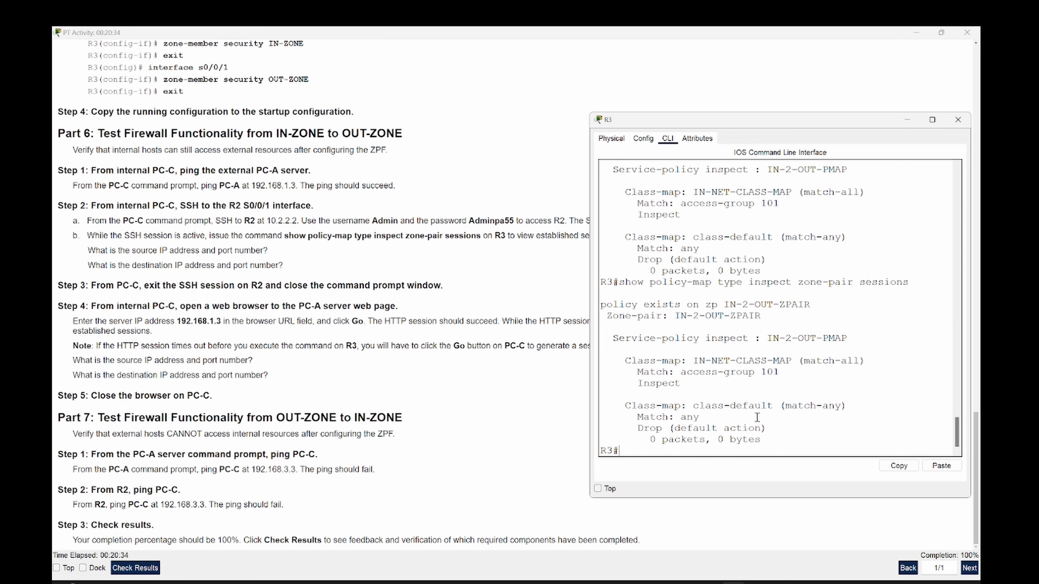
{"action": "left_click", "coordinate": [733, 583]}
{"action": "left_click", "coordinate": [795, 547]}
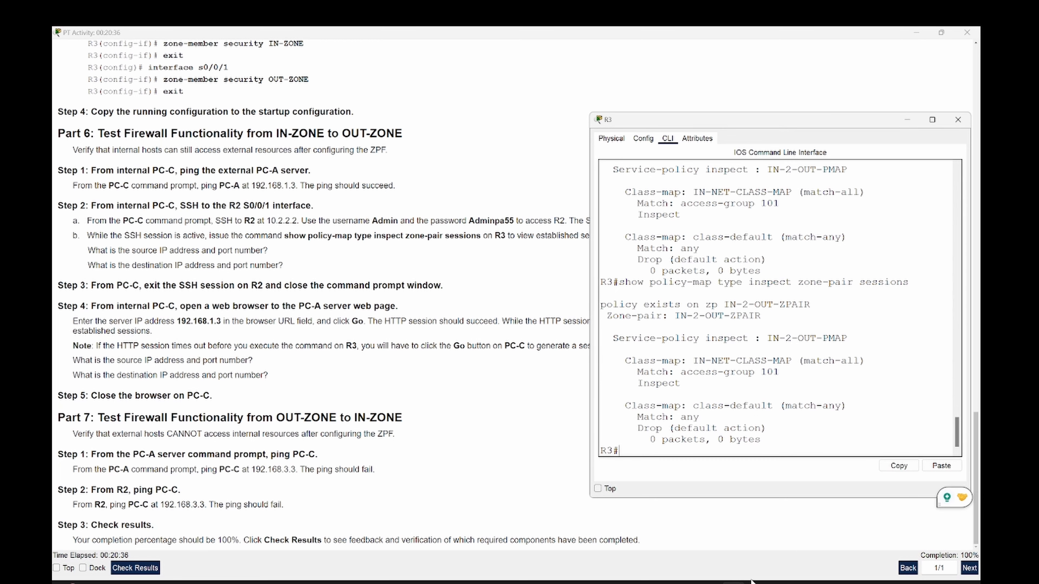
{"action": "left_click", "coordinate": [736, 583]}
{"action": "left_click", "coordinate": [868, 531]}
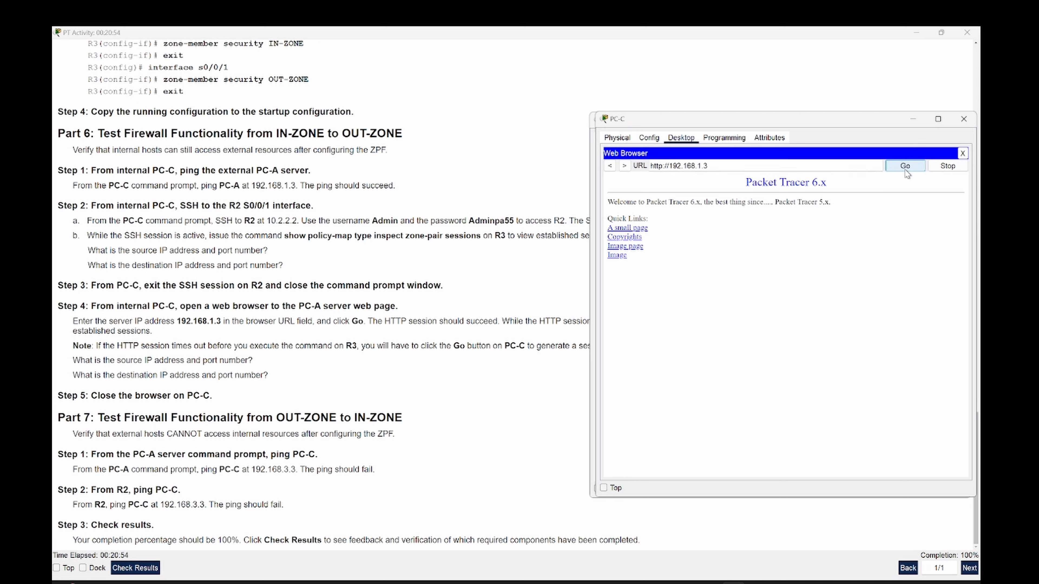
{"action": "left_click", "coordinate": [905, 167]}
{"action": "left_click", "coordinate": [867, 166]}
{"action": "key", "text": "BackSpace"}
{"action": "key", "text": "Return"}
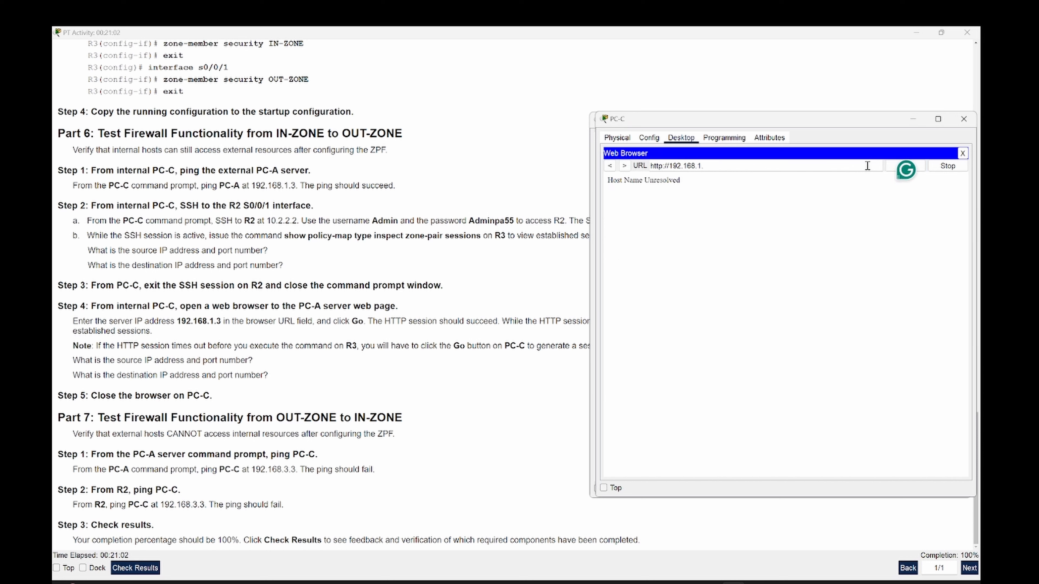
{"action": "type", "text": "3"}
{"action": "key", "text": "Return"}
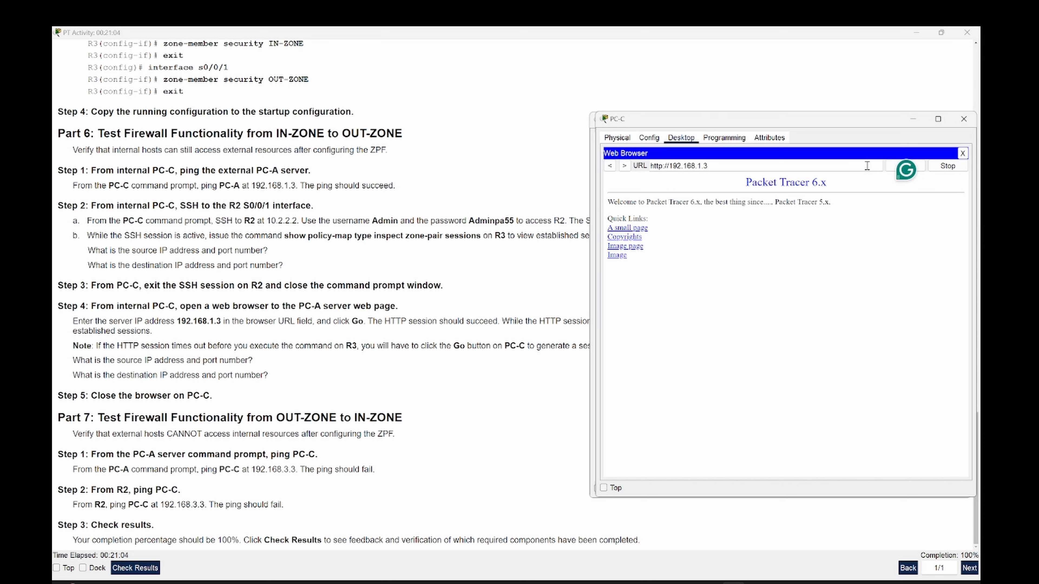
- Switch back to R3 and rerun "show policy-map type inspect zone-pair sessions" right after the page request
{"action": "mouse_move", "coordinate": [739, 580]}
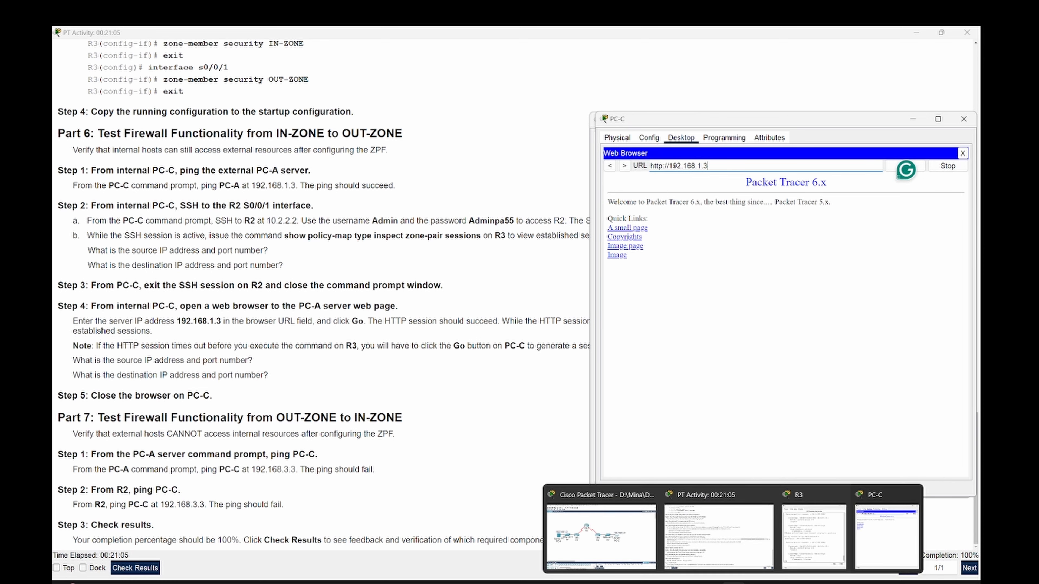
{"action": "left_click", "coordinate": [795, 549]}
{"action": "key", "text": "Up"}
{"action": "key", "text": "Return"}
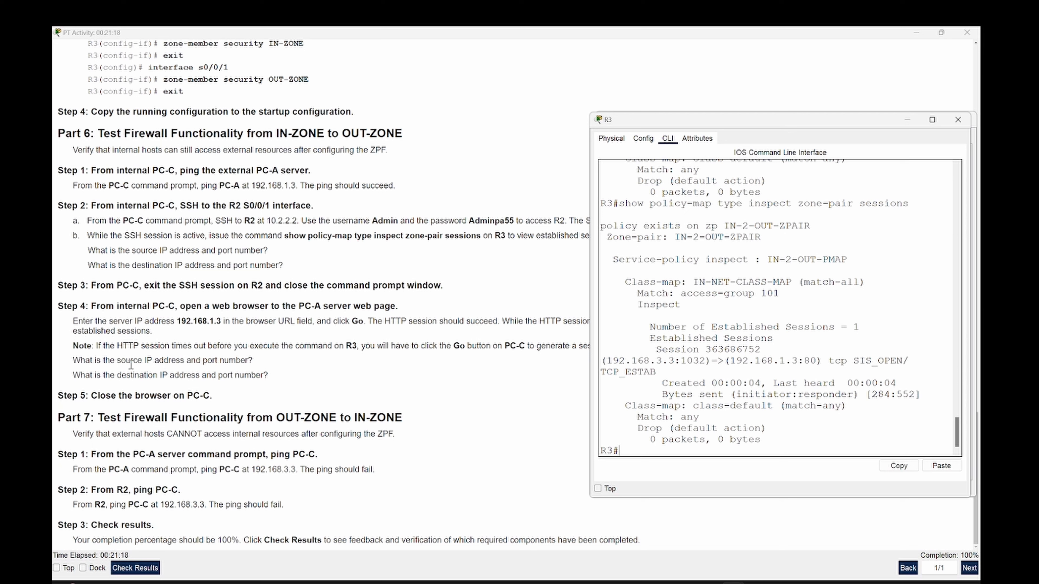
- Examine the HTTP session's source and destination addresses and ports in R3's output, and compare its destination port with the earlier SSH session's
{"action": "left_click_drag", "start_coordinate": [607, 361], "coordinate": [797, 360]}
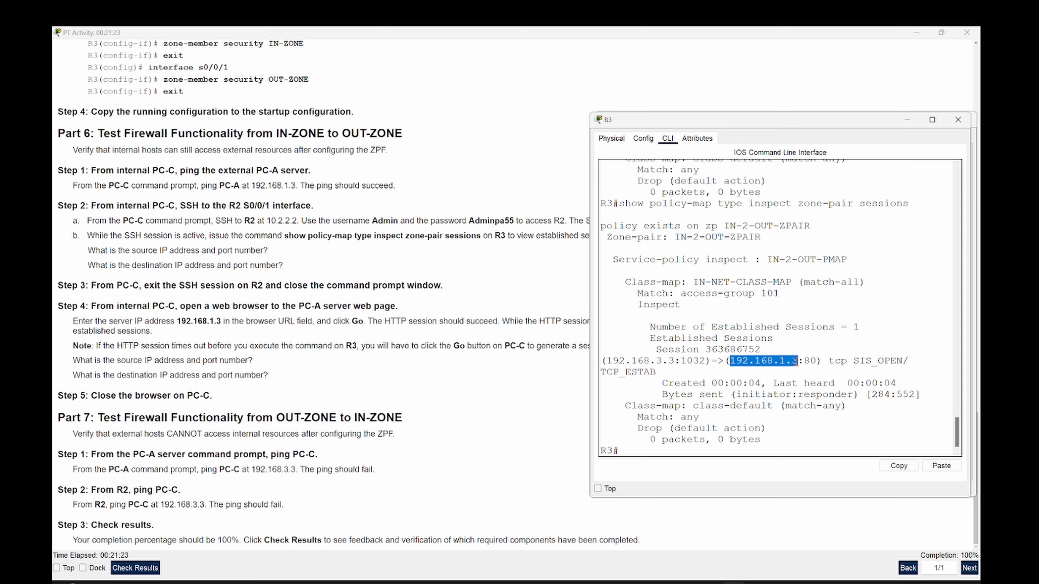
{"action": "double_click", "coordinate": [810, 360]}
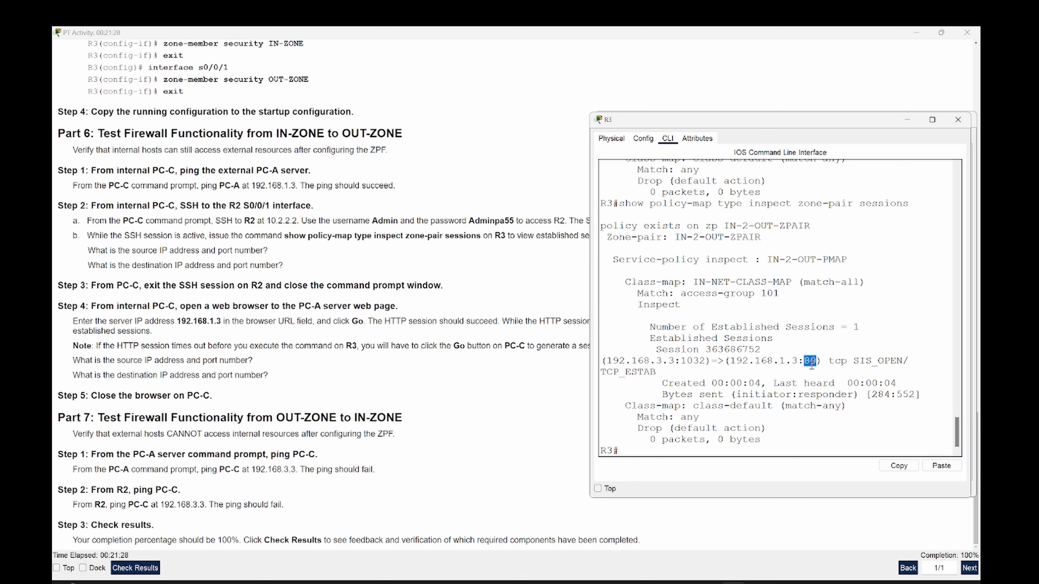
{"action": "scroll", "coordinate": [811, 364], "scroll_direction": "up", "scroll_amount": 3}
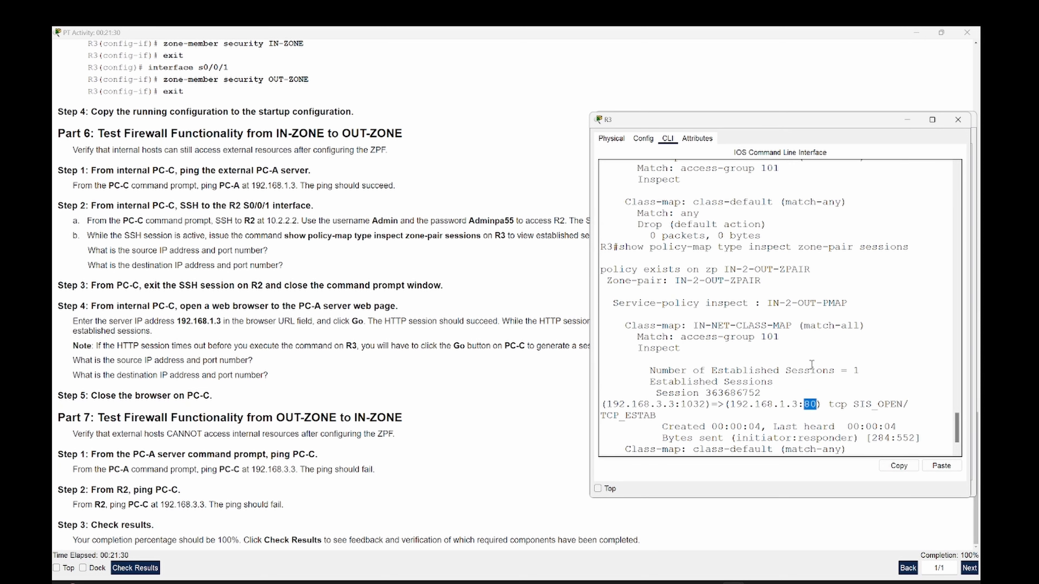
{"action": "scroll", "coordinate": [811, 364], "scroll_direction": "up", "scroll_amount": 5}
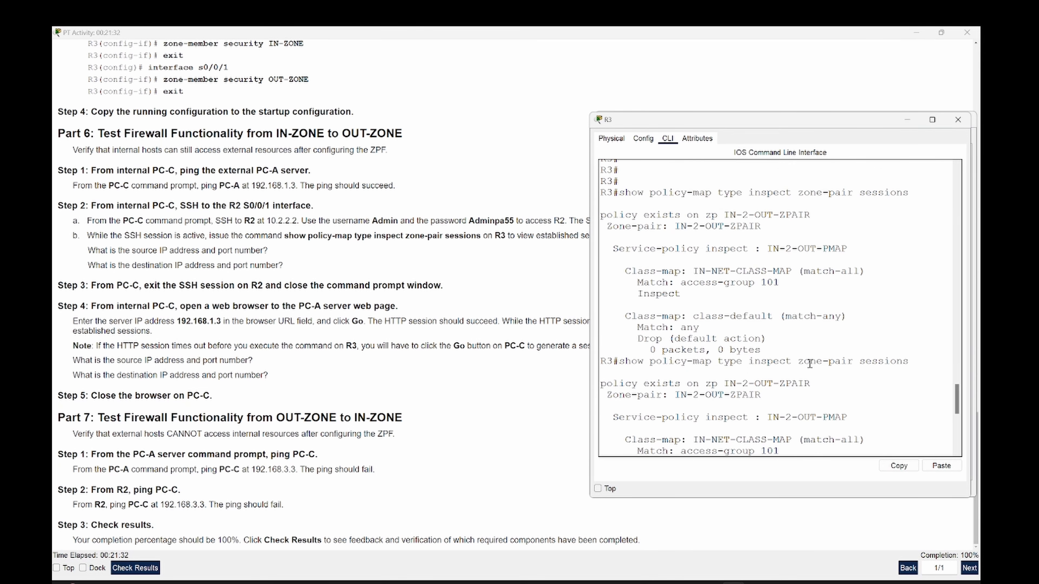
{"action": "scroll", "coordinate": [808, 356], "scroll_direction": "up", "scroll_amount": 2}
{"action": "scroll", "coordinate": [816, 254], "scroll_direction": "up", "scroll_amount": 1}
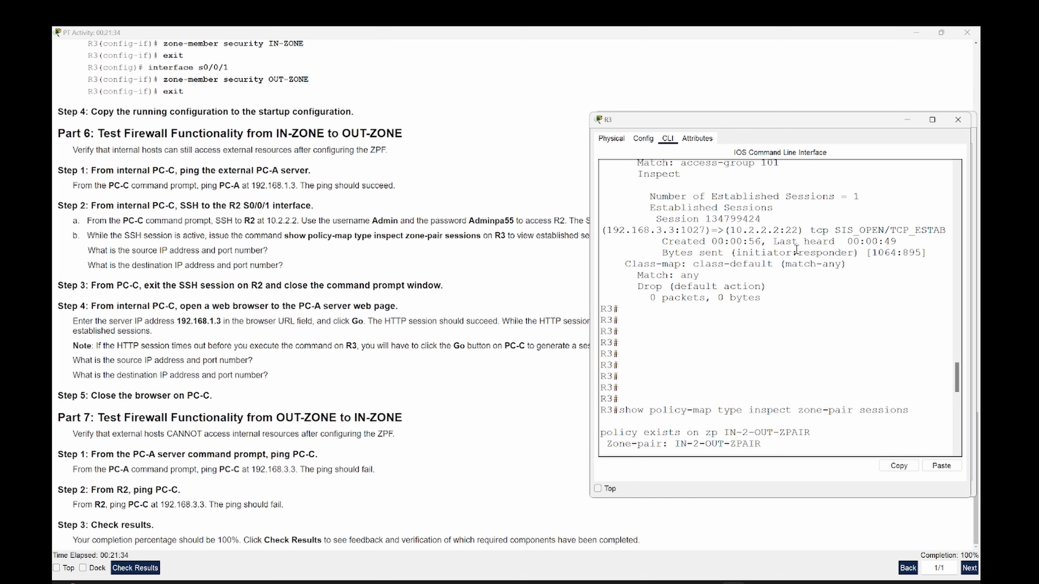
{"action": "double_click", "coordinate": [790, 230]}
{"action": "scroll", "coordinate": [779, 329], "scroll_direction": "down", "scroll_amount": 7}
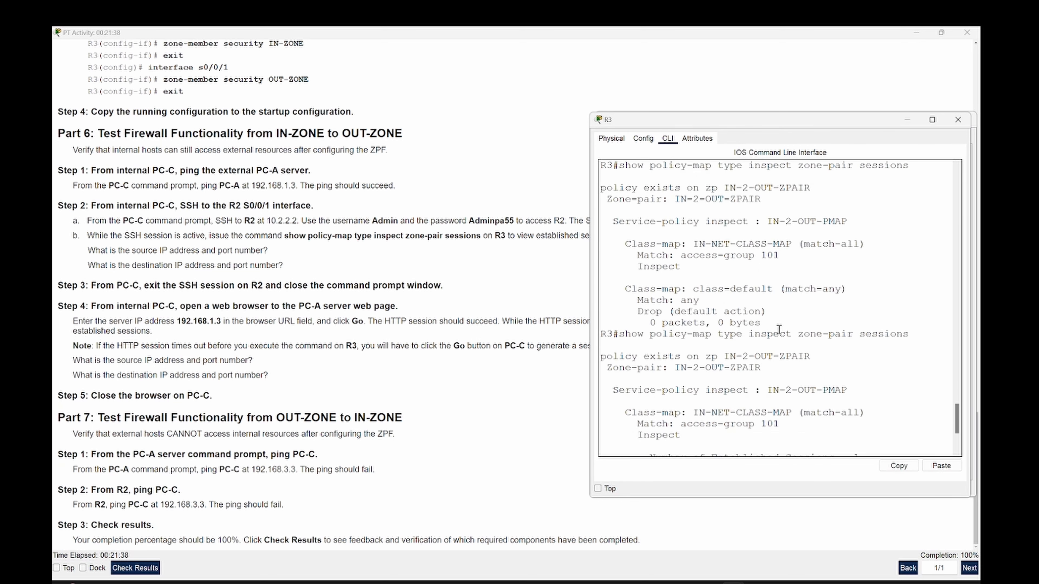
{"action": "scroll", "coordinate": [778, 330], "scroll_direction": "down", "scroll_amount": 3}
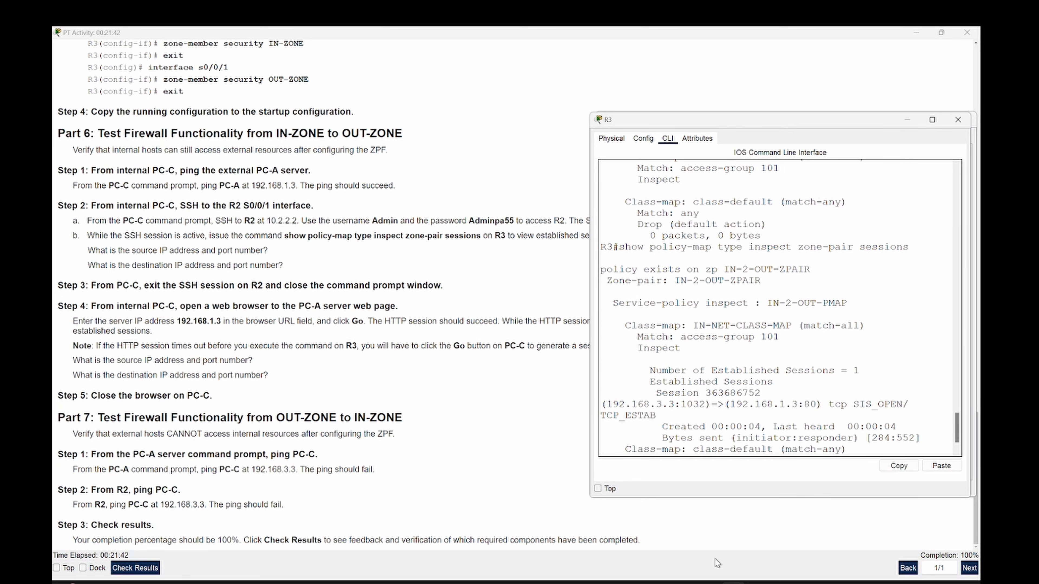
- Bring PC-C back to the front and close its web browser
{"action": "mouse_move", "coordinate": [717, 572]}
{"action": "left_click", "coordinate": [887, 527]}
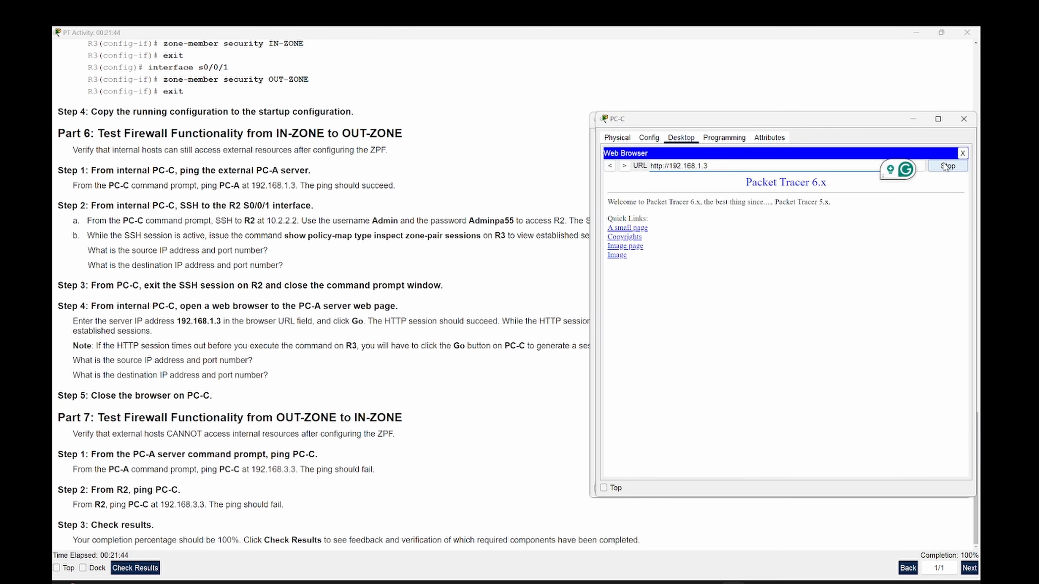
{"action": "left_click", "coordinate": [962, 153]}
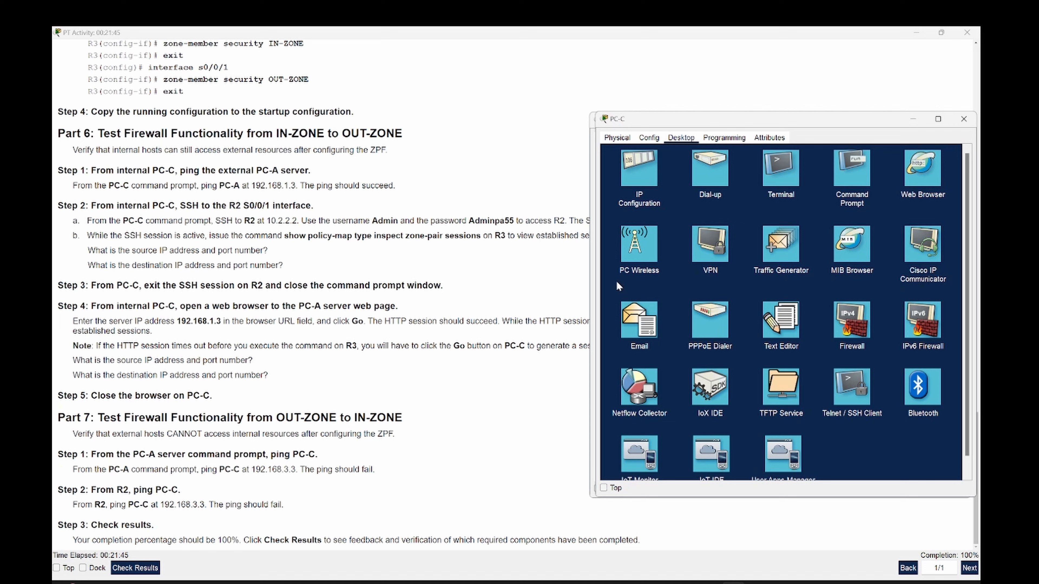
- Copy PC-C's address 192.168.3.3 from Step 1 of the Part 7 instructions and close the leftover R3 window
{"action": "left_click", "coordinate": [290, 372]}
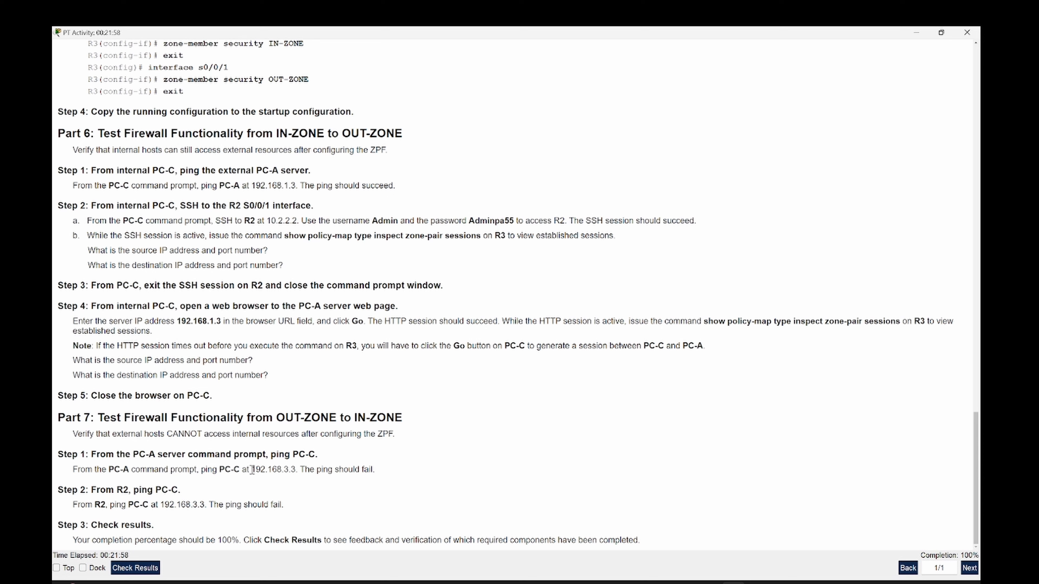
{"action": "left_click_drag", "start_coordinate": [252, 470], "coordinate": [290, 468]}
{"action": "right_click", "coordinate": [284, 470]}
{"action": "left_click", "coordinate": [310, 477]}
{"action": "mouse_move", "coordinate": [710, 583]}
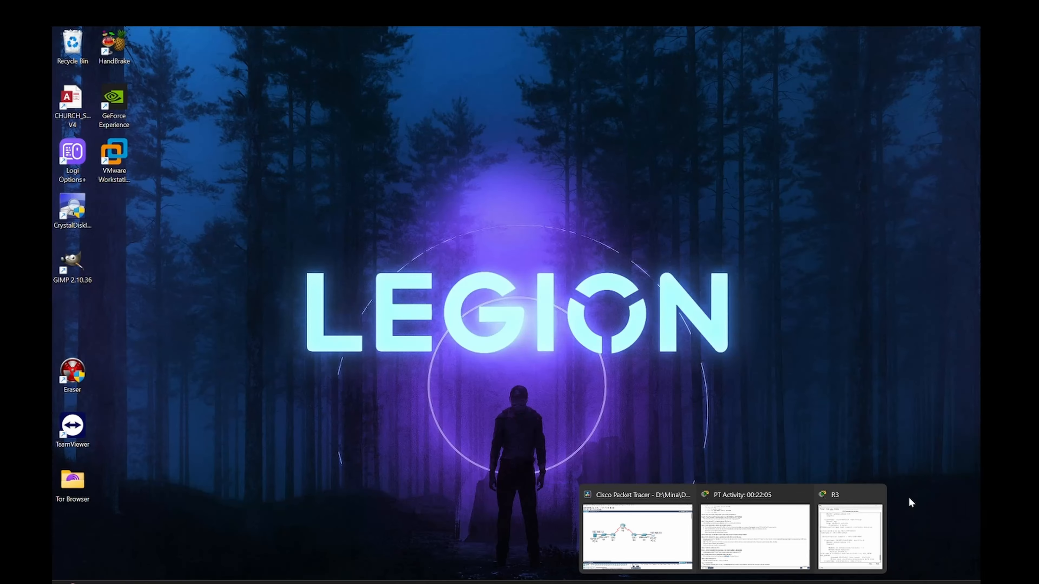
{"action": "left_click", "coordinate": [887, 508]}
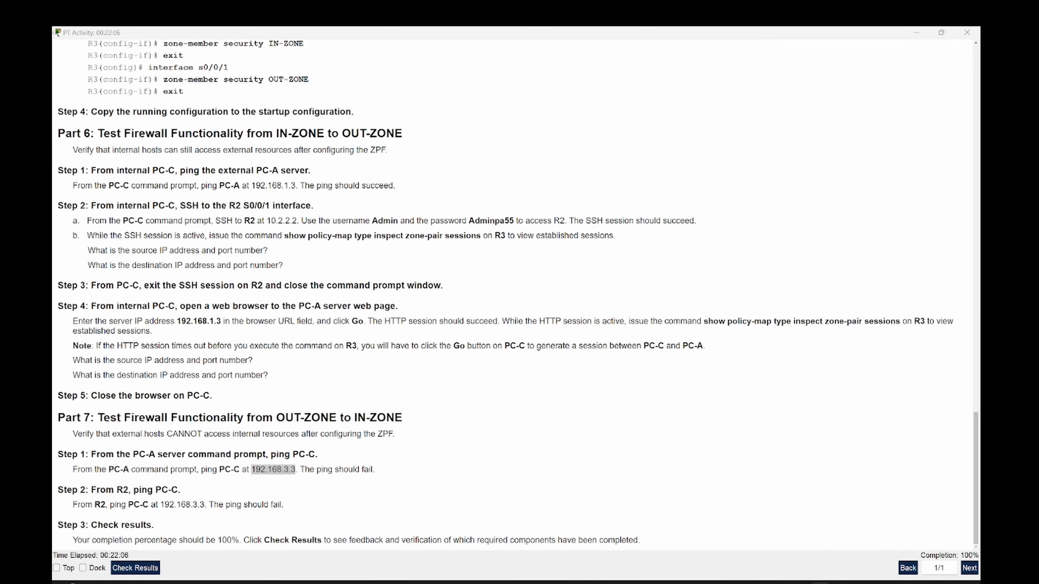
- From the topology, open the command prompt of server PC-A and ping PC-C at 192.168.3.3
{"action": "mouse_move", "coordinate": [732, 582]}
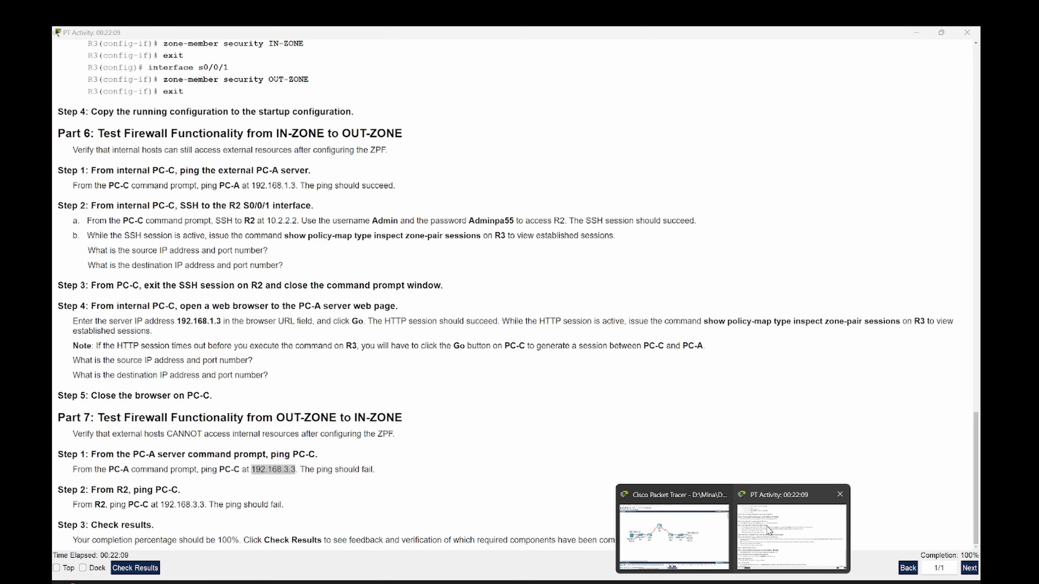
{"action": "left_click", "coordinate": [673, 532]}
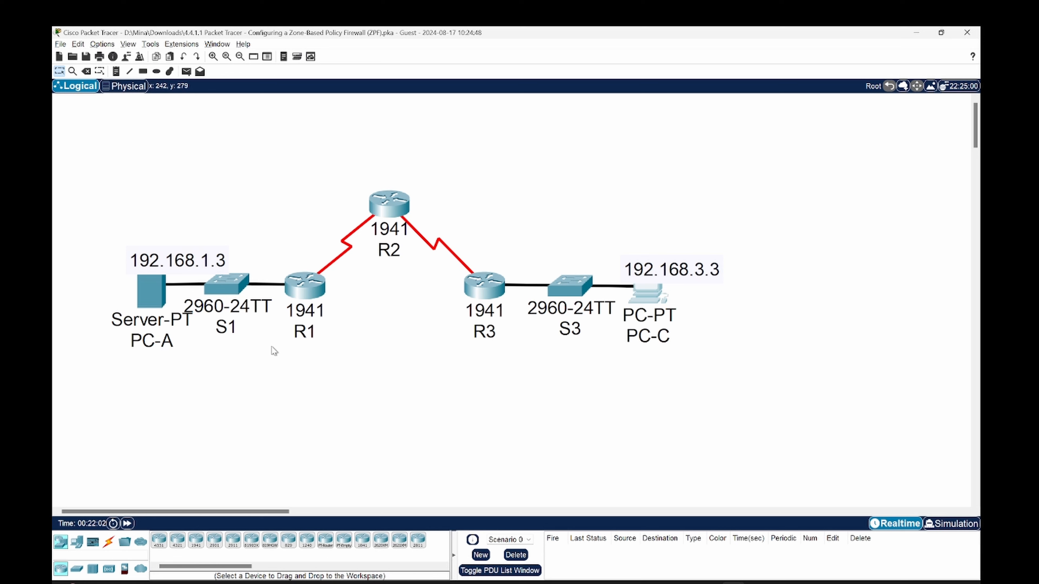
{"action": "left_click", "coordinate": [159, 294]}
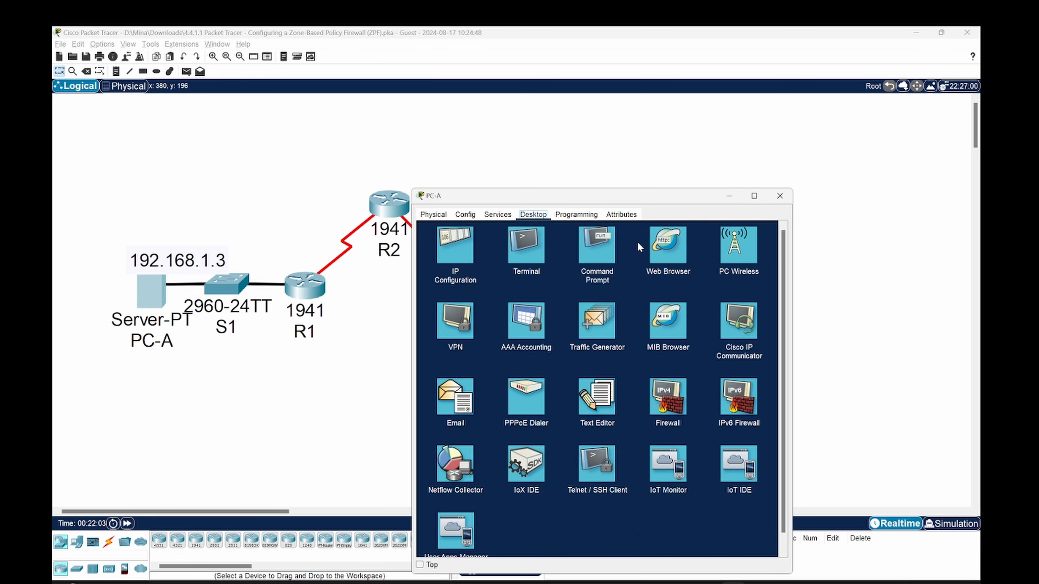
{"action": "left_click", "coordinate": [610, 237]}
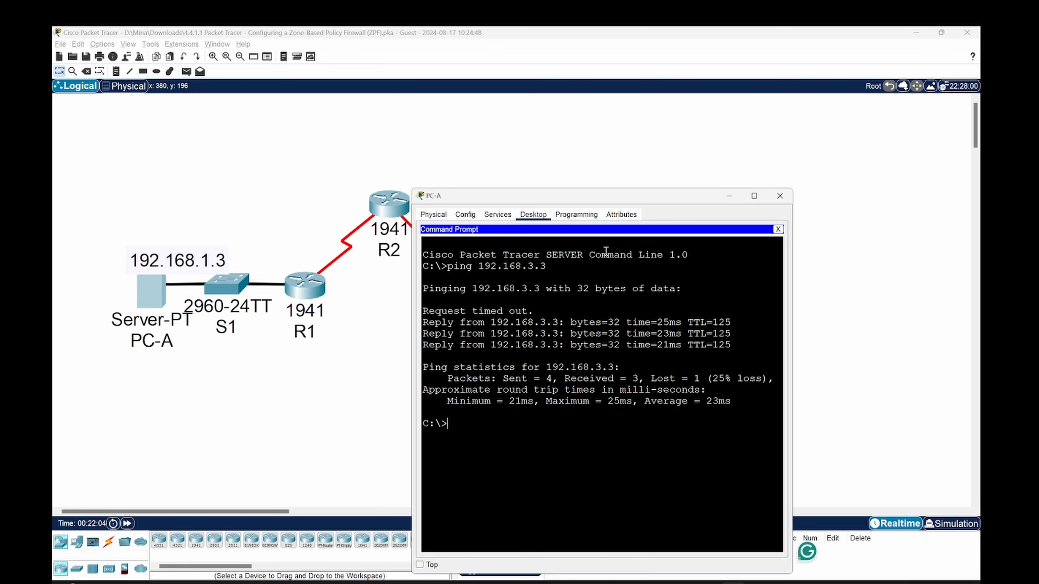
{"action": "type", "text": "ping"}
{"action": "right_click", "coordinate": [582, 436]}
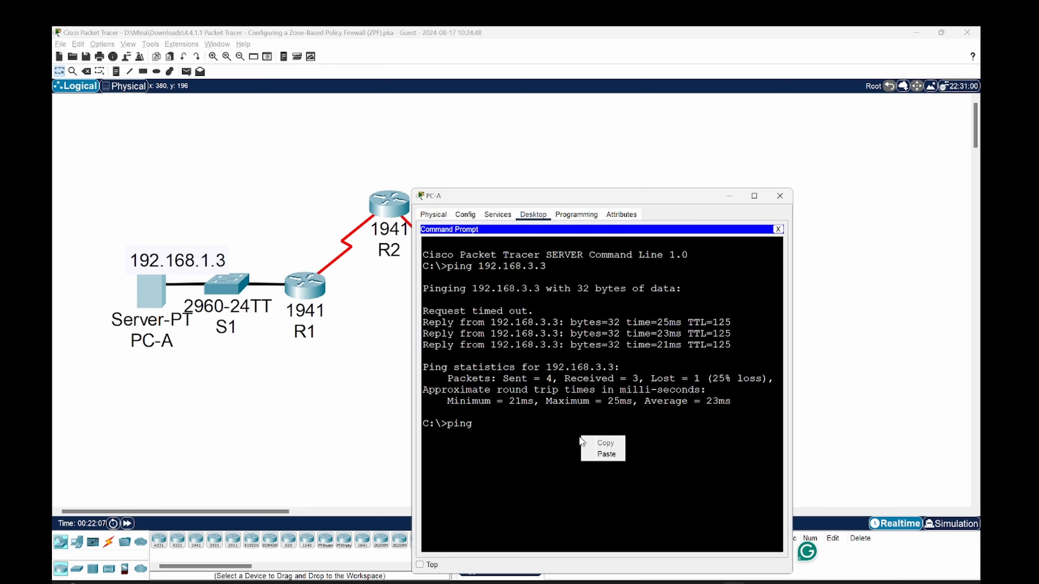
{"action": "left_click", "coordinate": [595, 454]}
{"action": "key", "text": "Return"}
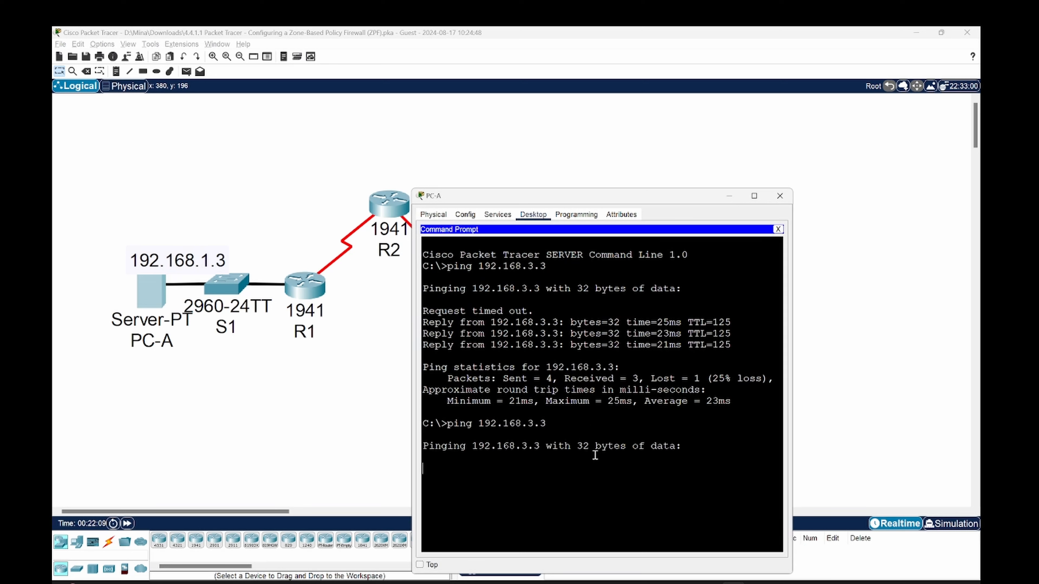
- Compare PC-A's ping output with the result expected in the Part 7 instructions, and close PC-A
{"action": "left_click_drag", "start_coordinate": [612, 198], "coordinate": [793, 96]}
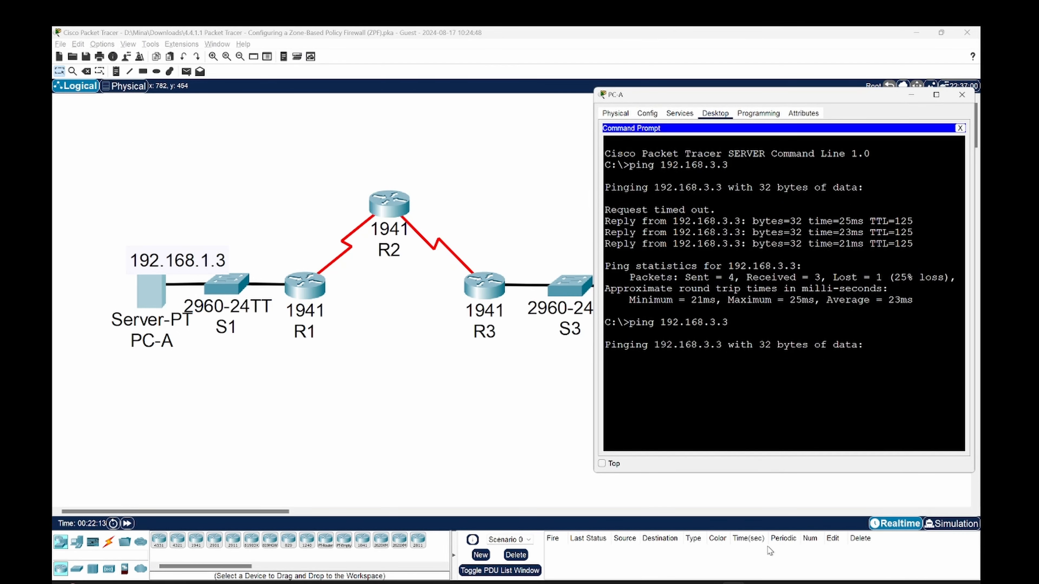
{"action": "mouse_move", "coordinate": [736, 580]}
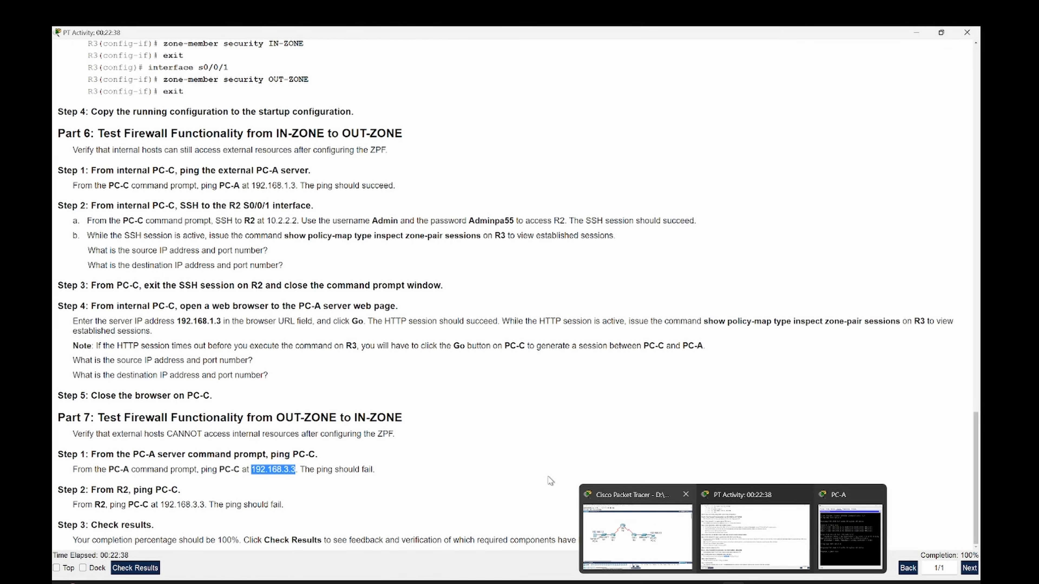
{"action": "left_click", "coordinate": [753, 537]}
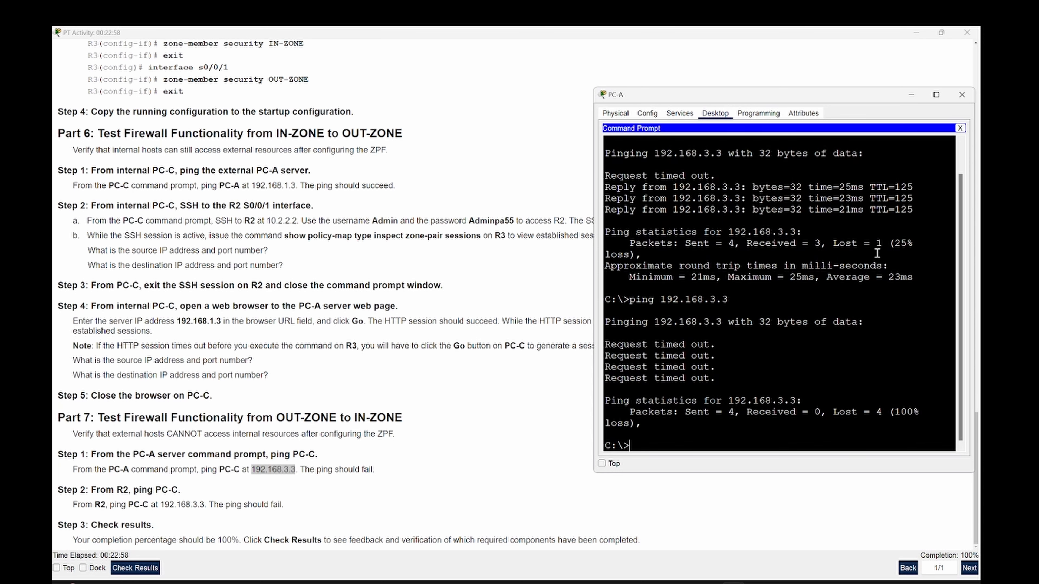
{"action": "left_click", "coordinate": [964, 90]}
- Open router R2's command-line interface from the topology, bring up its login prompt and move the window aside
{"action": "left_click", "coordinate": [732, 583]}
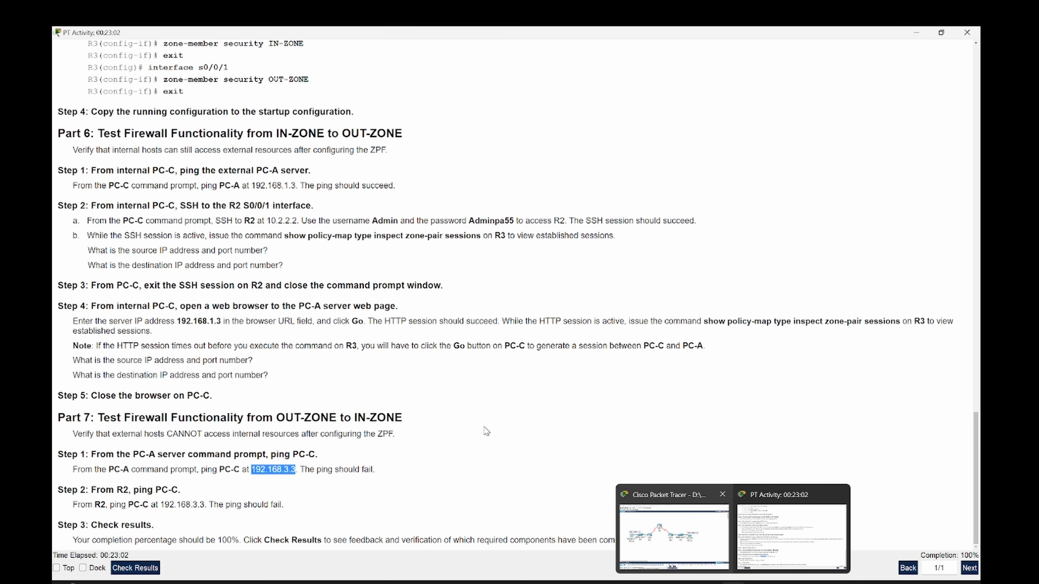
{"action": "double_click", "coordinate": [99, 505]}
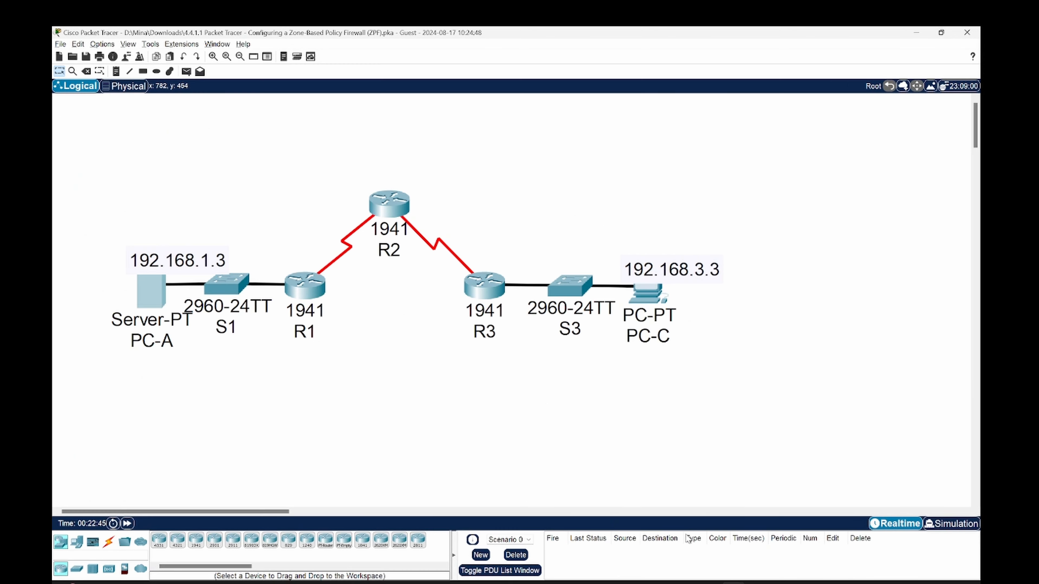
{"action": "left_click", "coordinate": [390, 207]}
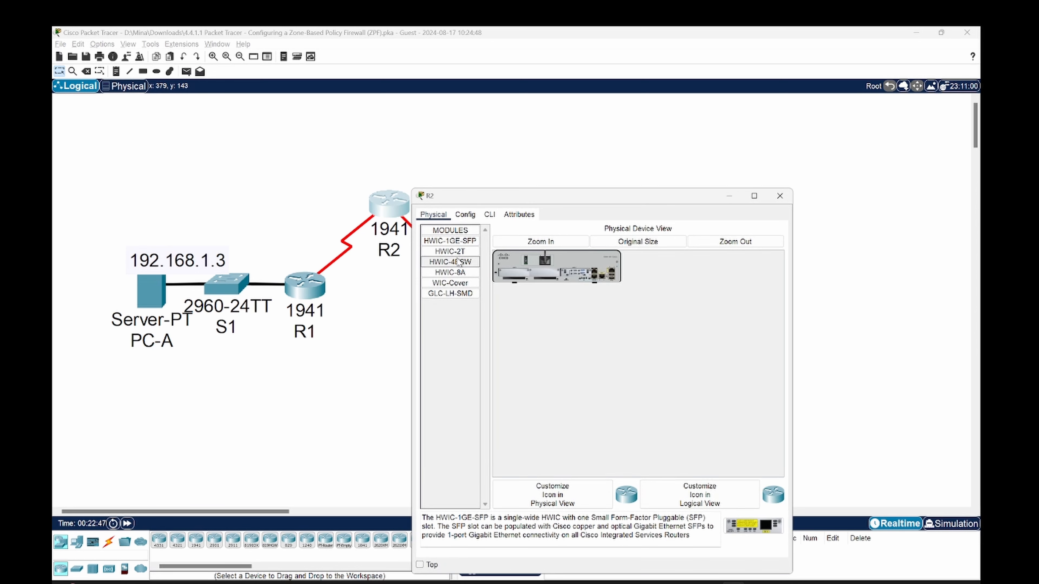
{"action": "left_click", "coordinate": [490, 215]}
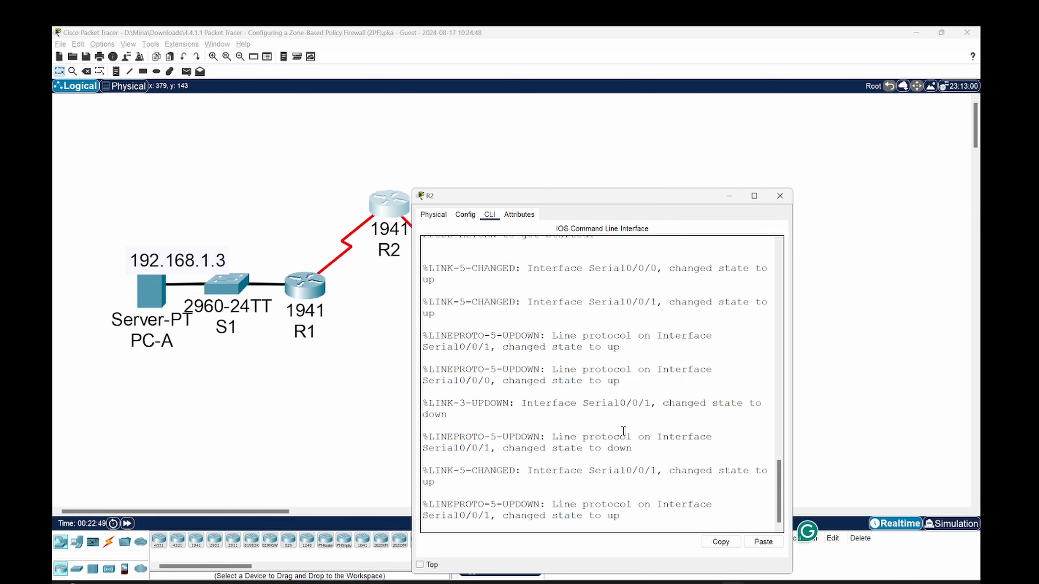
{"action": "key", "text": "Return"}
{"action": "key", "text": "Return"}
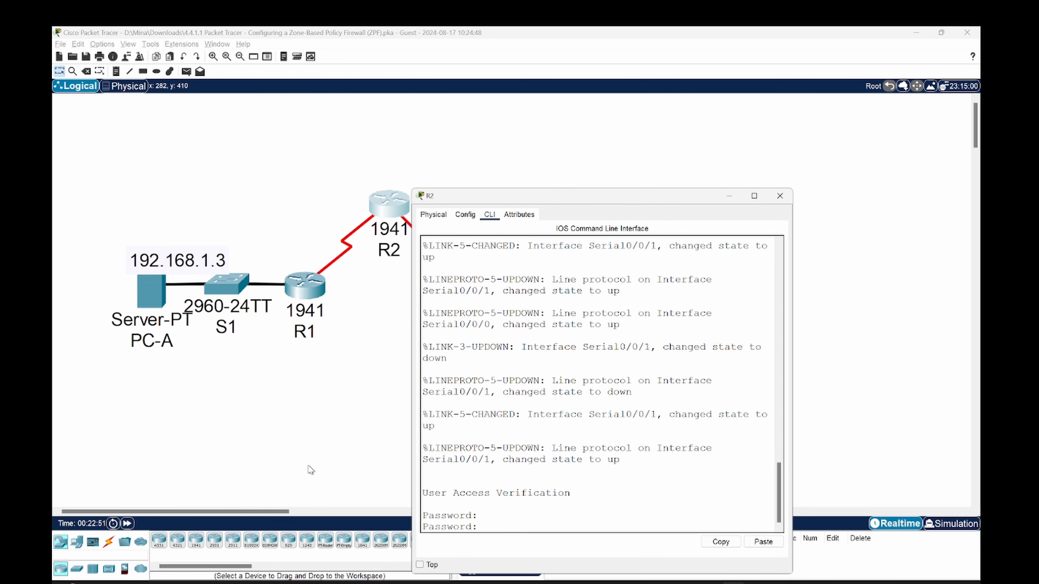
{"action": "left_click_drag", "start_coordinate": [692, 202], "coordinate": [876, 126]}
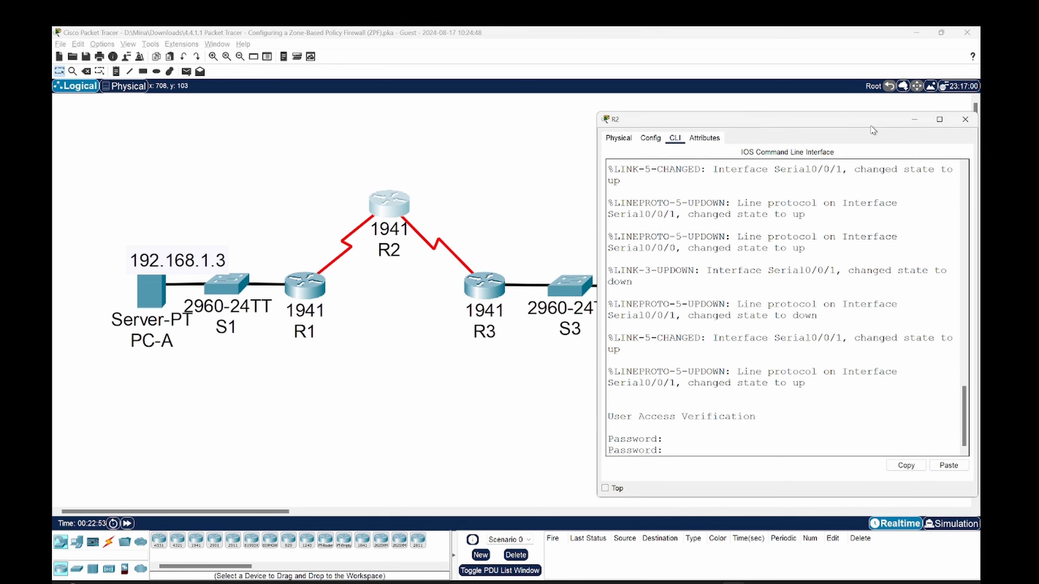
- Find the router console password in the Background/Scenario section of the activity instructions and select it for copying
{"action": "mouse_move", "coordinate": [709, 583]}
{"action": "left_click", "coordinate": [663, 547]}
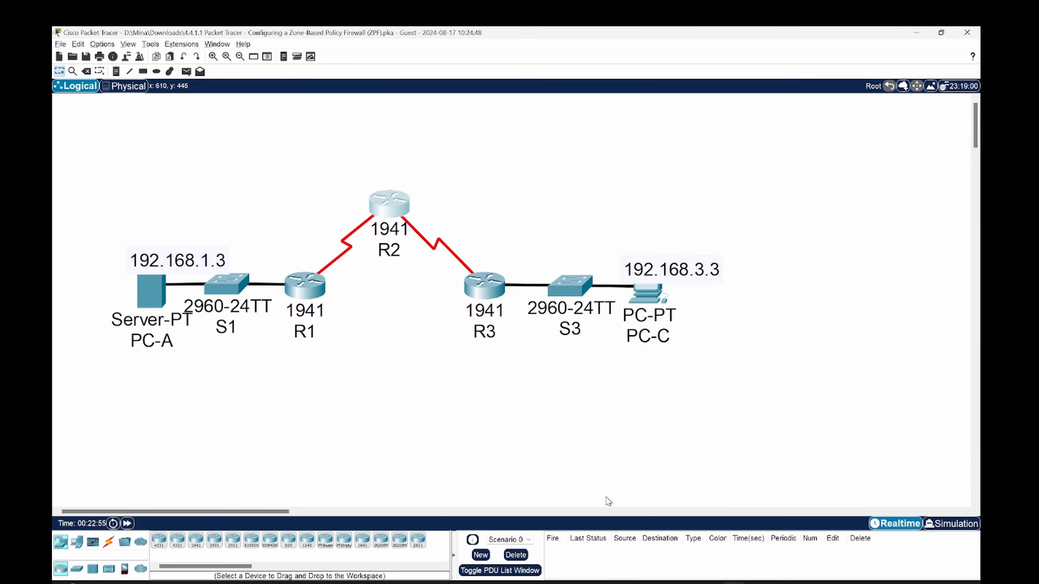
{"action": "left_click", "coordinate": [742, 537]}
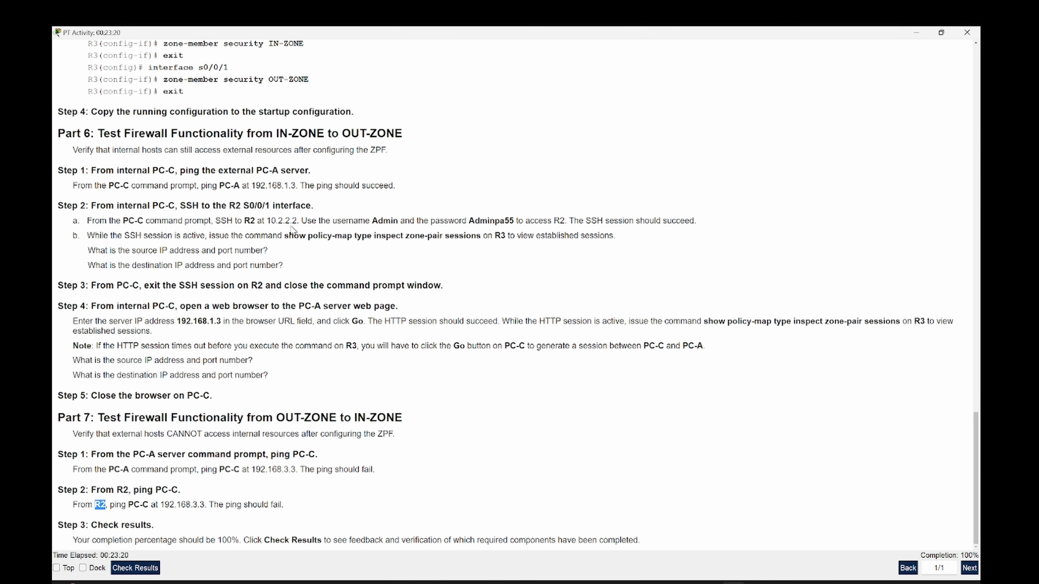
{"action": "scroll", "coordinate": [293, 230], "scroll_direction": "up", "scroll_amount": 10}
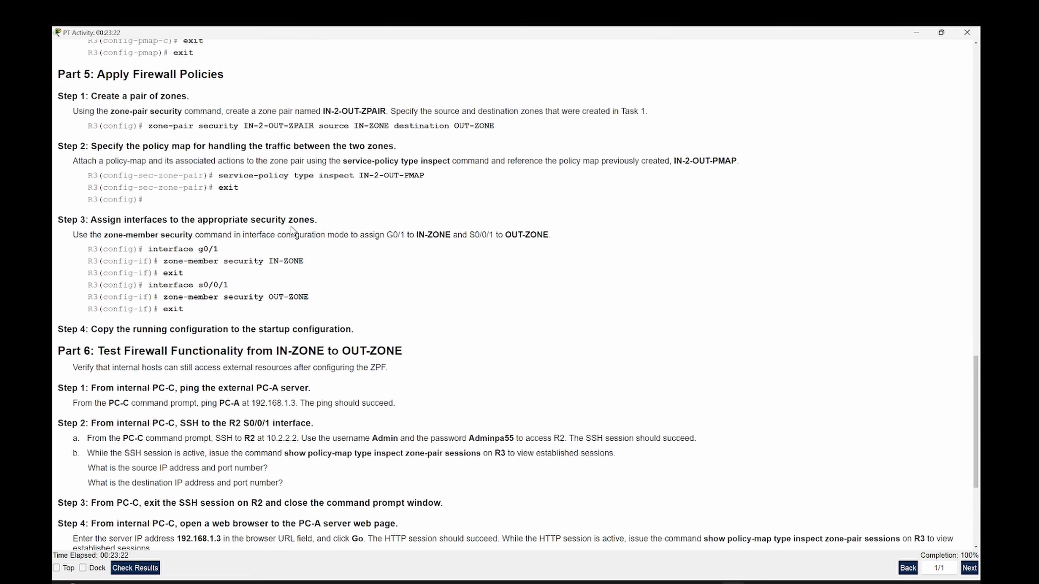
{"action": "scroll", "coordinate": [293, 232], "scroll_direction": "up", "scroll_amount": 10}
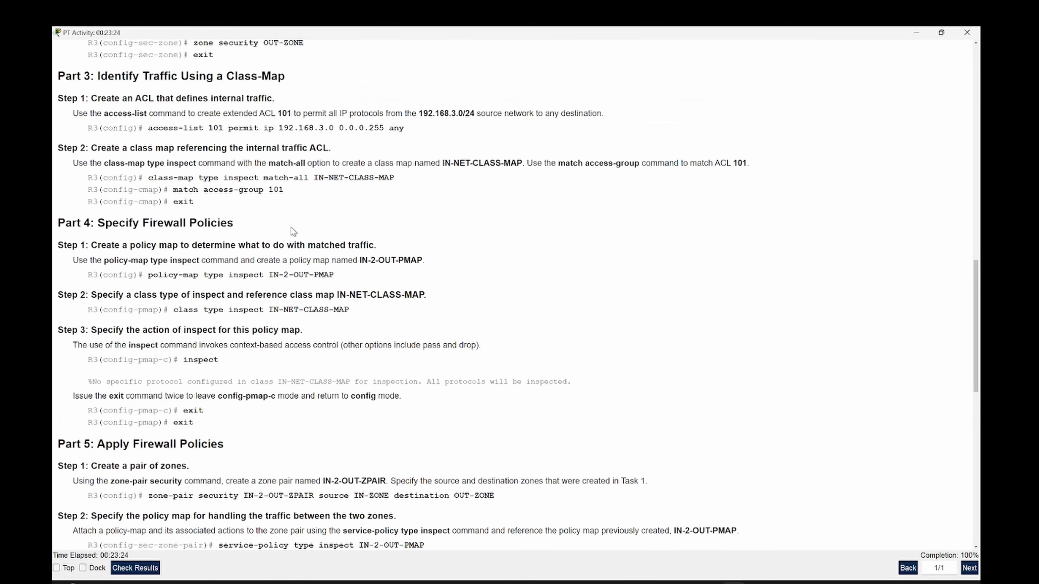
{"action": "scroll", "coordinate": [293, 231], "scroll_direction": "up", "scroll_amount": 5}
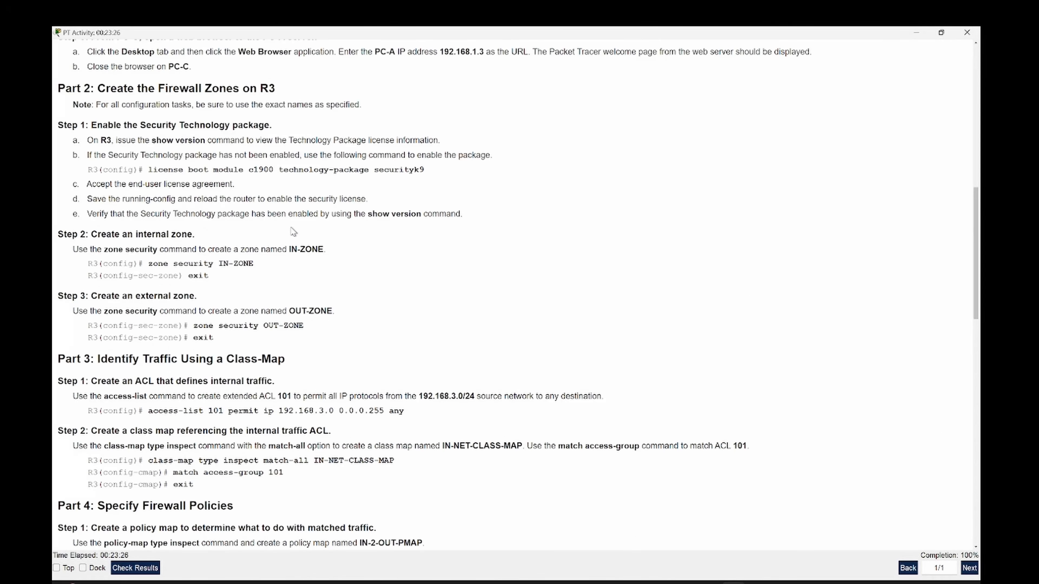
{"action": "scroll", "coordinate": [293, 230], "scroll_direction": "up", "scroll_amount": 4}
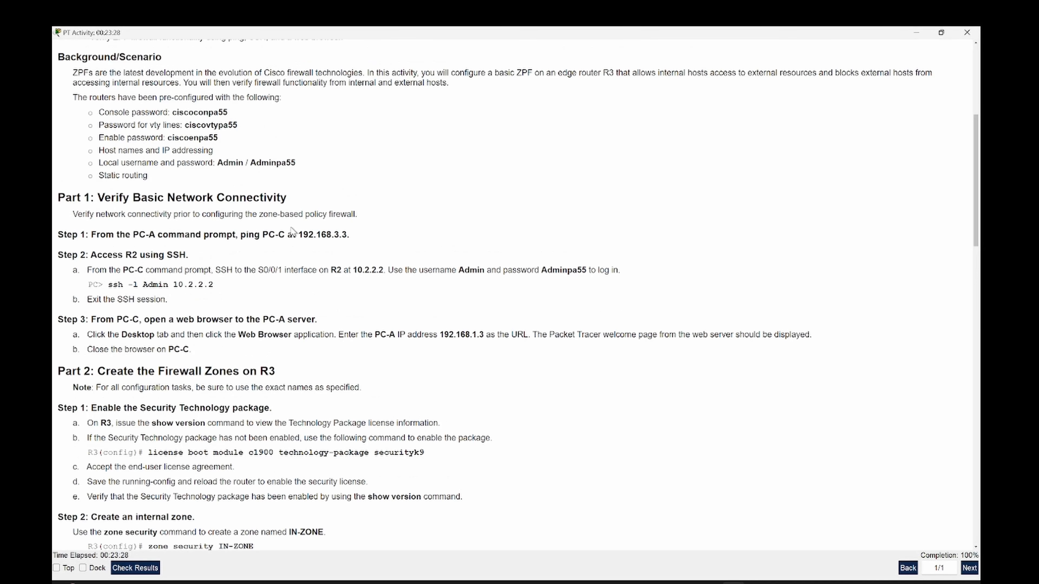
{"action": "double_click", "coordinate": [211, 115]}
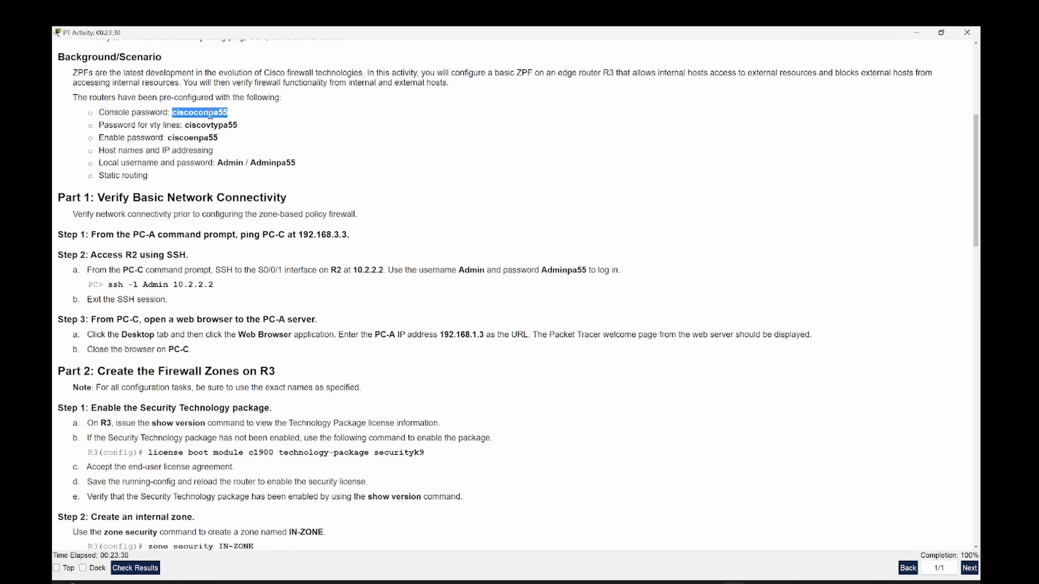
- Return to R2 and log in by pasting the console password at its password prompt
{"action": "mouse_move", "coordinate": [762, 577]}
{"action": "left_click", "coordinate": [790, 492]}
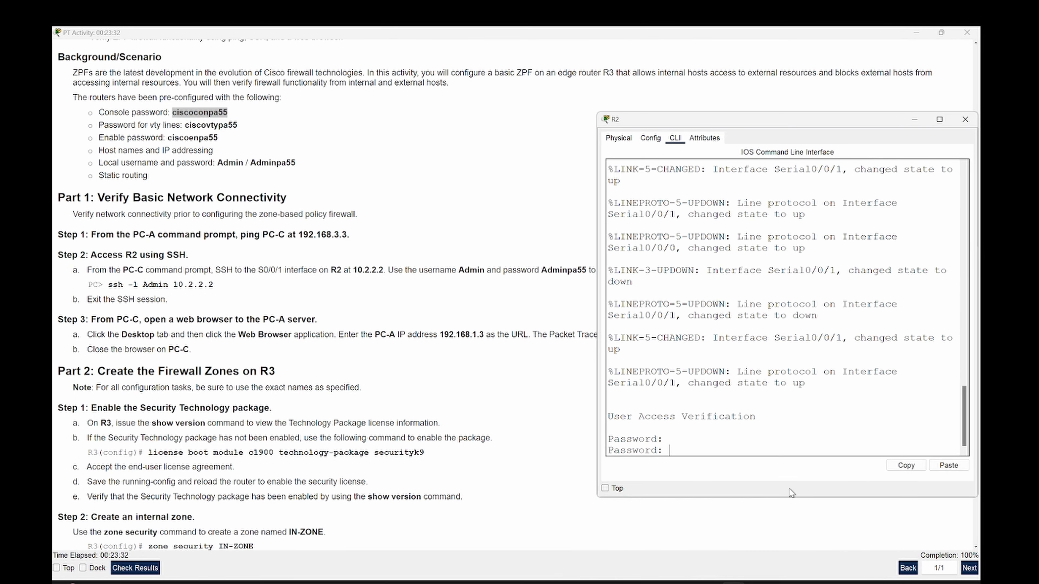
{"action": "right_click", "coordinate": [713, 448]}
{"action": "left_click", "coordinate": [736, 466]}
{"action": "key", "text": "Return"}
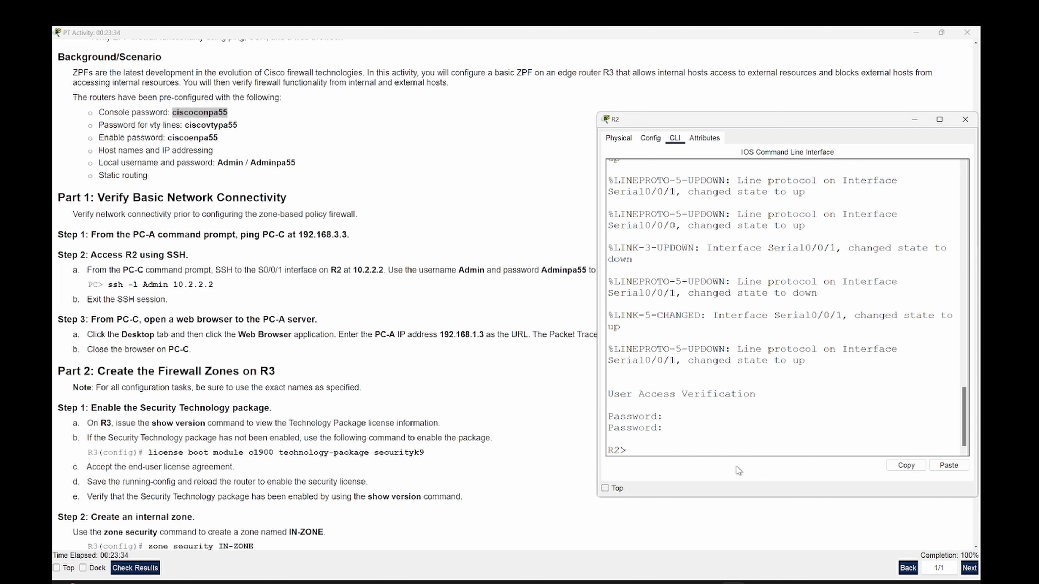
- Ping PC-C at 192.168.3.3 from R2, taking the address from Step 2 of the Part 7 instructions
{"action": "type", "text": "ping"}
{"action": "key", "text": "Return"}
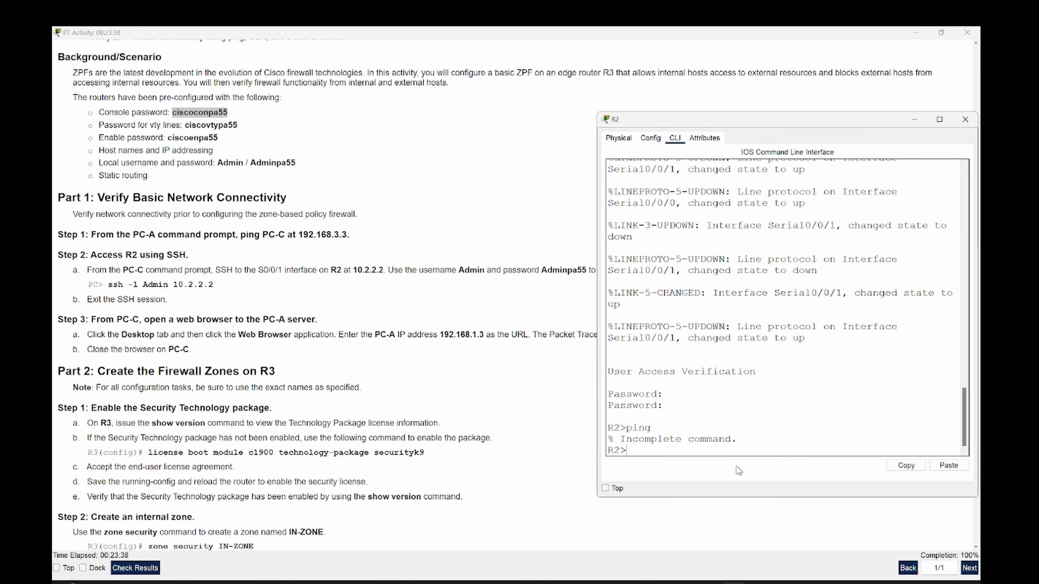
{"action": "scroll", "coordinate": [189, 190], "scroll_direction": "down", "scroll_amount": 3}
{"action": "scroll", "coordinate": [190, 189], "scroll_direction": "down", "scroll_amount": 20}
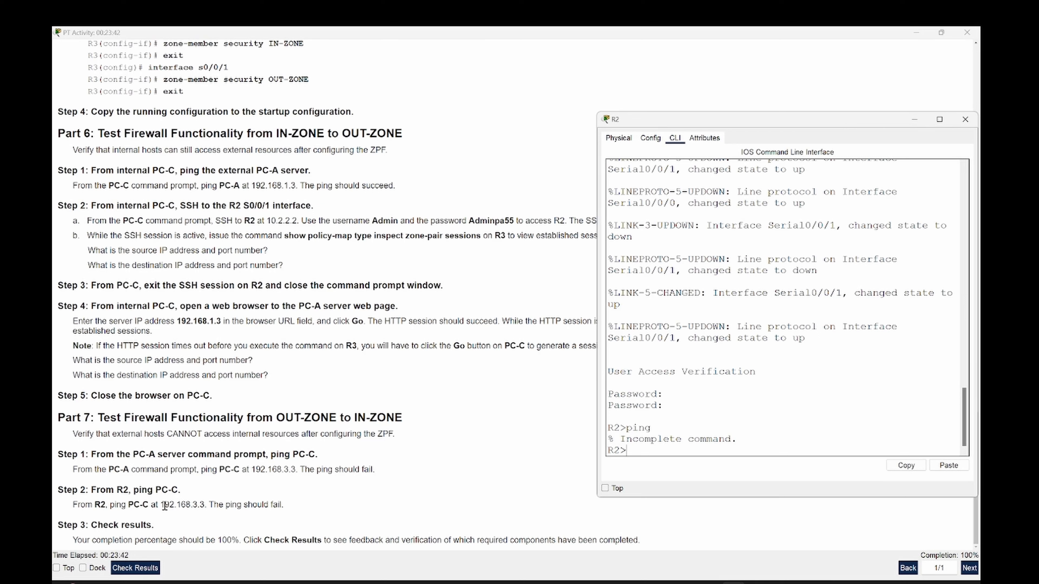
{"action": "left_click_drag", "start_coordinate": [163, 506], "coordinate": [203, 507]}
{"action": "key", "text": "ctrl+c"}
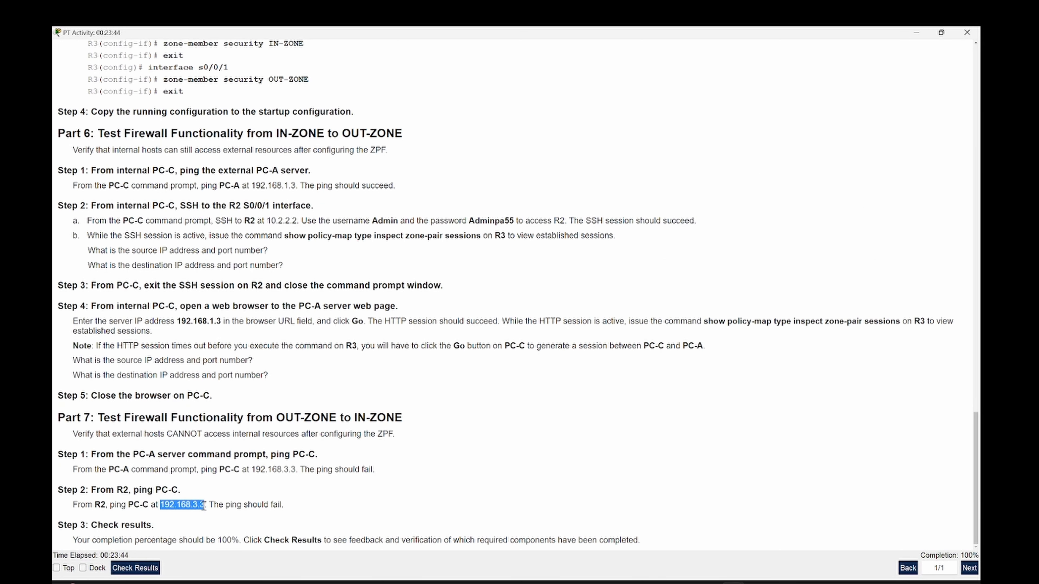
{"action": "key", "text": "alt+Tab"}
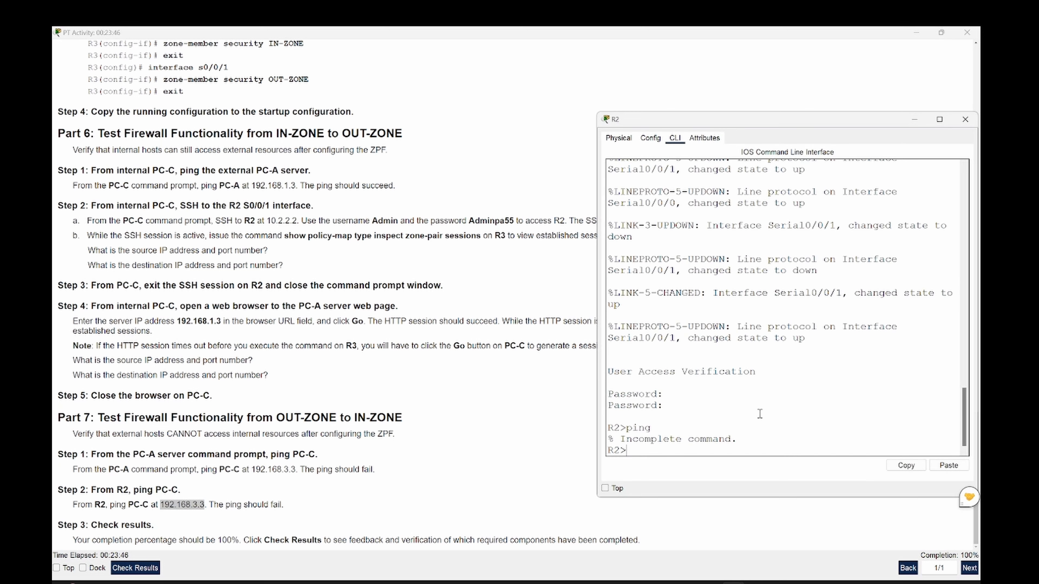
{"action": "type", "text": "ping"}
{"action": "right_click", "coordinate": [791, 417]}
{"action": "left_click", "coordinate": [830, 435]}
{"action": "key", "text": "Return"}
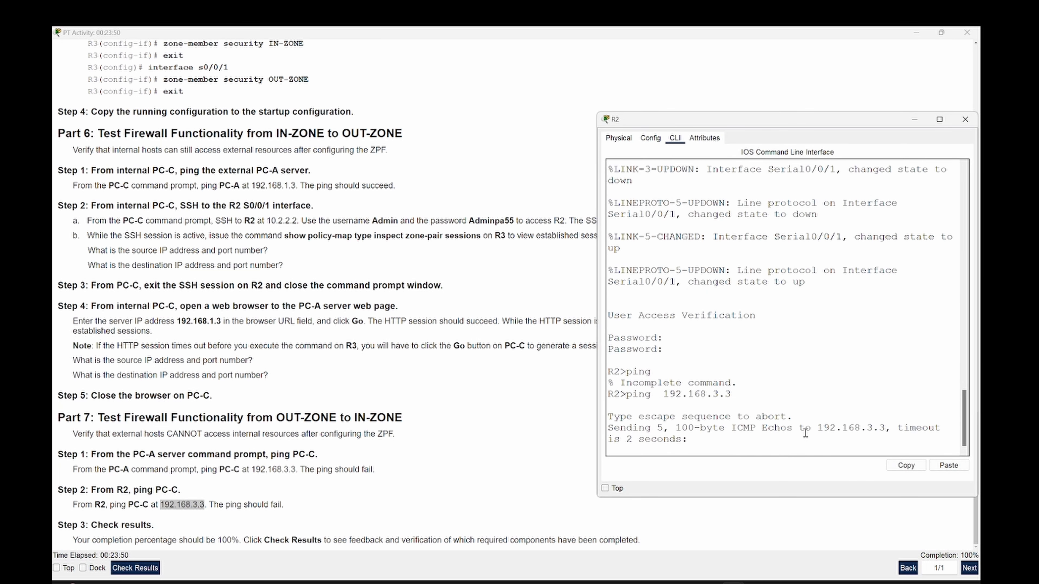